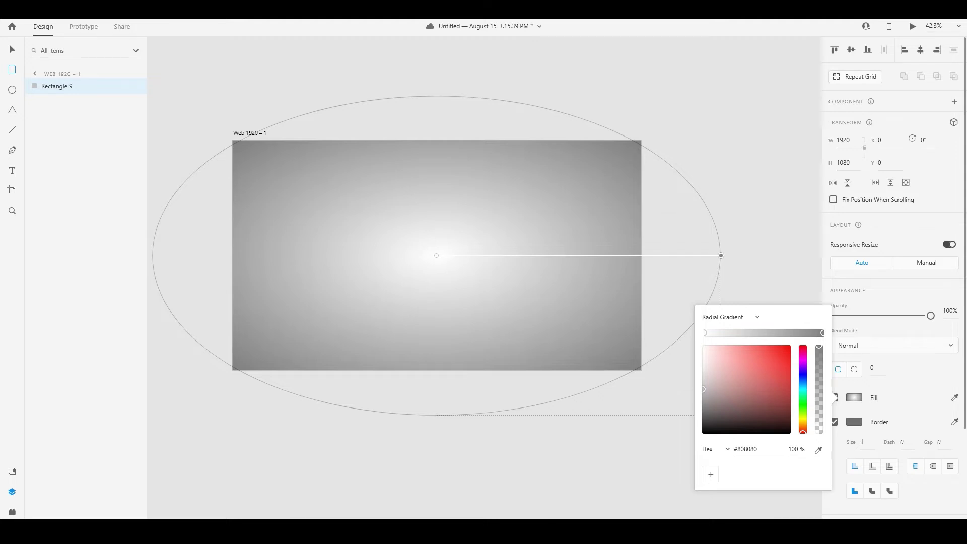
Set the rectangle's radial gradient to #000000 at the outer stop and #FFFFFF with 0% opacity at the center stop.
{"action": "left_click_drag", "start_coordinate": [704, 389], "coordinate": [708, 432]}
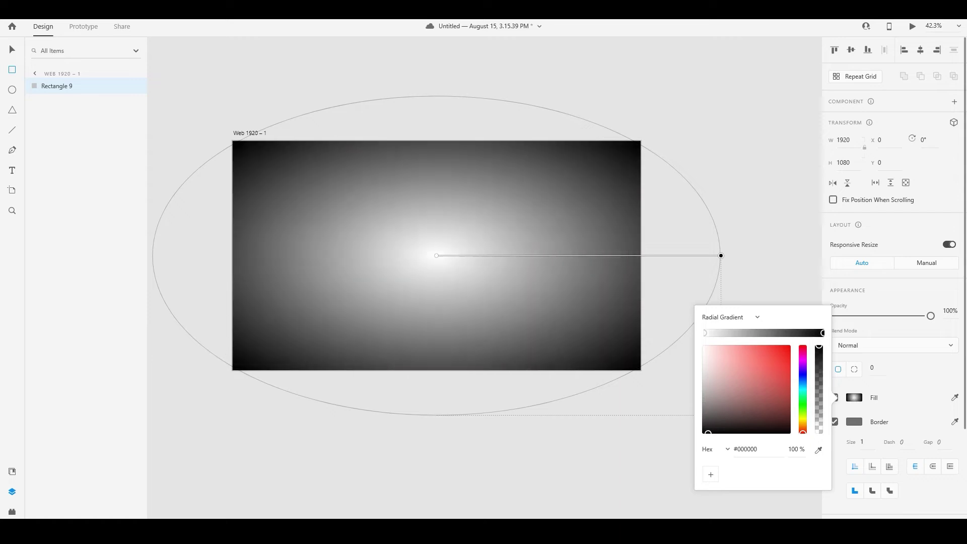
{"action": "left_click", "coordinate": [705, 333]}
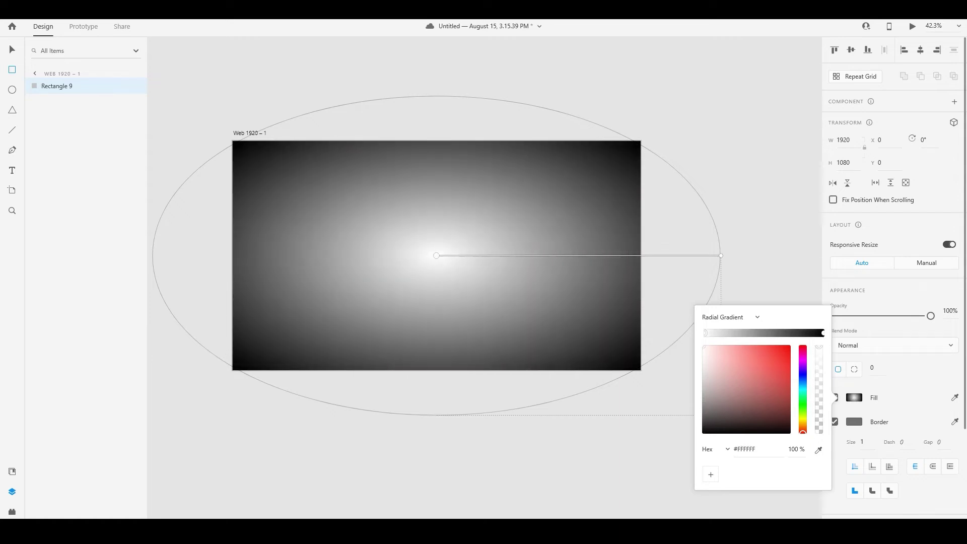
{"action": "left_click_drag", "start_coordinate": [819, 347], "coordinate": [819, 433]}
{"action": "mouse_move", "coordinate": [704, 347]}
{"action": "left_mouse_down"}
{"action": "mouse_move", "coordinate": [704, 378]}
{"action": "mouse_move", "coordinate": [704, 347]}
{"action": "left_mouse_up"}
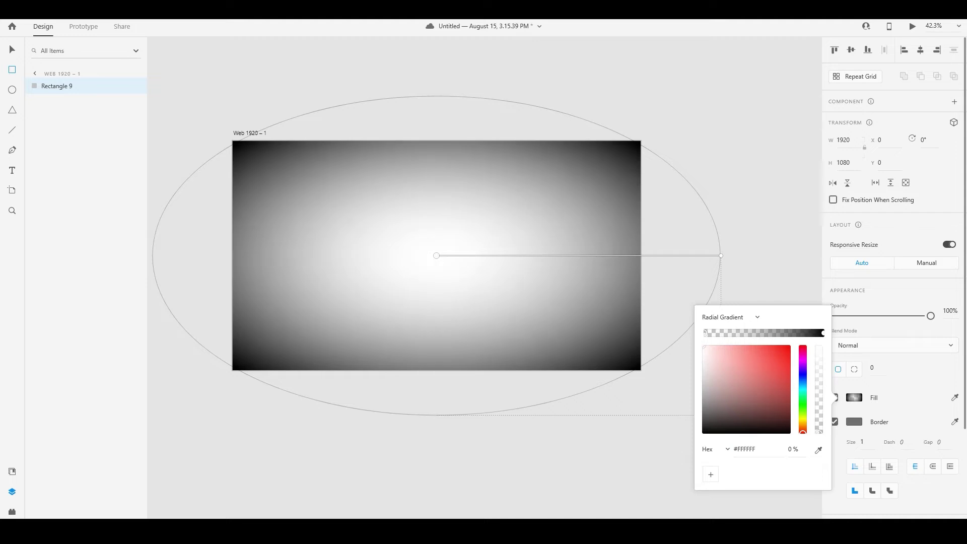
{"action": "key", "text": "Escape"}
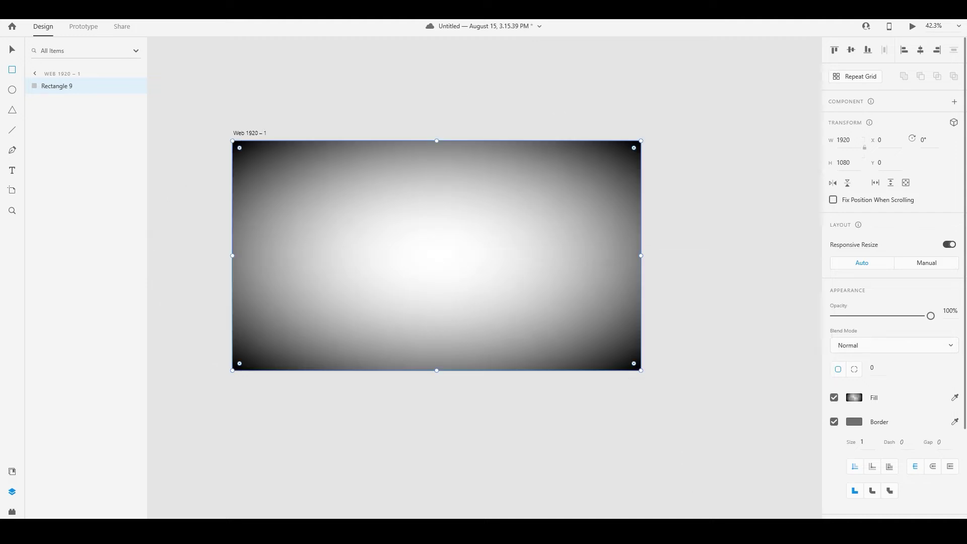
Switch to File Explorer and place the Captain America shield image wp1887624.jpg on the Web 1920 – 1 artboard.
{"action": "key", "text": "alt+Tab"}
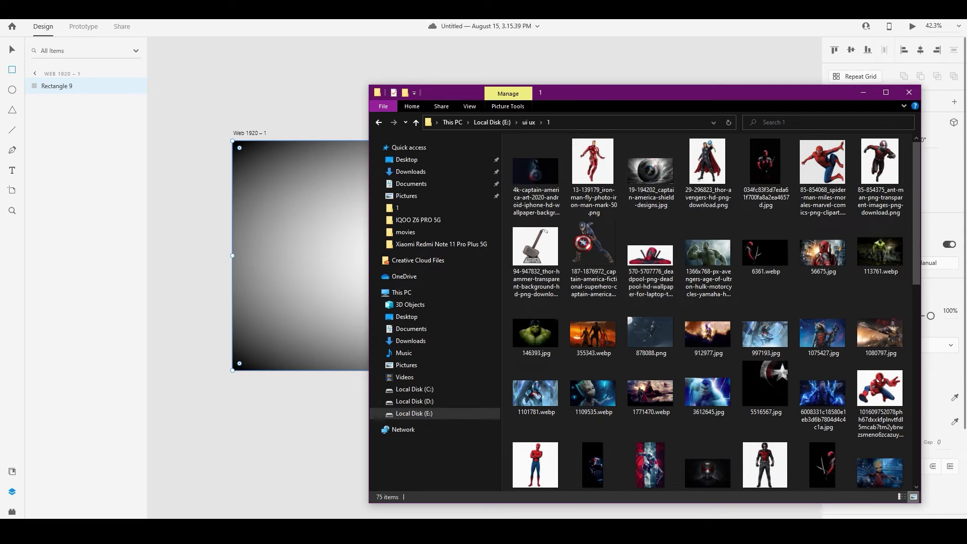
{"action": "scroll", "coordinate": [690, 325], "scroll_direction": "down", "scroll_amount": 3}
{"action": "scroll", "coordinate": [708, 302], "scroll_direction": "down", "scroll_amount": 5}
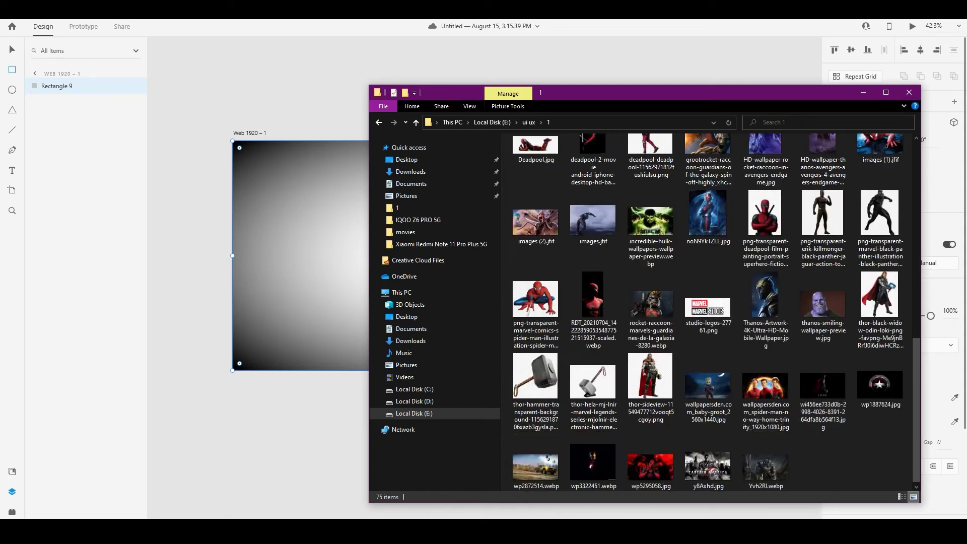
{"action": "left_click_drag", "start_coordinate": [880, 386], "coordinate": [188, 181]}
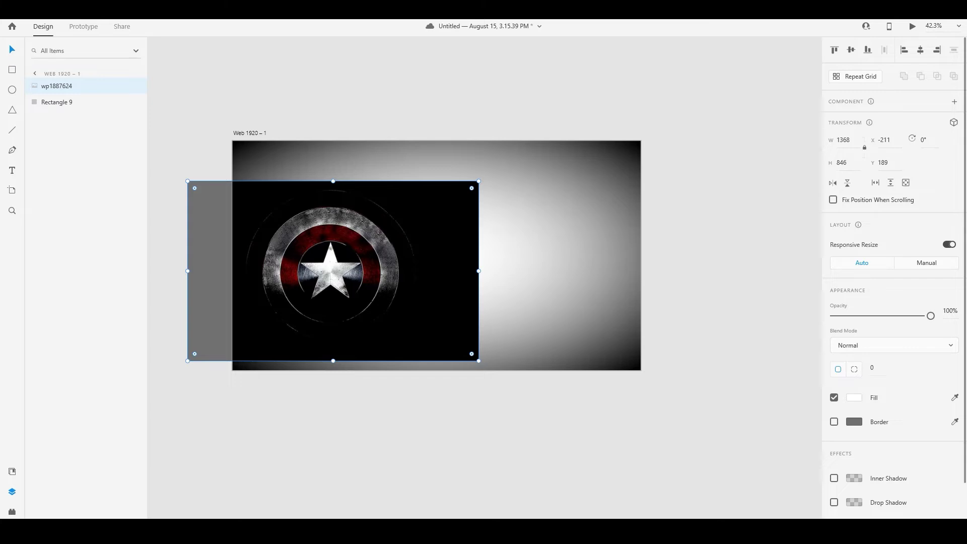
Align the shield image with the artboard's left edge at Y 12 and scale it proportionally to 1920 px wide.
{"action": "left_click_drag", "start_coordinate": [332, 272], "coordinate": [378, 231]}
{"action": "left_click_drag", "start_coordinate": [233, 142], "coordinate": [233, 144]}
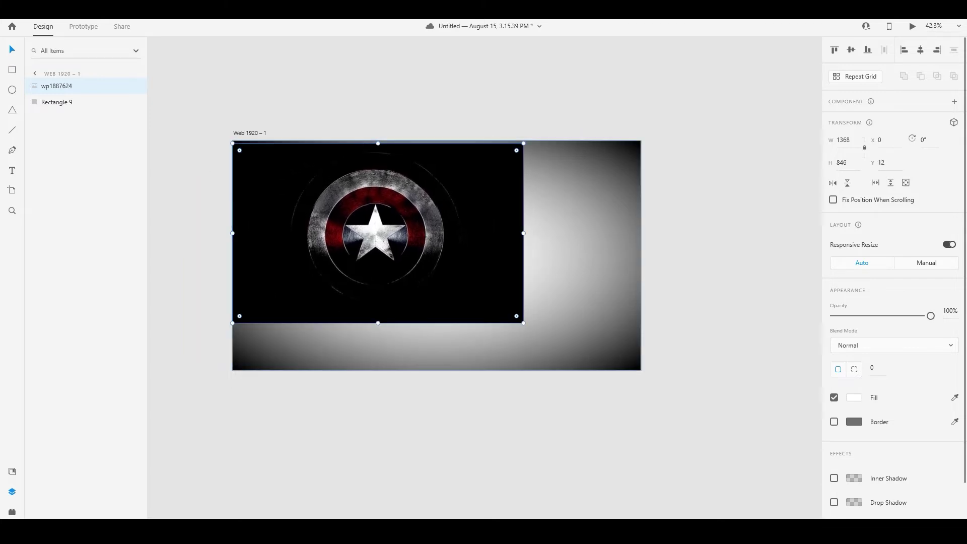
{"action": "left_click_drag", "start_coordinate": [524, 323], "coordinate": [641, 396]}
{"action": "scroll", "coordinate": [641, 396], "scroll_direction": "right", "scroll_amount": 2}
{"action": "left_click_drag", "start_coordinate": [508, 395], "coordinate": [508, 396]}
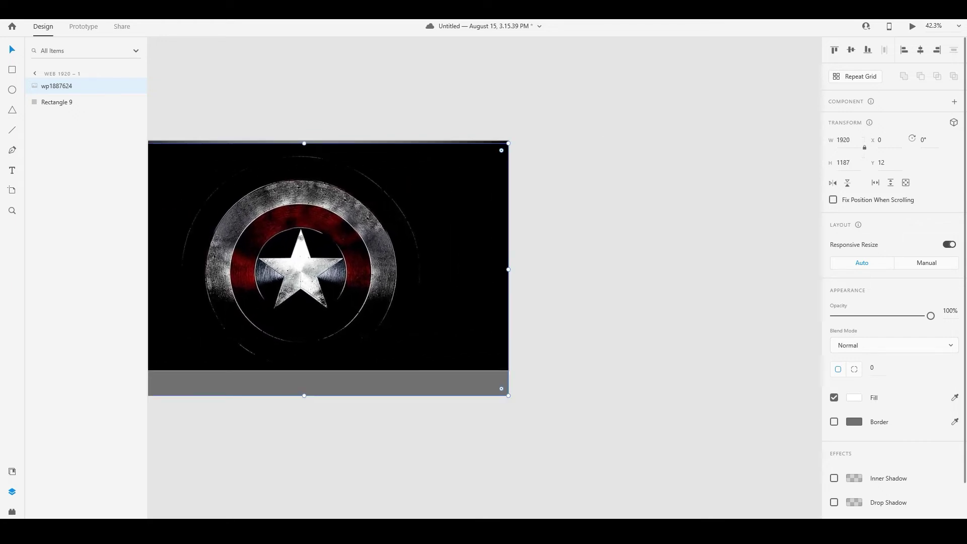
Enlarge the shield image to about 2701 × 1671 px and position it at about X -781, Y -221, reaching the artboard's right edge.
{"action": "scroll", "coordinate": [713, 360], "scroll_direction": "down", "scroll_amount": 2}
{"action": "left_click_drag", "start_coordinate": [556, 387], "coordinate": [679, 464]}
{"action": "left_click_drag", "start_coordinate": [514, 348], "coordinate": [397, 315]}
{"action": "left_click_drag", "start_coordinate": [340, 295], "coordinate": [329, 291]}
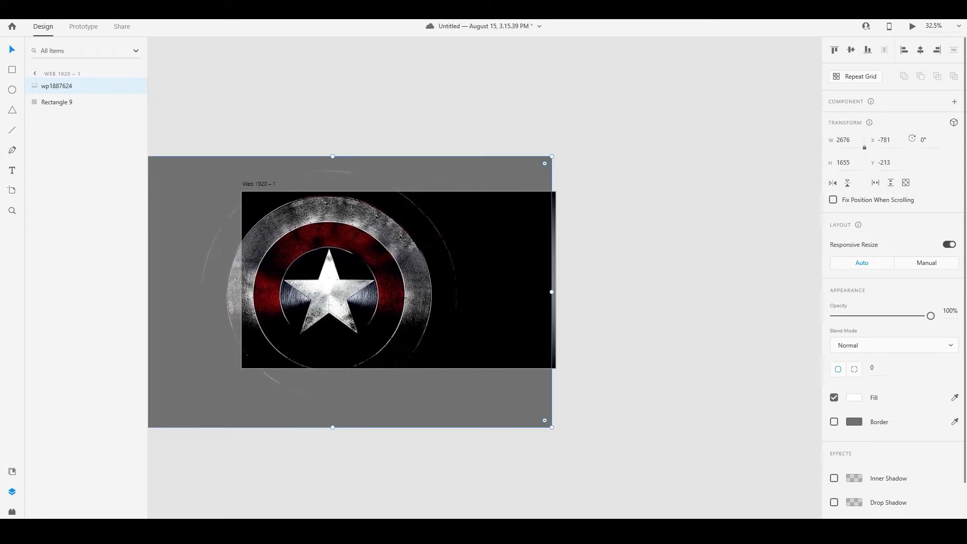
{"action": "left_click_drag", "start_coordinate": [552, 292], "coordinate": [556, 292]}
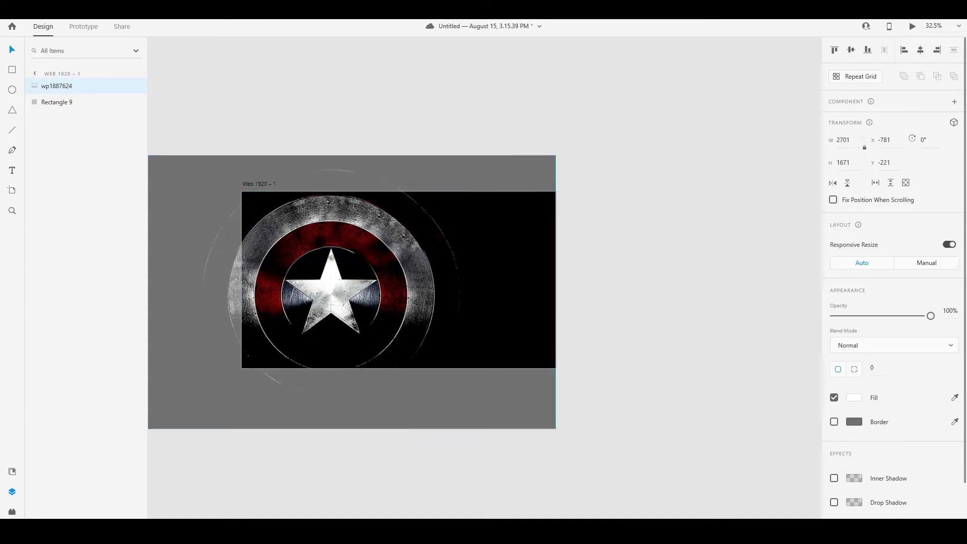
{"action": "key", "text": "Escape"}
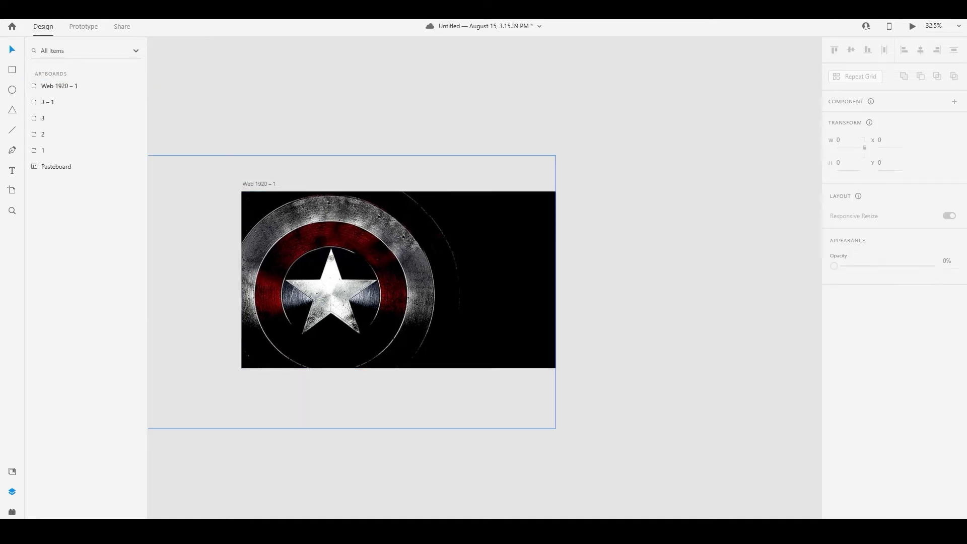
Send the shield image behind the gradient rectangle.
{"action": "left_click", "coordinate": [403, 282]}
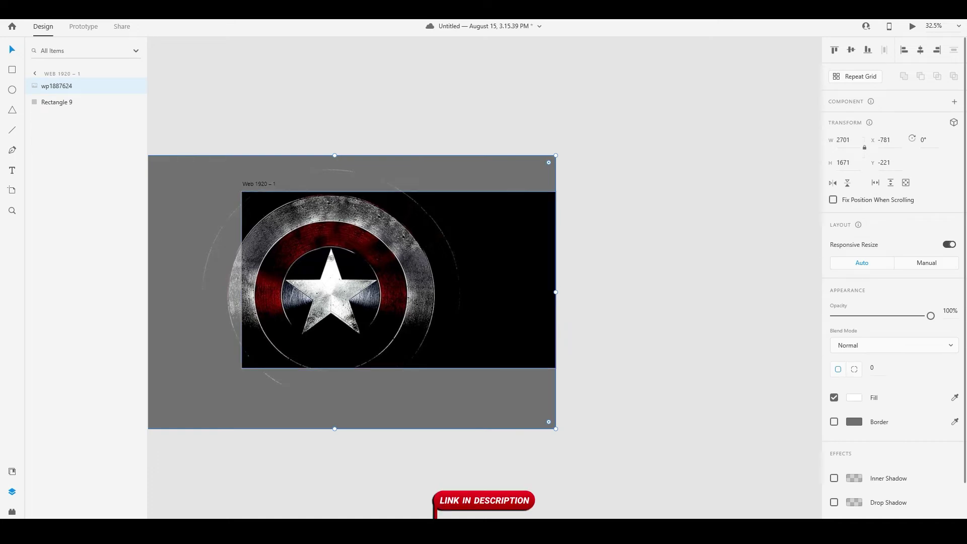
{"action": "key", "text": "ctrl+bracketleft"}
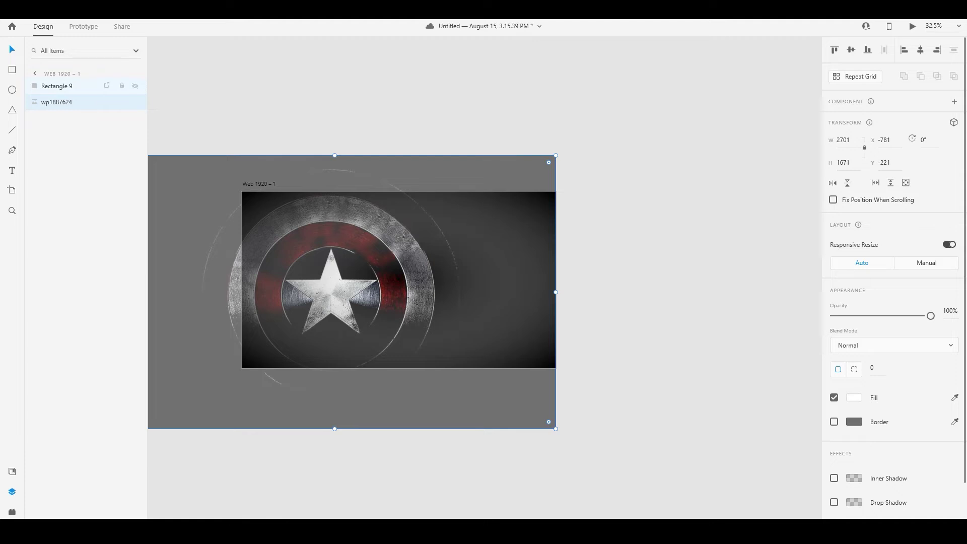
{"action": "key", "text": "Escape"}
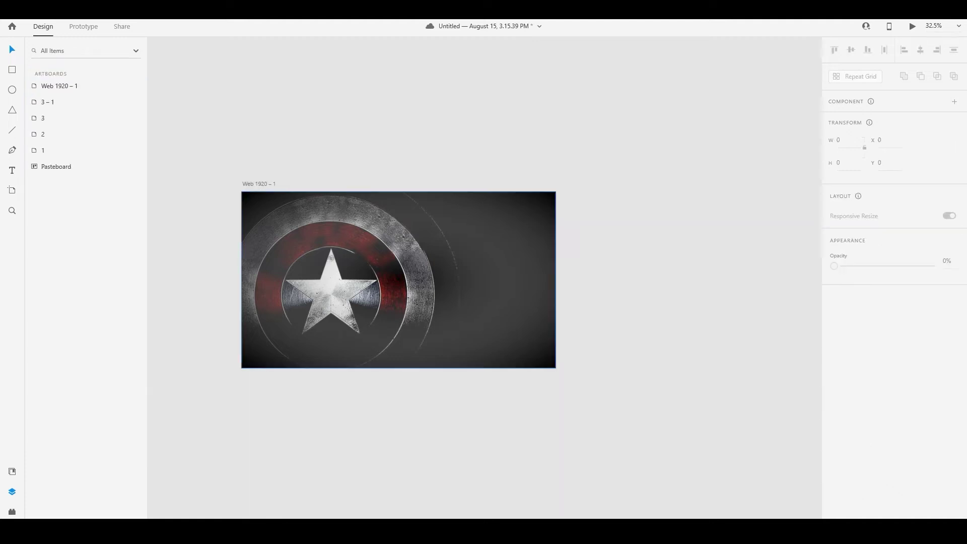
Delete the gradient rectangle and draw a new 1920 × 1080 px rectangle covering the whole artboard.
{"action": "left_click", "coordinate": [398, 280]}
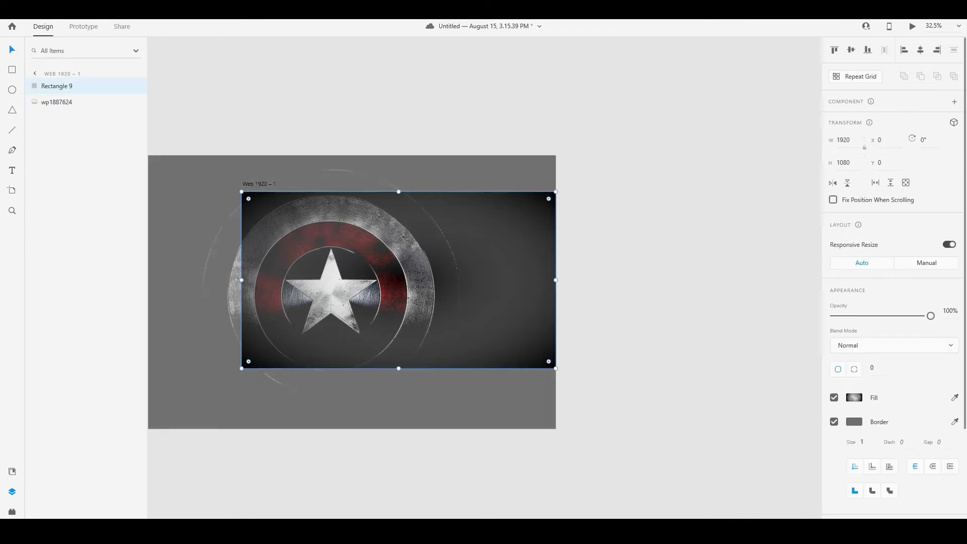
{"action": "key", "text": "Delete"}
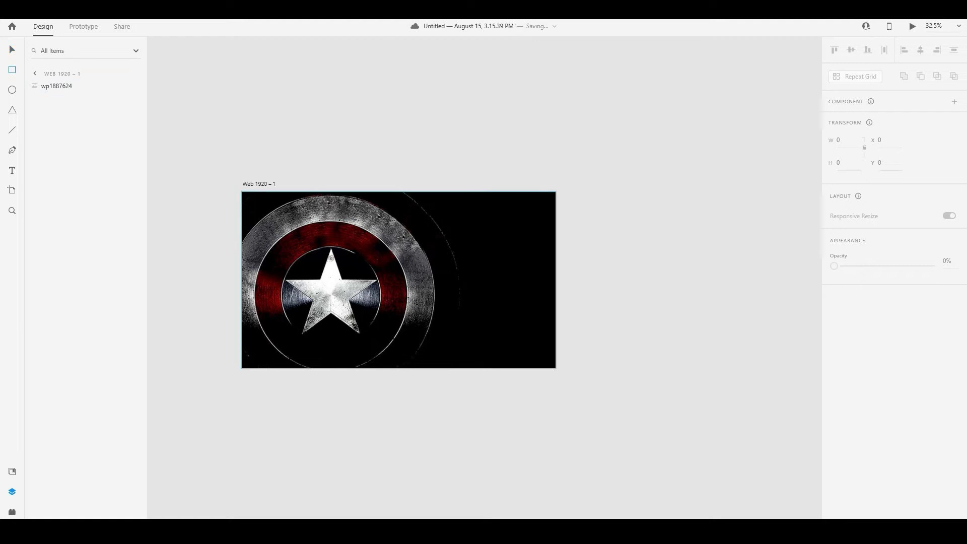
{"action": "key", "text": "ctrl+z"}
{"action": "left_click_drag", "start_coordinate": [501, 352], "coordinate": [557, 368]}
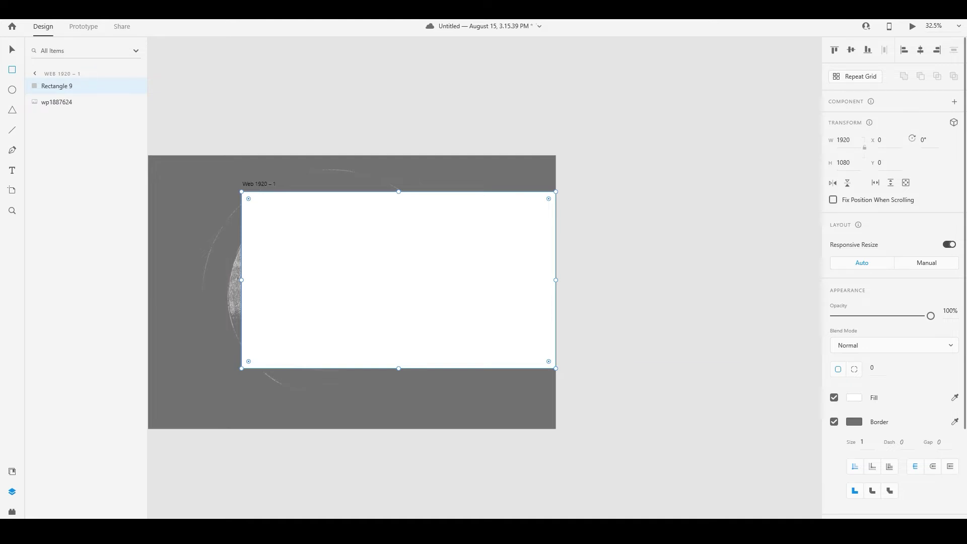
Enable Background Blur on the new rectangle and set its amount to 8.
{"action": "scroll", "coordinate": [894, 277], "scroll_direction": "down", "scroll_amount": 3}
{"action": "left_click", "coordinate": [835, 481]}
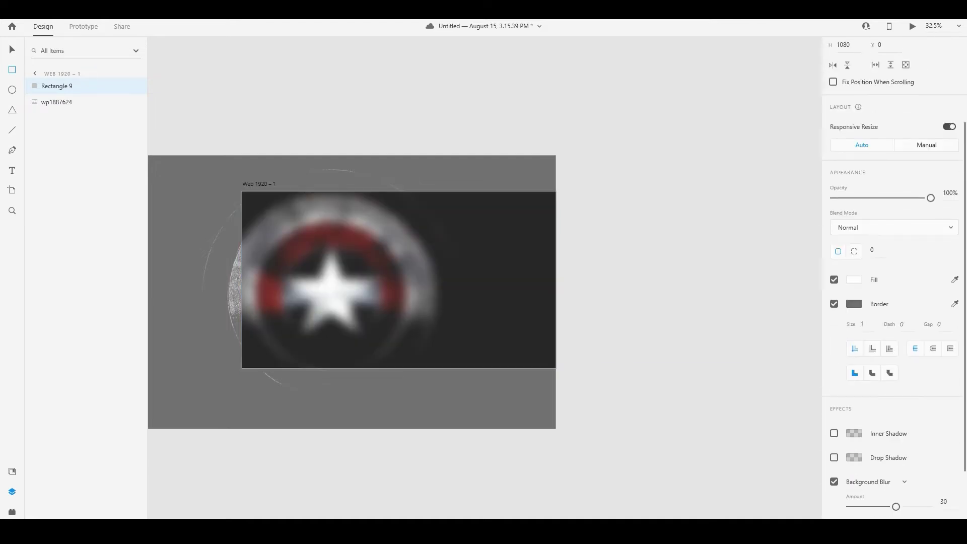
{"action": "left_click_drag", "start_coordinate": [895, 506], "coordinate": [862, 507]}
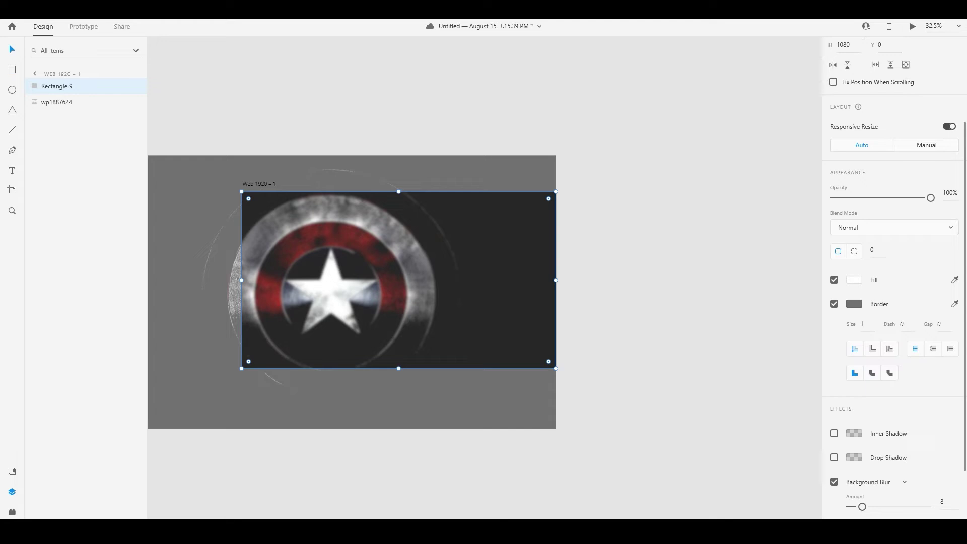
{"action": "key", "text": "Escape"}
{"action": "scroll", "coordinate": [425, 302], "scroll_direction": "up", "scroll_amount": 2}
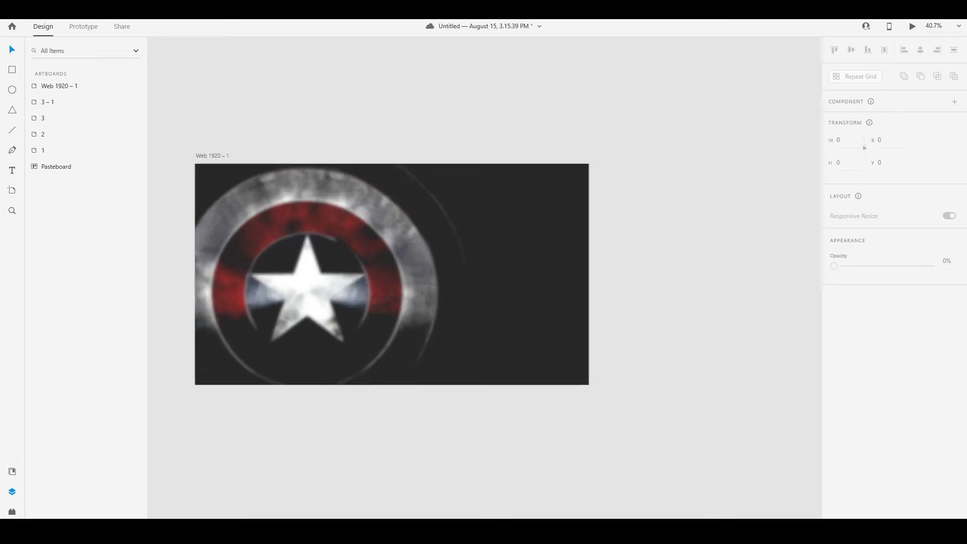
Lower the brightness of the rectangle's background blur to darken the shield background.
{"action": "left_click", "coordinate": [424, 303]}
{"action": "scroll", "coordinate": [895, 312], "scroll_direction": "down", "scroll_amount": 5}
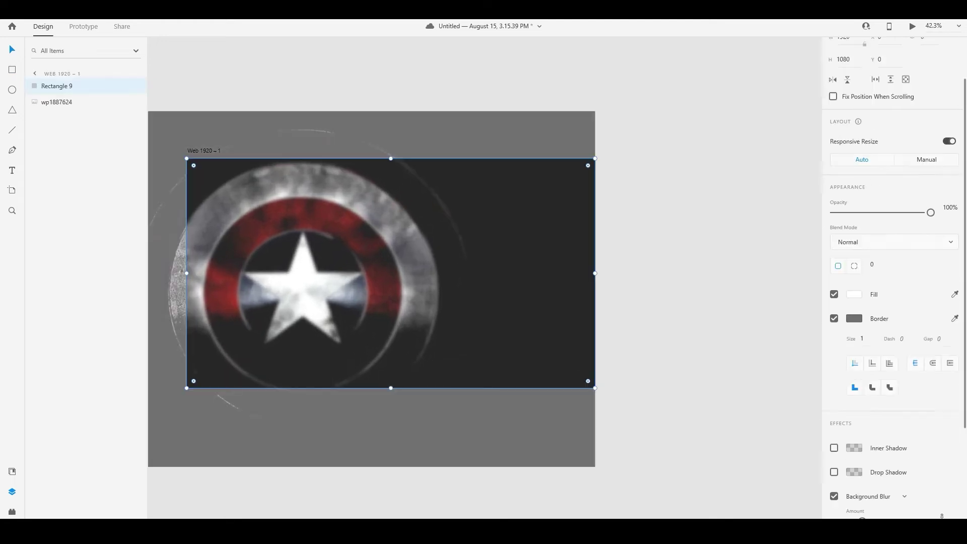
{"action": "left_click_drag", "start_coordinate": [900, 458], "coordinate": [857, 434]}
{"action": "left_click", "coordinate": [721, 372]}
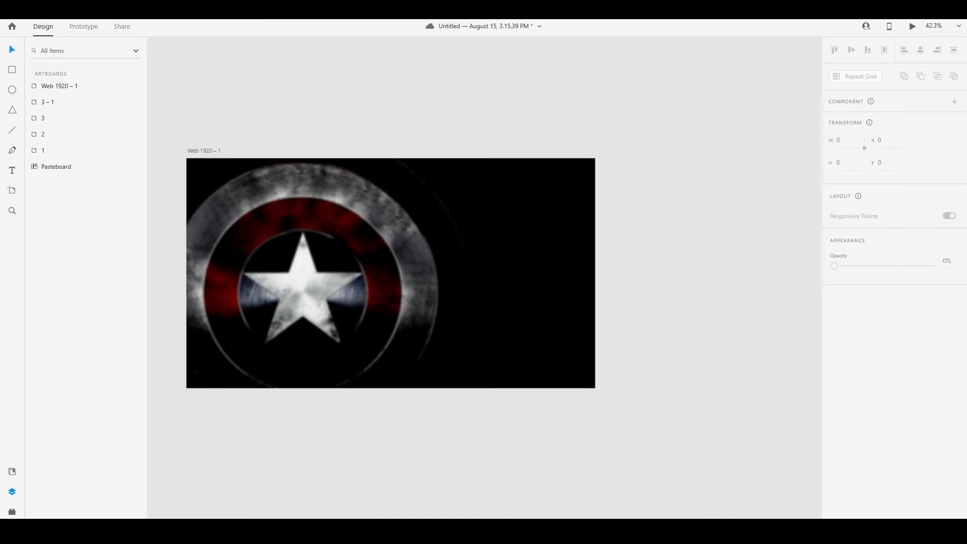
Copy the MARVEL STUDIOS logo, both box and text, from artboard 3 – 1 to the upper-left corner of Web 1920 – 1.
{"action": "scroll", "coordinate": [656, 464], "scroll_direction": "down", "scroll_amount": 2}
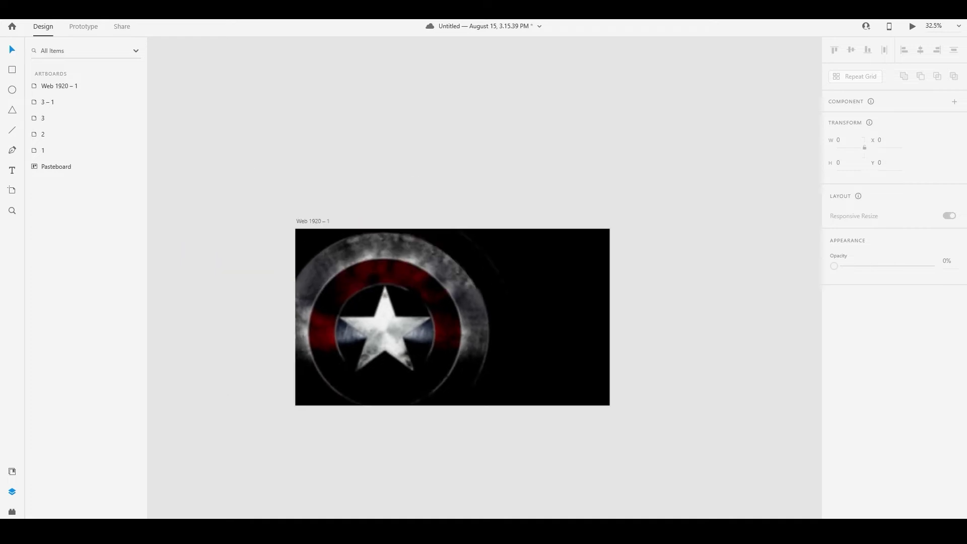
{"action": "scroll", "coordinate": [657, 464], "scroll_direction": "down", "scroll_amount": 4}
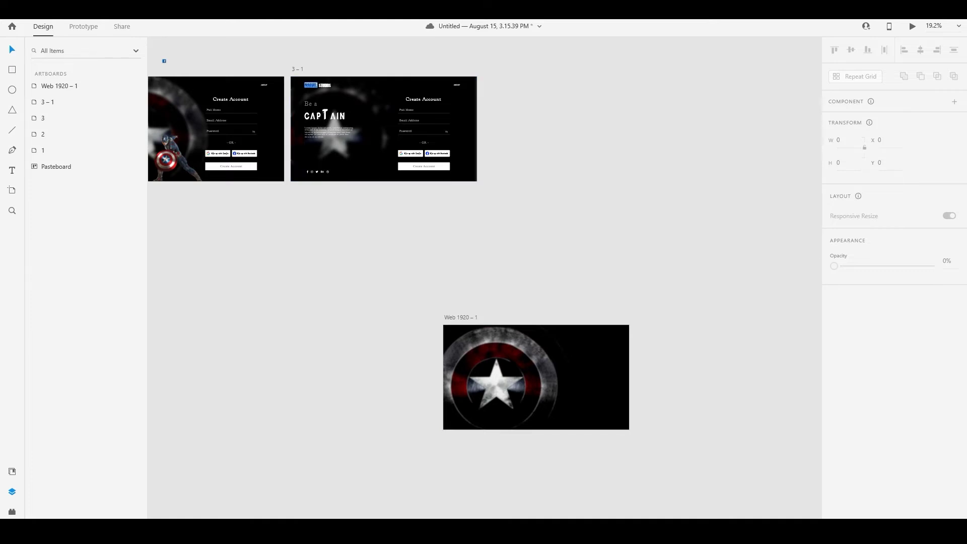
{"action": "left_click", "coordinate": [312, 86]}
{"action": "left_click", "coordinate": [325, 85]}
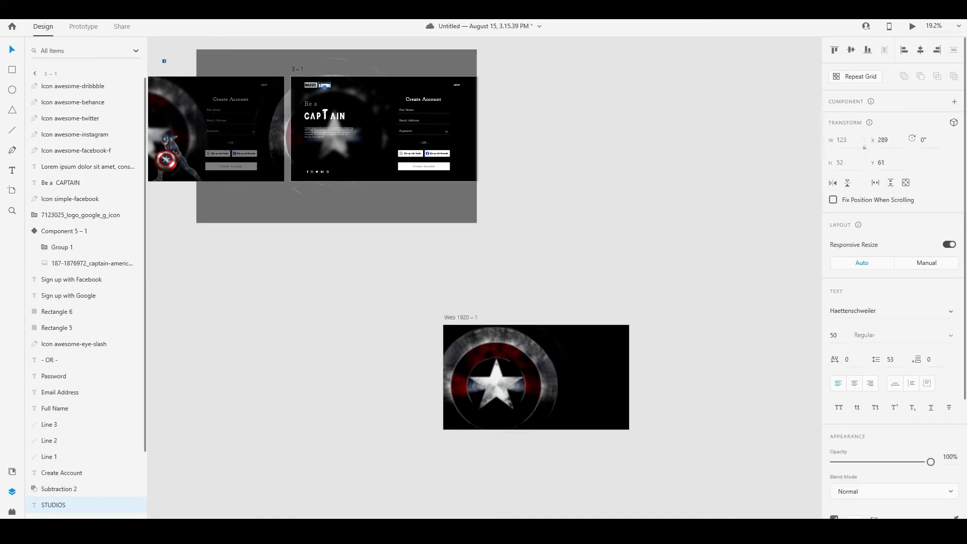
{"action": "left_click", "coordinate": [318, 85], "text": "shift"}
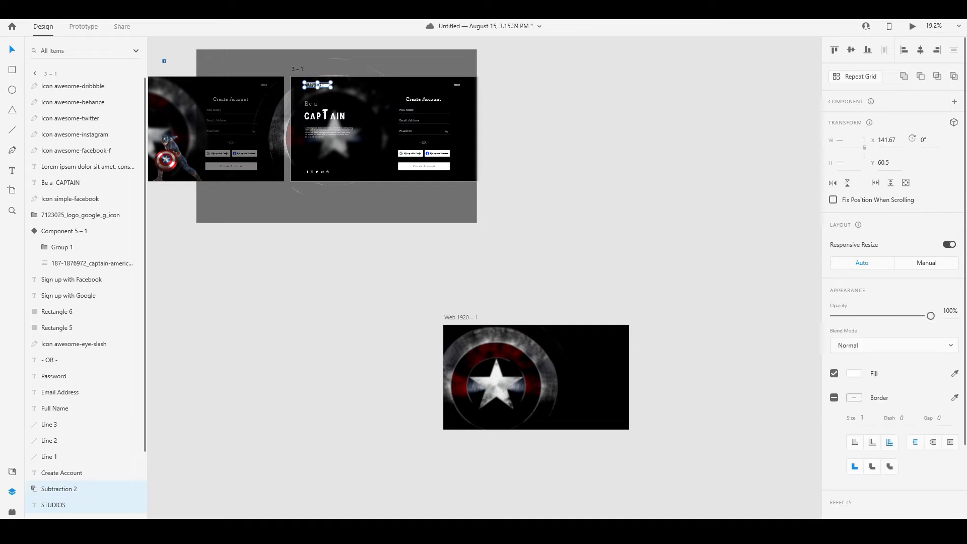
{"action": "left_click_drag", "start_coordinate": [317, 85], "coordinate": [466, 334]}
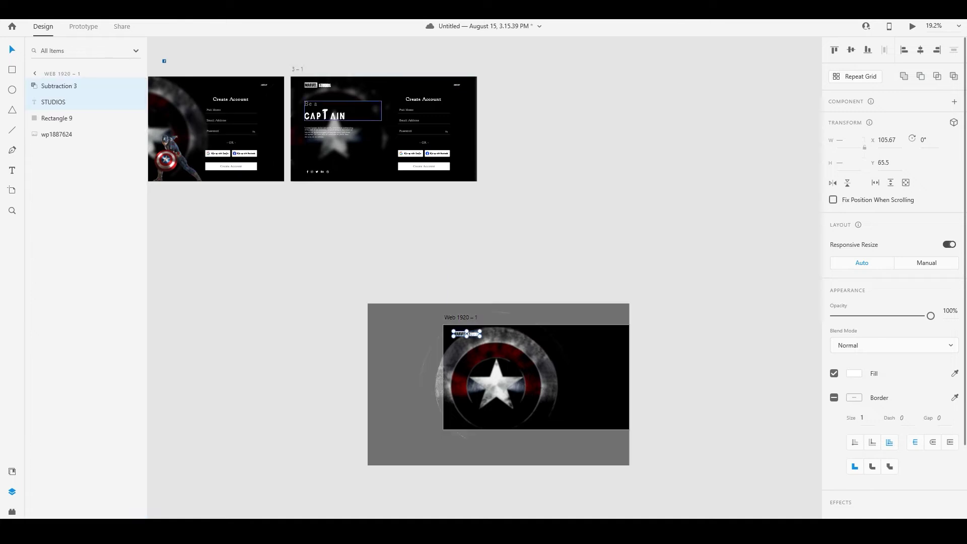
Reposition the MARVEL STUDIOS logo in the artboard's upper-left corner and move the Captain America cutout farther away on the pasteboard.
{"action": "left_click", "coordinate": [423, 99]}
{"action": "left_click", "coordinate": [303, 237], "text": "shift"}
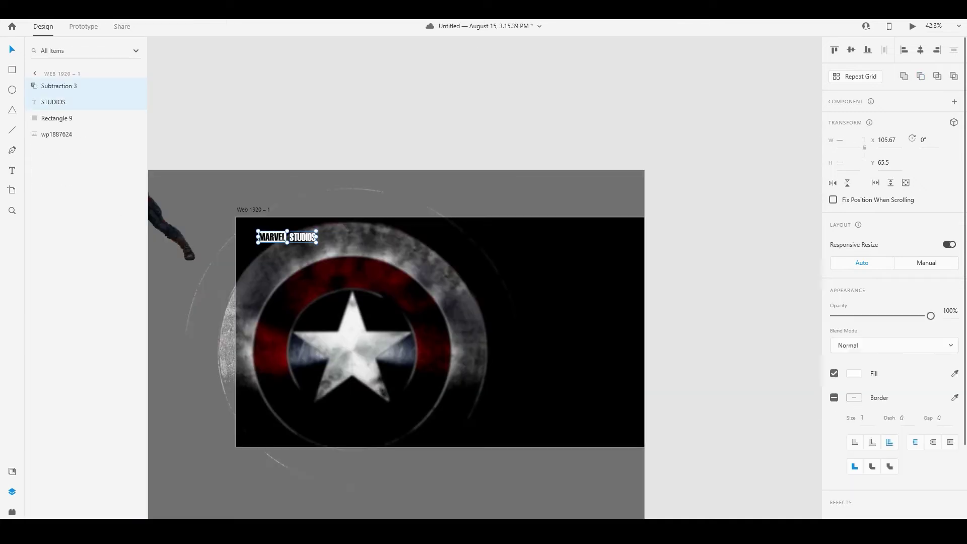
{"action": "left_click_drag", "start_coordinate": [303, 236], "coordinate": [257, 130]}
{"action": "left_click", "coordinate": [323, 151]}
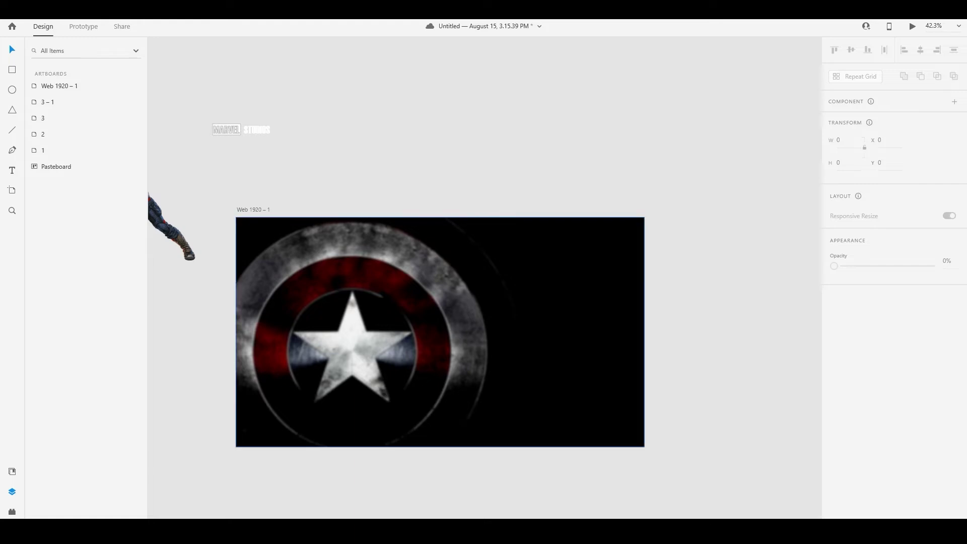
{"action": "left_click_drag", "start_coordinate": [200, 112], "coordinate": [291, 238]}
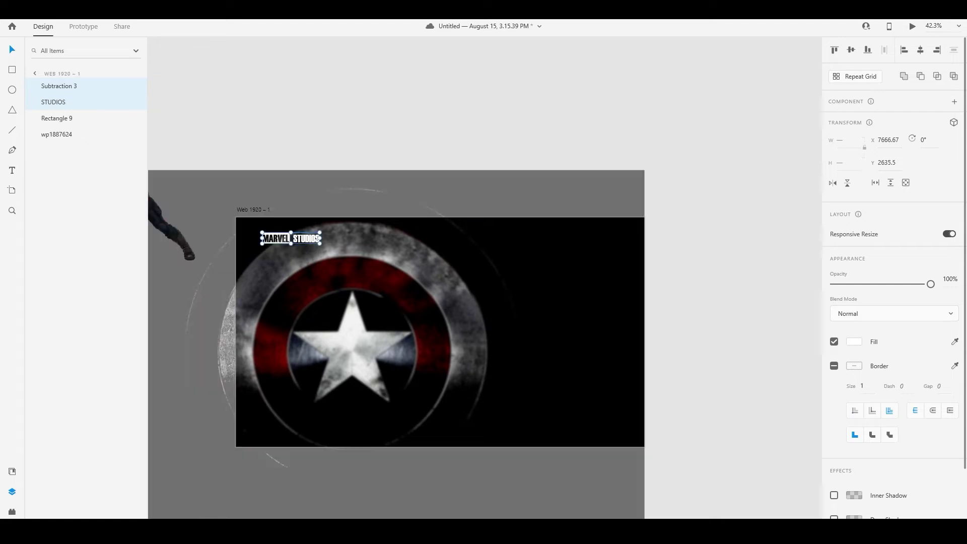
{"action": "key", "text": "Escape"}
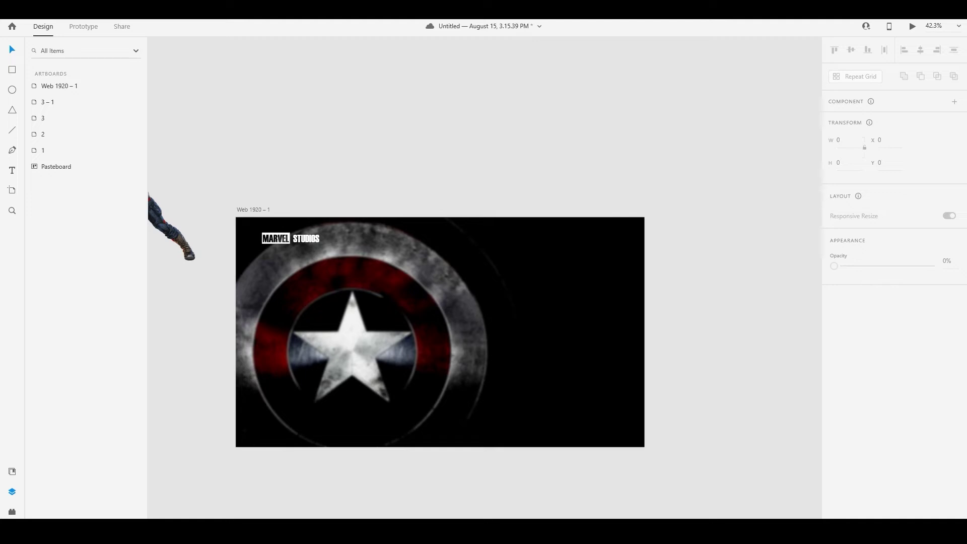
{"action": "left_click_drag", "start_coordinate": [174, 227], "coordinate": [142, 248]}
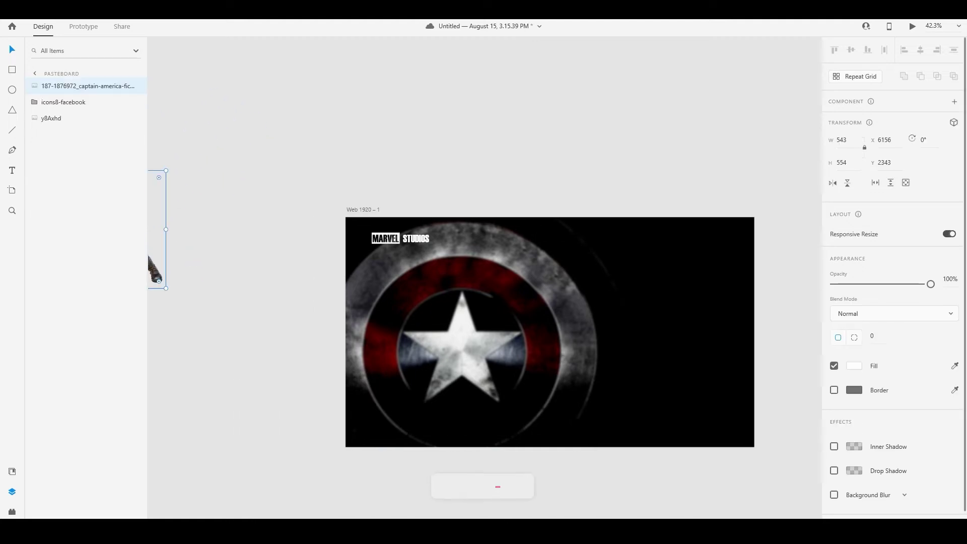
Add the text "About" in the upper-right area of Web 1920 – 1, level with the logo, and set its size to 28.
{"action": "key", "text": "z"}
{"action": "left_click_drag", "start_coordinate": [307, 170], "coordinate": [698, 460]}
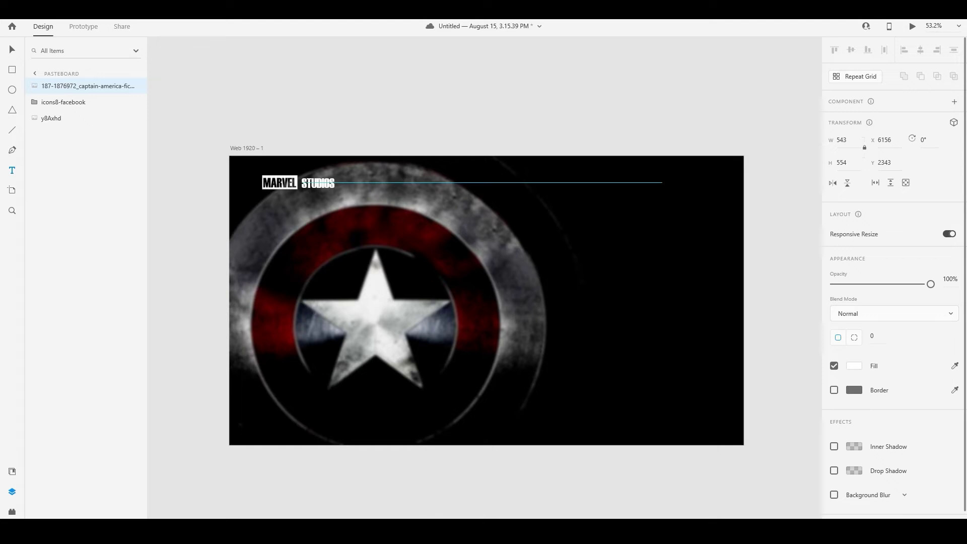
{"action": "left_click", "coordinate": [662, 182]}
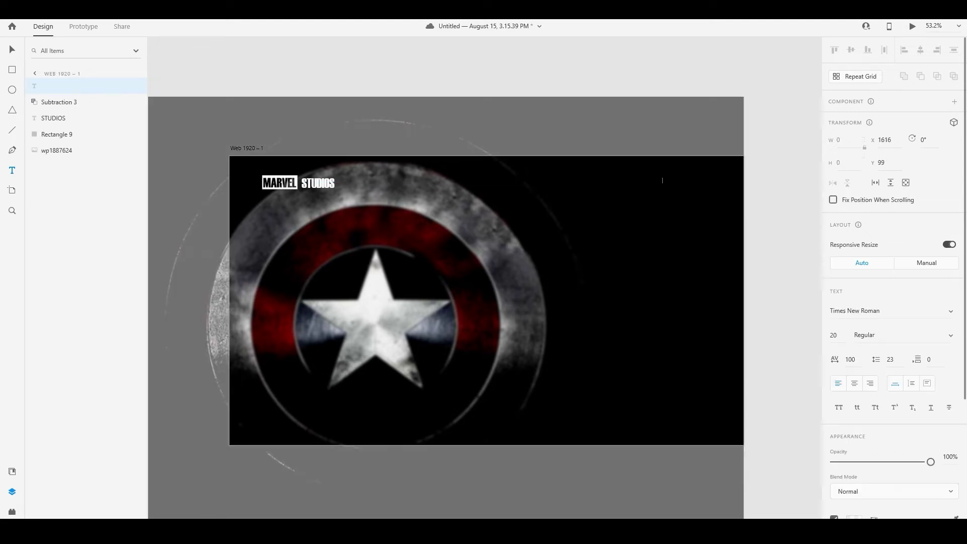
{"action": "type", "text": "About"}
{"action": "key", "text": "Escape"}
{"action": "left_click", "coordinate": [834, 335]}
{"action": "type", "text": "28"}
{"action": "key", "text": "Return"}
{"action": "key", "text": "Escape"}
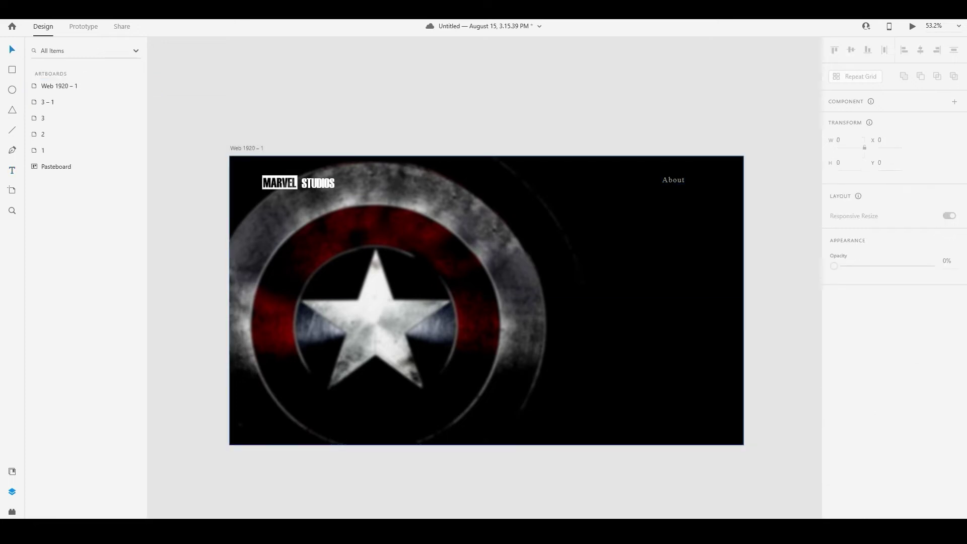
Raise the fill opacity of the About text to 100% so it is solid white.
{"action": "left_click", "coordinate": [673, 180]}
{"action": "scroll", "coordinate": [882, 327], "scroll_direction": "down", "scroll_amount": 3}
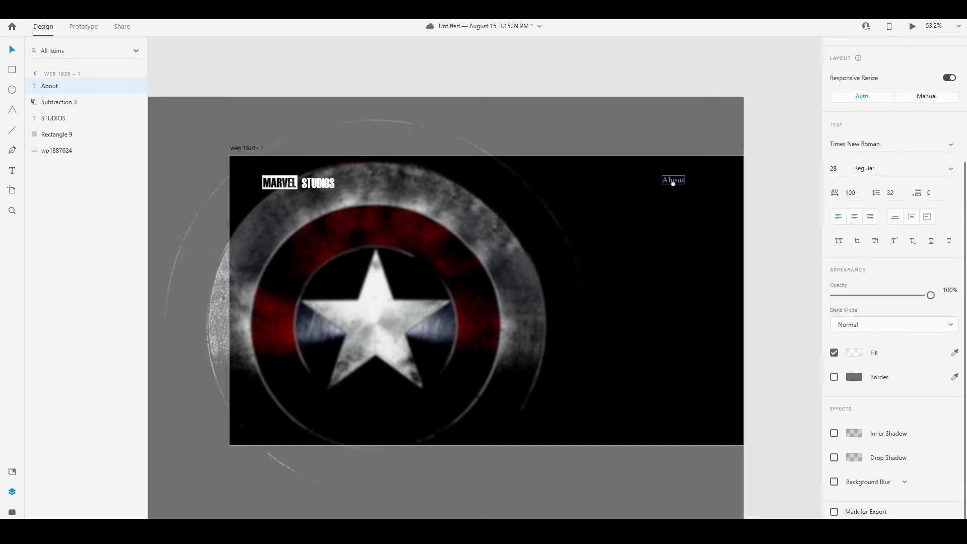
{"action": "left_click", "coordinate": [854, 354]}
{"action": "left_click_drag", "start_coordinate": [819, 301], "coordinate": [819, 285]}
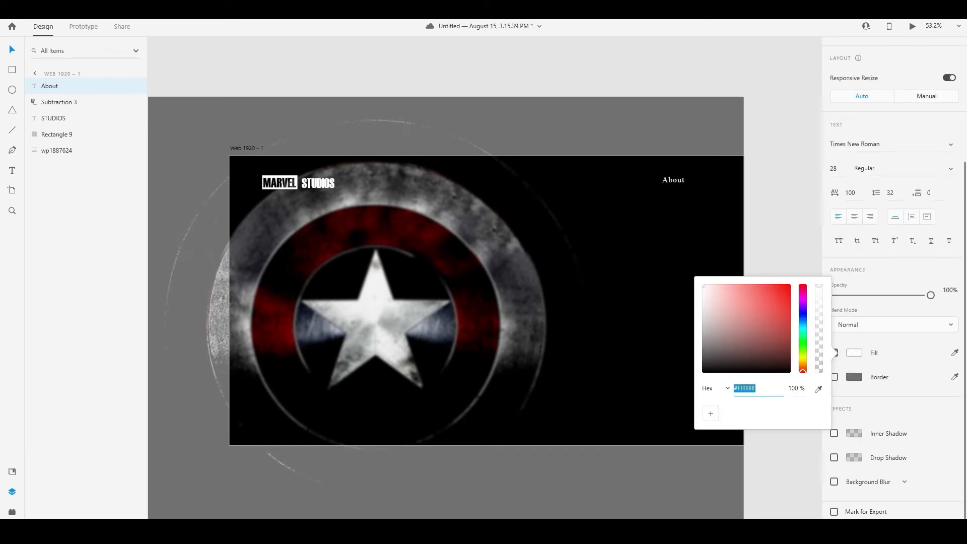
{"action": "left_click", "coordinate": [675, 123]}
{"action": "key", "text": "Escape"}
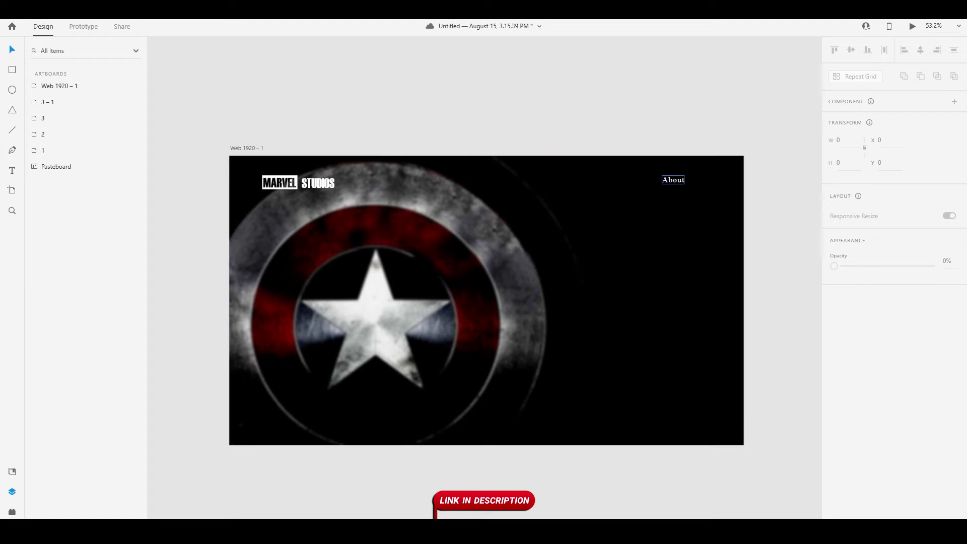
Set the font size of the About text to 20.
{"action": "left_click", "coordinate": [673, 181]}
{"action": "key", "text": "BackSpace"}
{"action": "key", "text": "BackSpace"}
{"action": "type", "text": "20"}
{"action": "key", "text": "Return"}
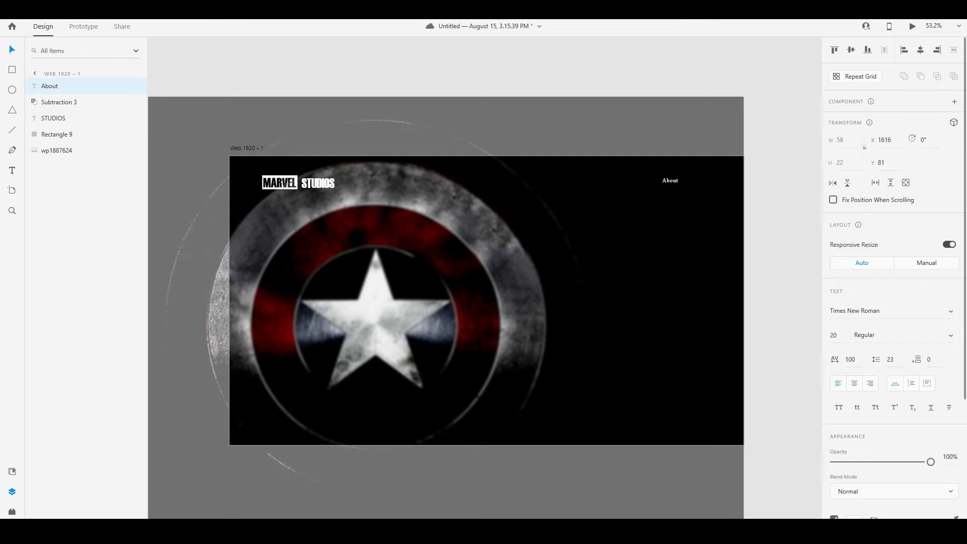
{"action": "key", "text": "Escape"}
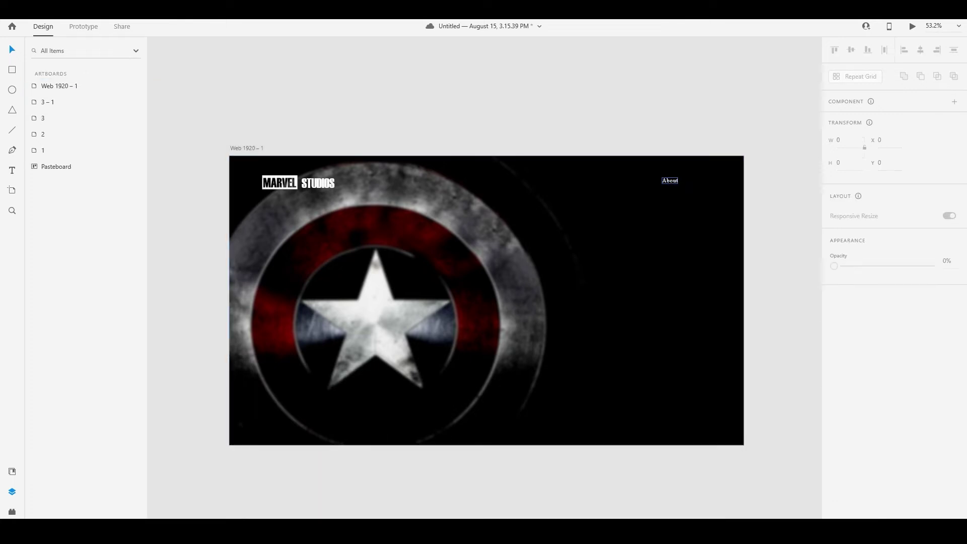
Show the 12-column layout grid on Web 1920 – 1 and align the MARVEL STUDIOS logo with the first column's left edge.
{"action": "left_click", "coordinate": [246, 148]}
{"action": "left_click", "coordinate": [834, 387]}
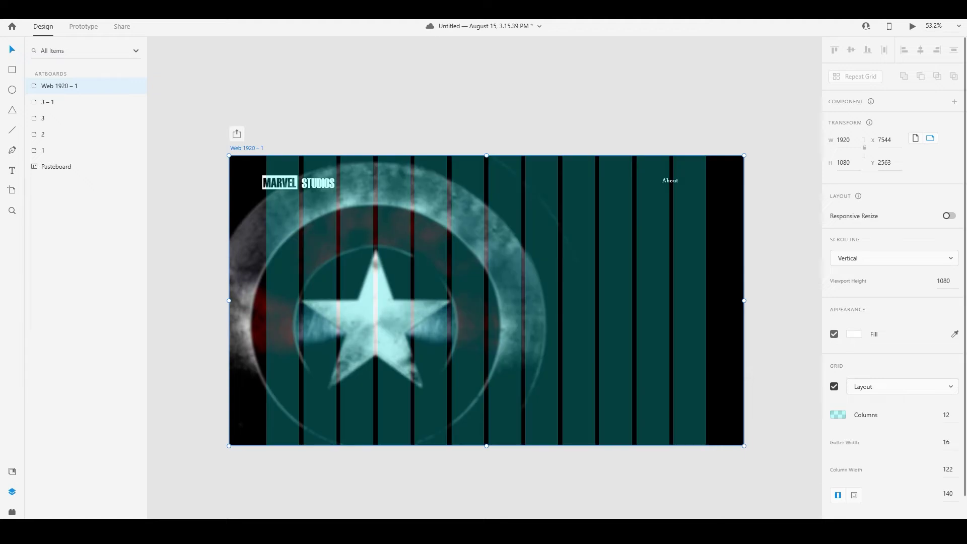
{"action": "double_click", "coordinate": [280, 182]}
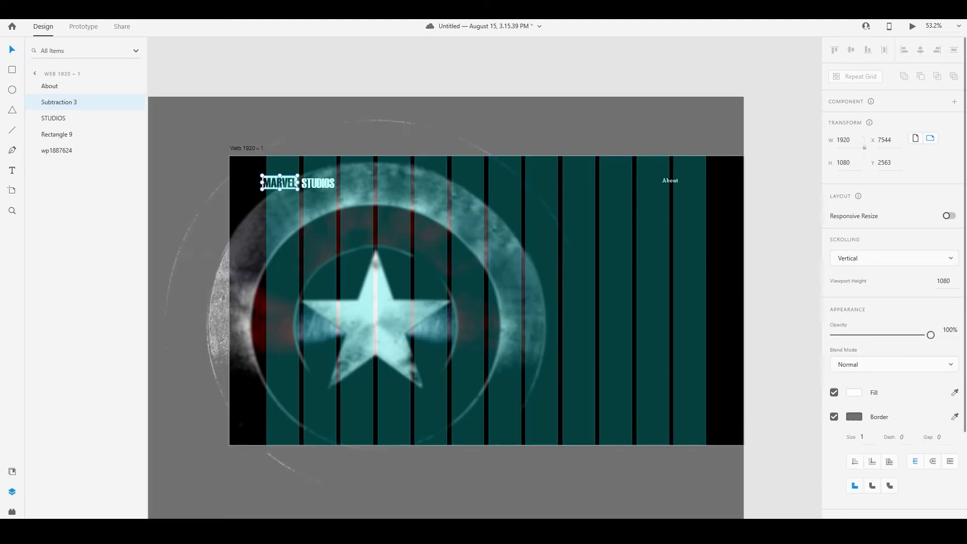
{"action": "left_click", "coordinate": [318, 183], "text": "shift"}
{"action": "left_click_drag", "start_coordinate": [318, 183], "coordinate": [324, 181]}
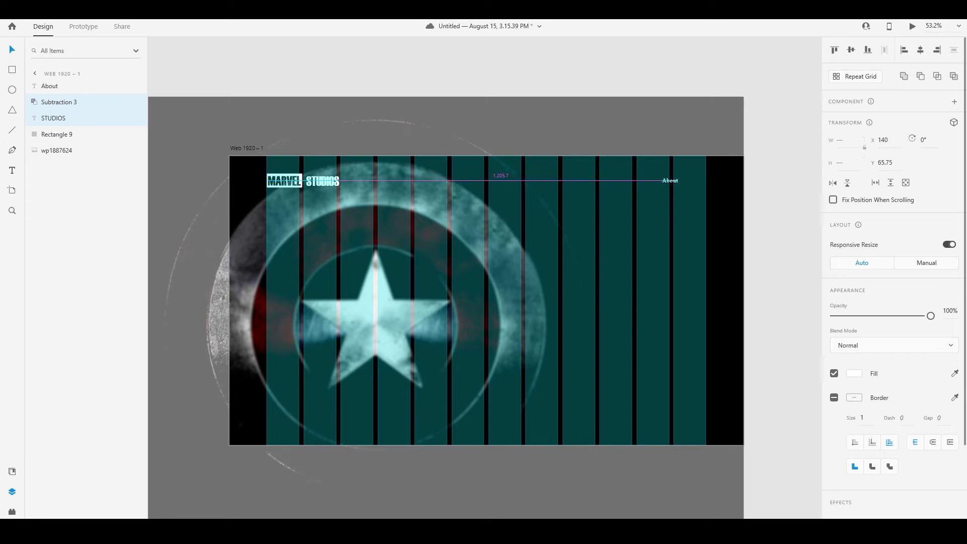
Move the About text horizontally into the last grid column, keeping it level with the logo.
{"action": "left_click", "coordinate": [670, 182]}
{"action": "left_click_drag", "start_coordinate": [670, 183], "coordinate": [690, 183]}
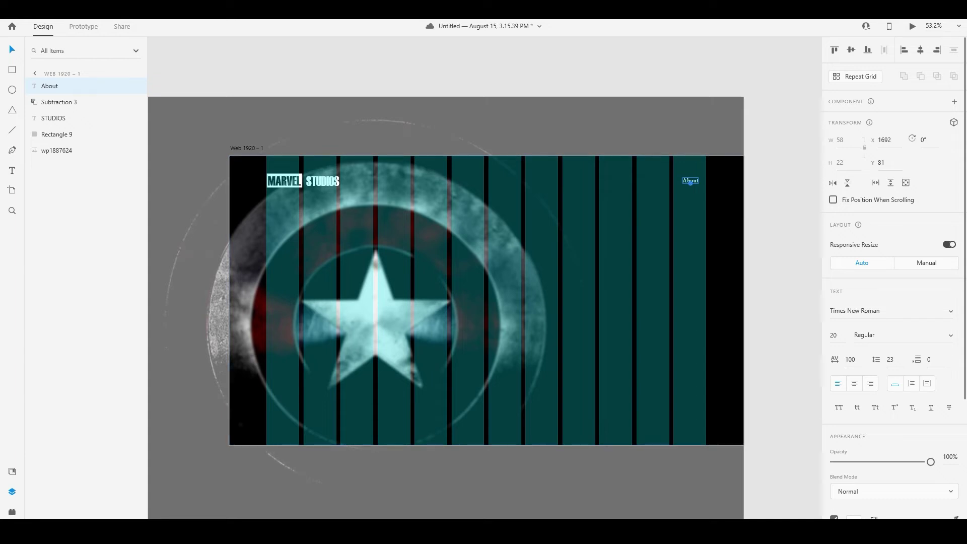
{"action": "key", "text": "Escape"}
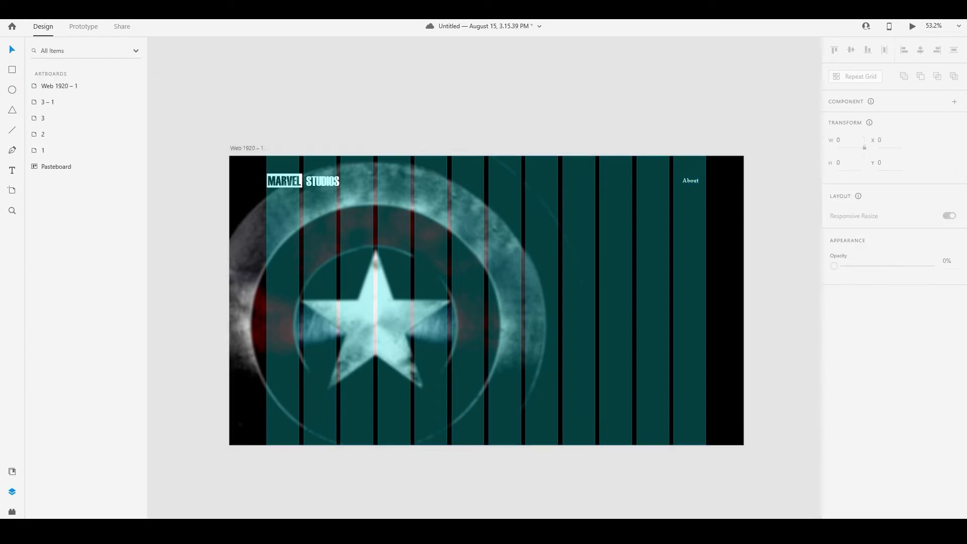
{"action": "left_click", "coordinate": [690, 181]}
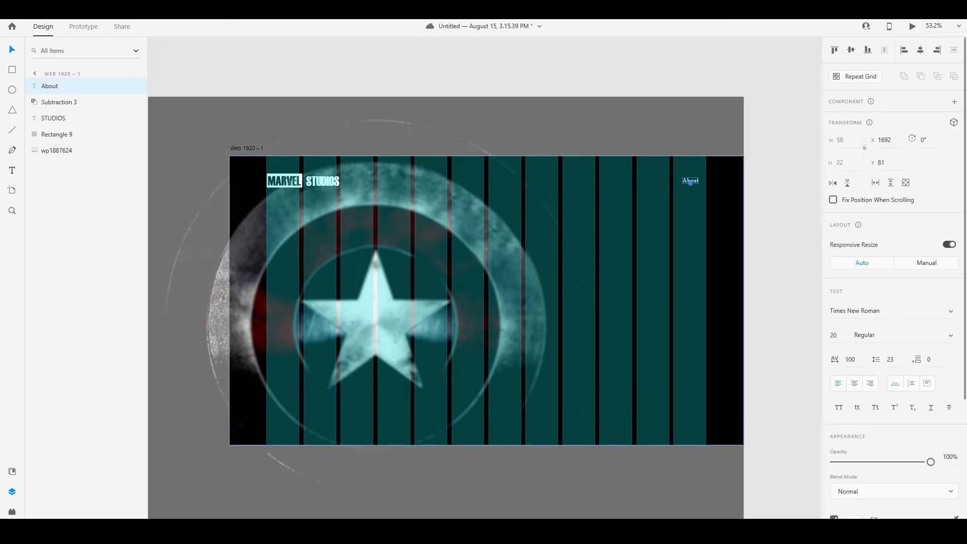
{"action": "key", "text": "shift+Left"}
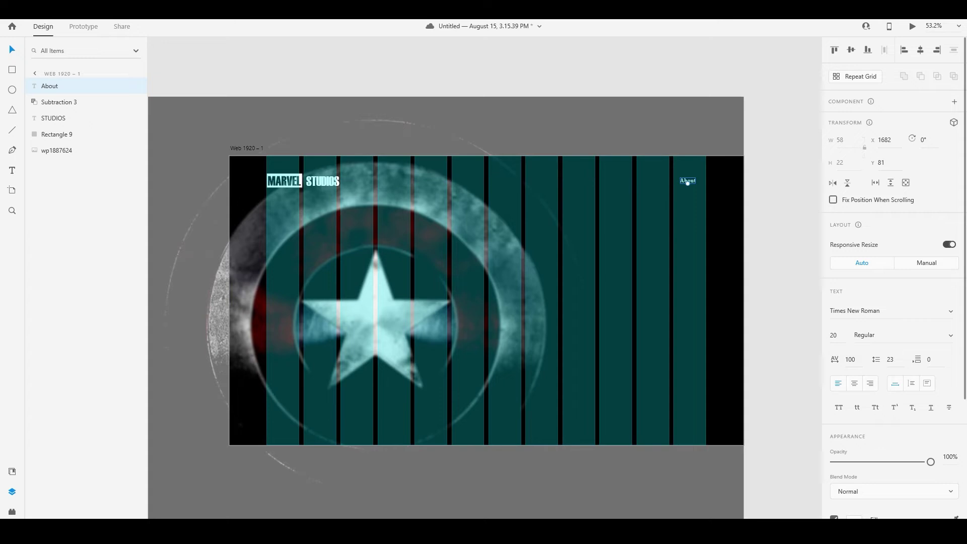
{"action": "key", "text": "Right"}
{"action": "key", "text": "Escape"}
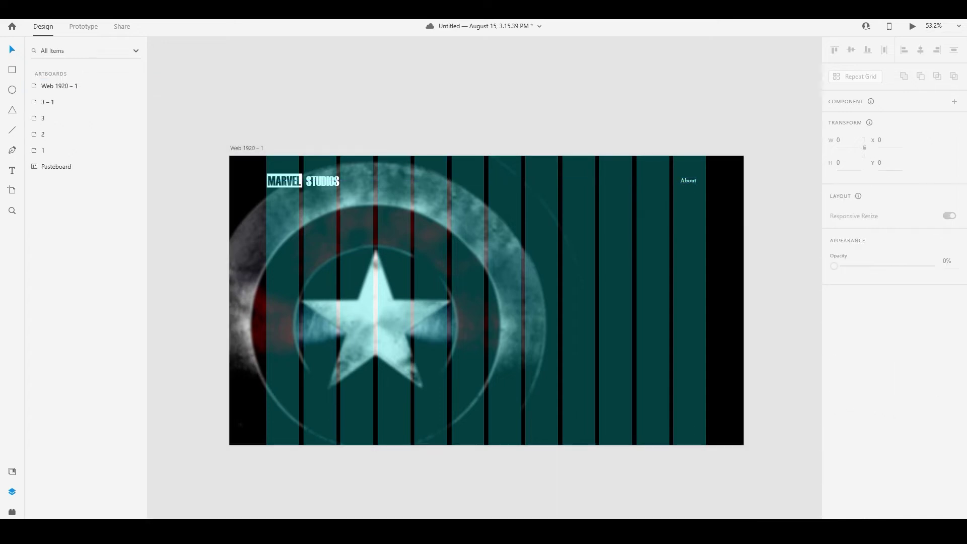
Lower the opacity of the layout grid's column color on Web 1920 – 1 to 12%.
{"action": "left_click", "coordinate": [247, 148]}
{"action": "left_click", "coordinate": [838, 415]}
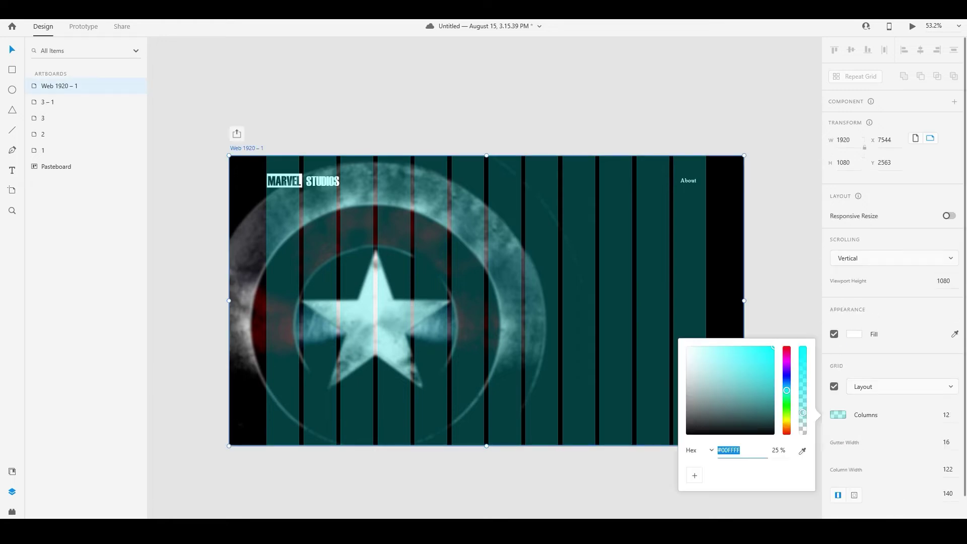
{"action": "mouse_move", "coordinate": [803, 413]}
{"action": "left_mouse_down"}
{"action": "mouse_move", "coordinate": [803, 390]}
{"action": "mouse_move", "coordinate": [803, 424]}
{"action": "left_mouse_up"}
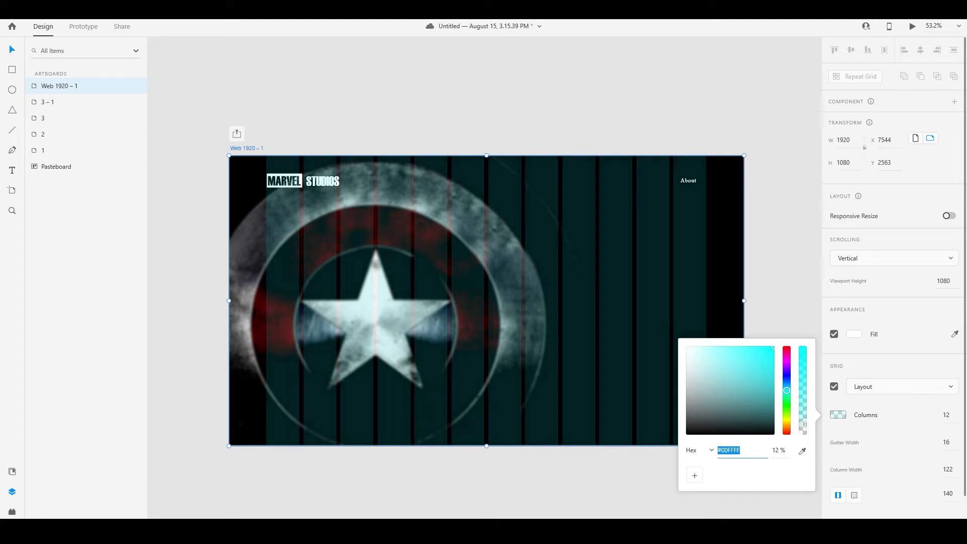
{"action": "left_click", "coordinate": [782, 297]}
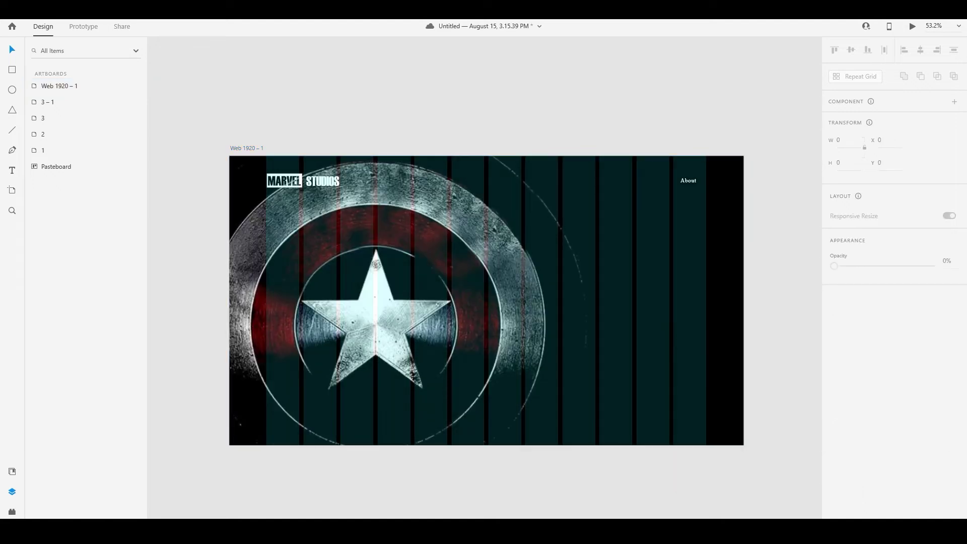
Draw a 754 by 776 px rectangle with corner radius 8 below the About text, ending at the last grid column's right edge.
{"action": "key", "text": "r"}
{"action": "mouse_move", "coordinate": [526, 202]}
{"action": "left_mouse_down"}
{"action": "mouse_move", "coordinate": [639, 388]}
{"action": "mouse_move", "coordinate": [706, 391]}
{"action": "mouse_move", "coordinate": [720, 363]}
{"action": "mouse_move", "coordinate": [719, 409]}
{"action": "mouse_move", "coordinate": [706, 409]}
{"action": "left_mouse_up"}
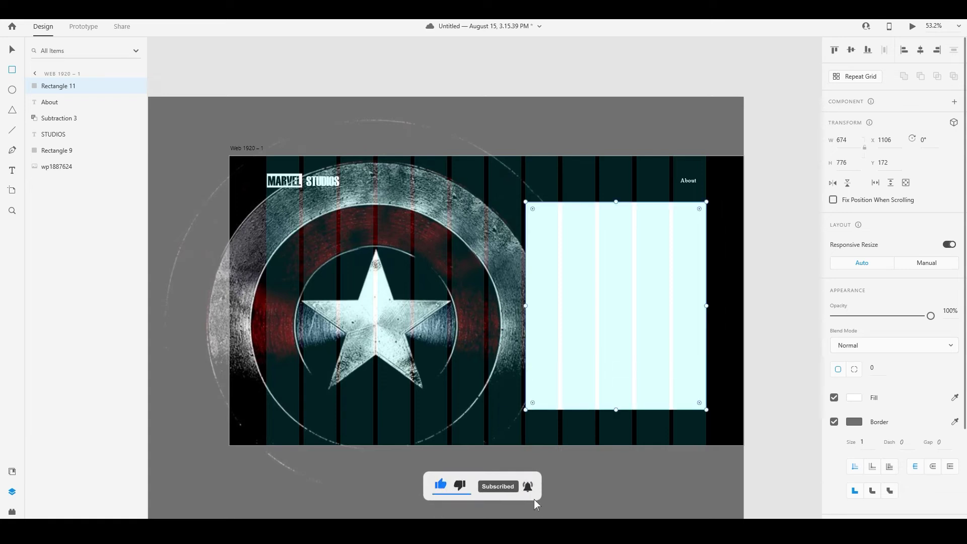
{"action": "left_click_drag", "start_coordinate": [525, 306], "coordinate": [505, 305]}
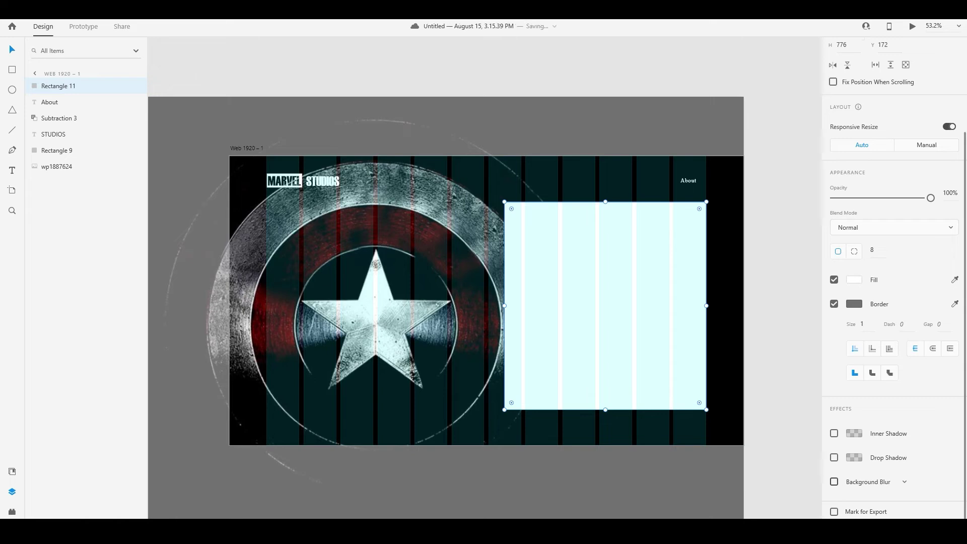
Enable Background Blur with an amount of 17 on the new rectangle and hide the artboard's layout grid.
{"action": "left_click", "coordinate": [835, 481]}
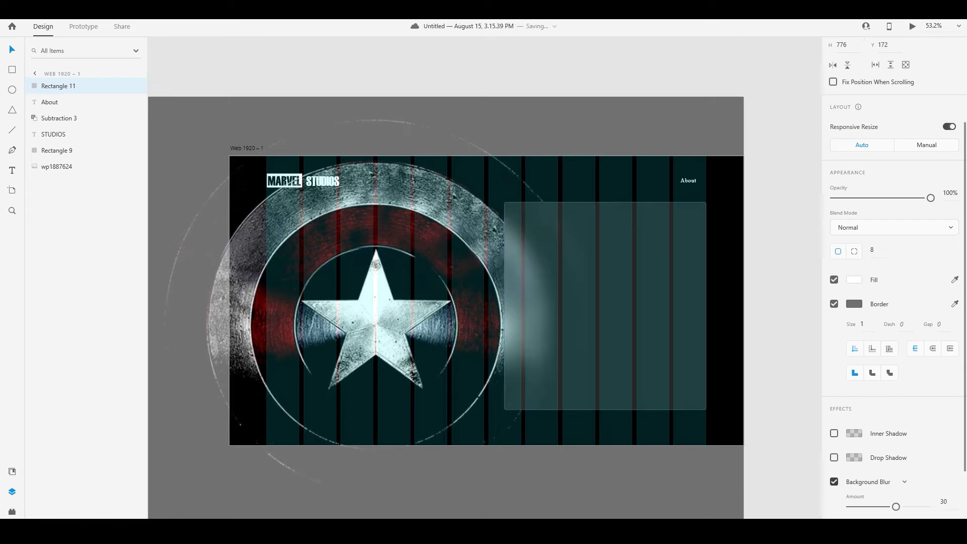
{"action": "left_click_drag", "start_coordinate": [896, 506], "coordinate": [877, 506]}
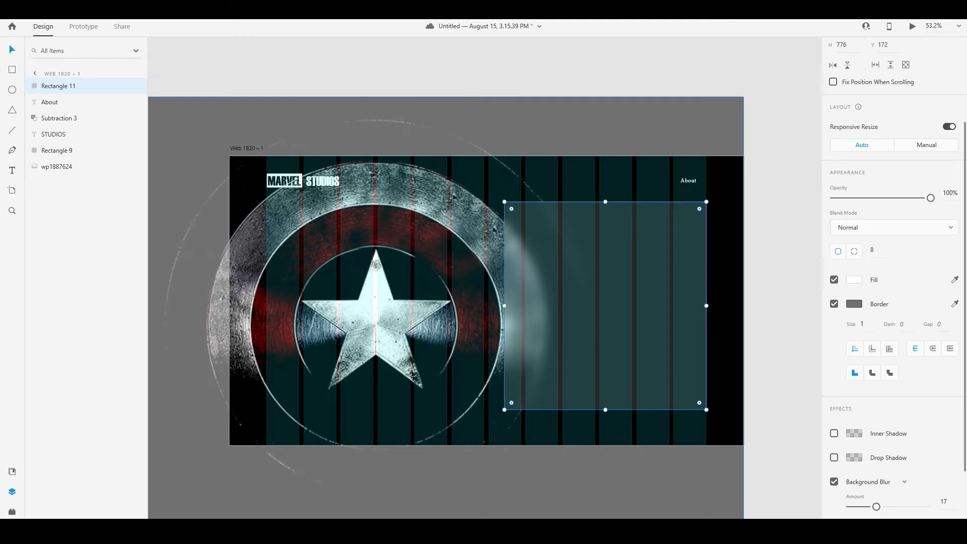
{"action": "left_click", "coordinate": [246, 148]}
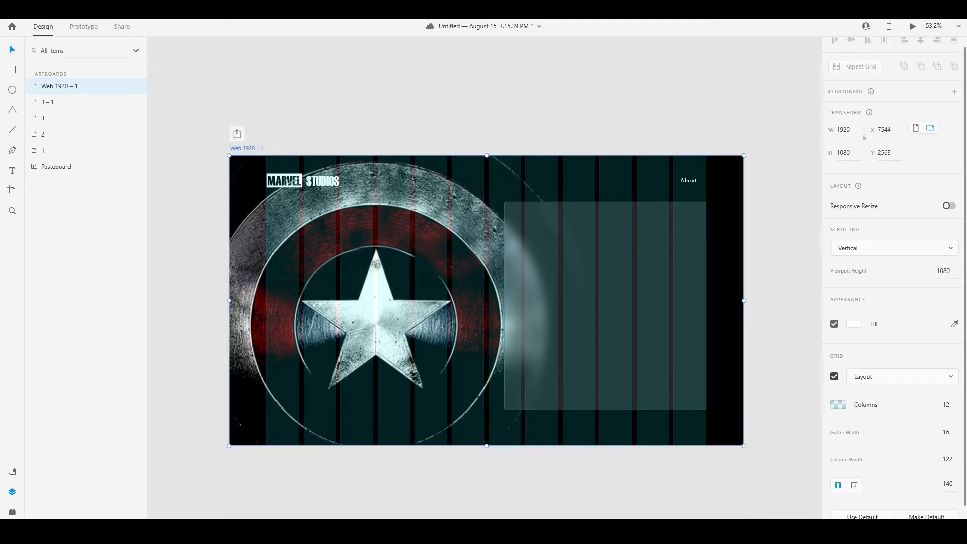
{"action": "left_click", "coordinate": [834, 376]}
Try a background blur amount of 0 and a brightness of -12 on the rectangle.
{"action": "left_click", "coordinate": [605, 306]}
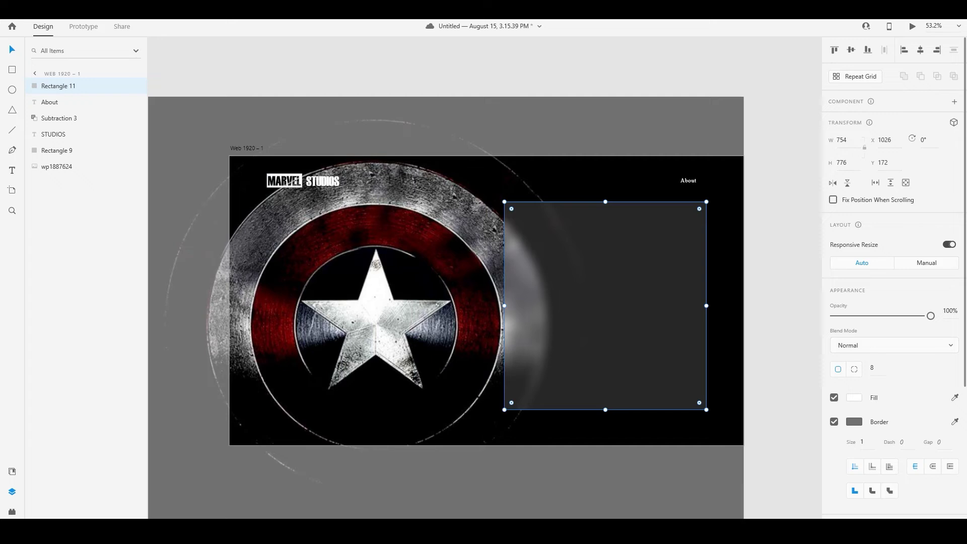
{"action": "scroll", "coordinate": [894, 278], "scroll_direction": "down", "scroll_amount": 3}
{"action": "left_click_drag", "start_coordinate": [876, 454], "coordinate": [850, 454]}
{"action": "left_click_drag", "start_coordinate": [900, 479], "coordinate": [880, 478]}
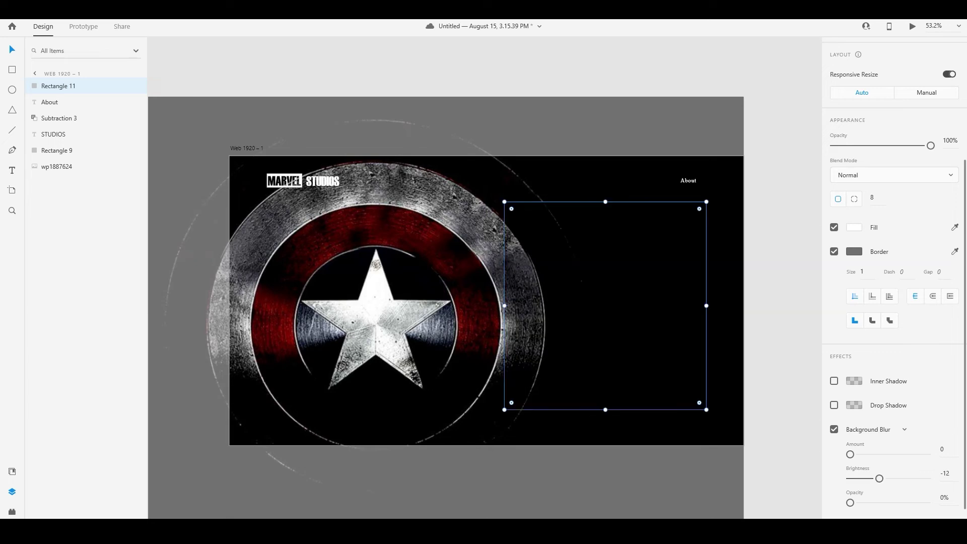
Turn off the rectangle's border, keep its fill on, and give its background blur a brightness of 21 and a low amount.
{"action": "left_click", "coordinate": [834, 252]}
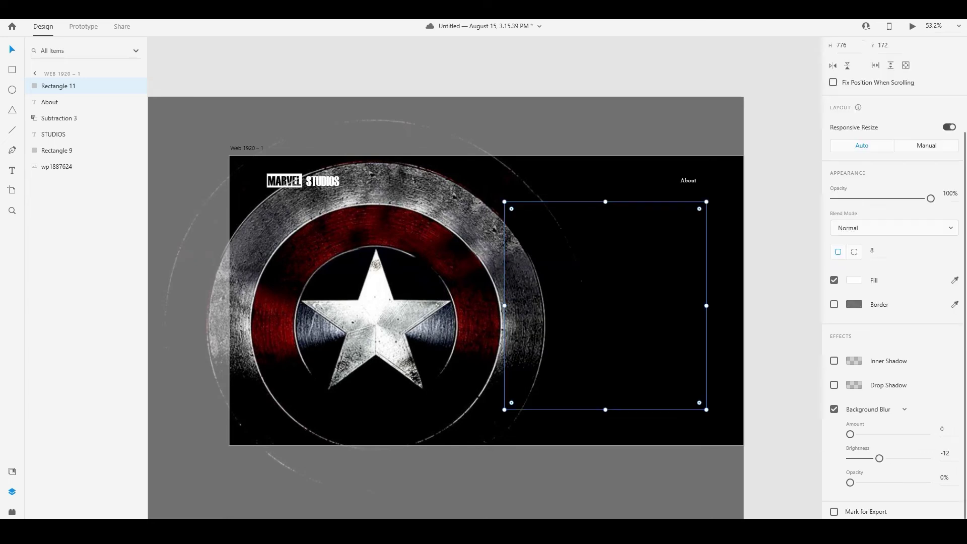
{"action": "left_click", "coordinate": [834, 280]}
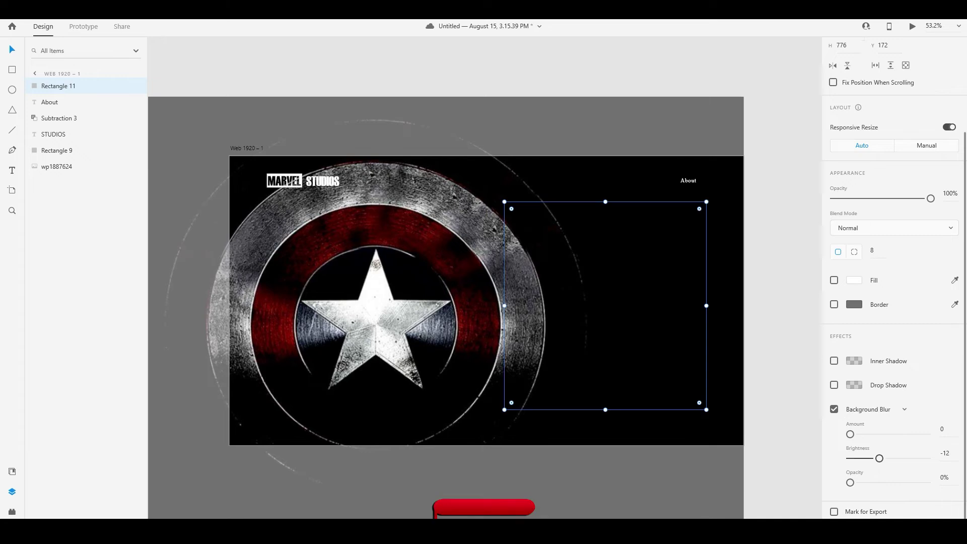
{"action": "left_click_drag", "start_coordinate": [850, 434], "coordinate": [905, 458]}
{"action": "left_click", "coordinate": [854, 281]}
{"action": "left_click", "coordinate": [855, 281]}
{"action": "left_click", "coordinate": [835, 280]}
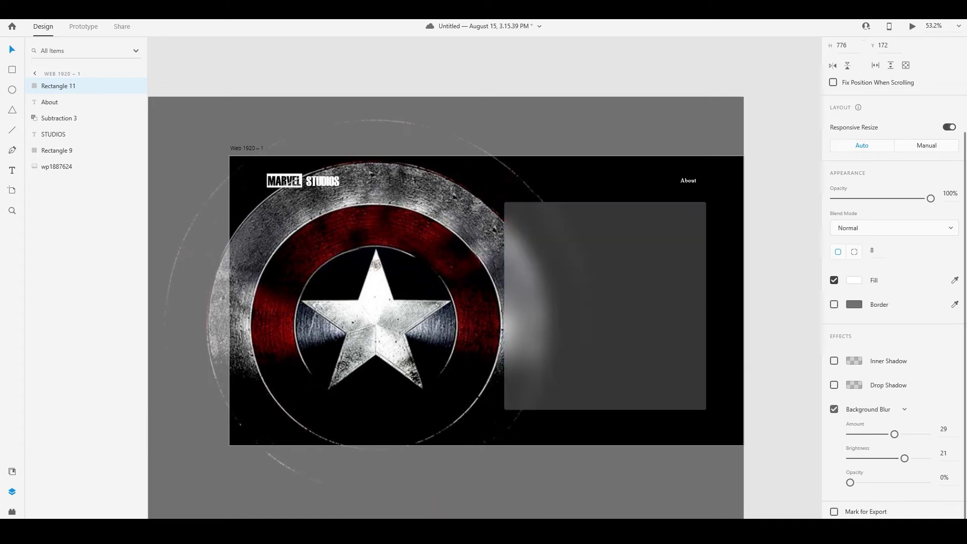
{"action": "left_click_drag", "start_coordinate": [894, 435], "coordinate": [864, 435]}
{"action": "left_click", "coordinate": [784, 408]}
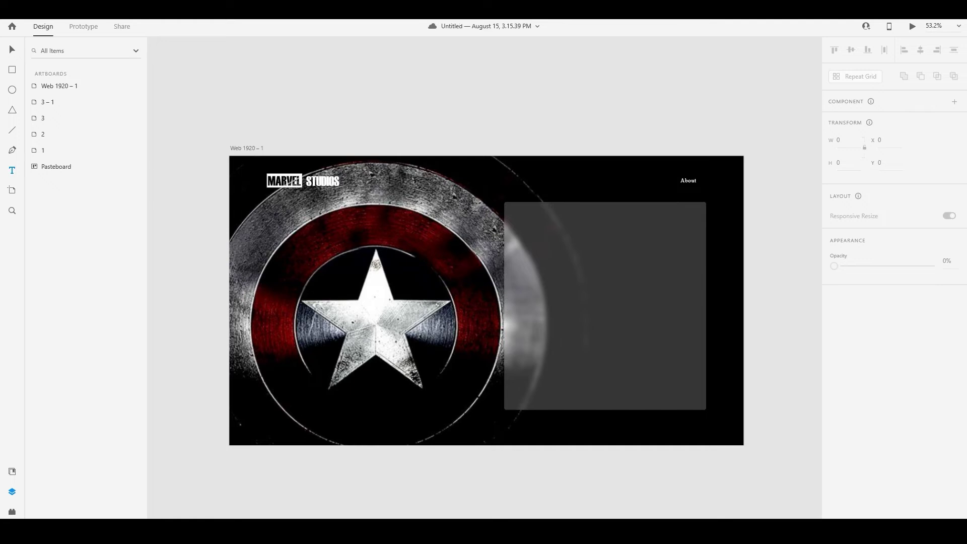
Add the heading "Create Account" to the translucent panel at size 28 and center it near the panel's upper edge.
{"action": "left_click", "coordinate": [570, 241]}
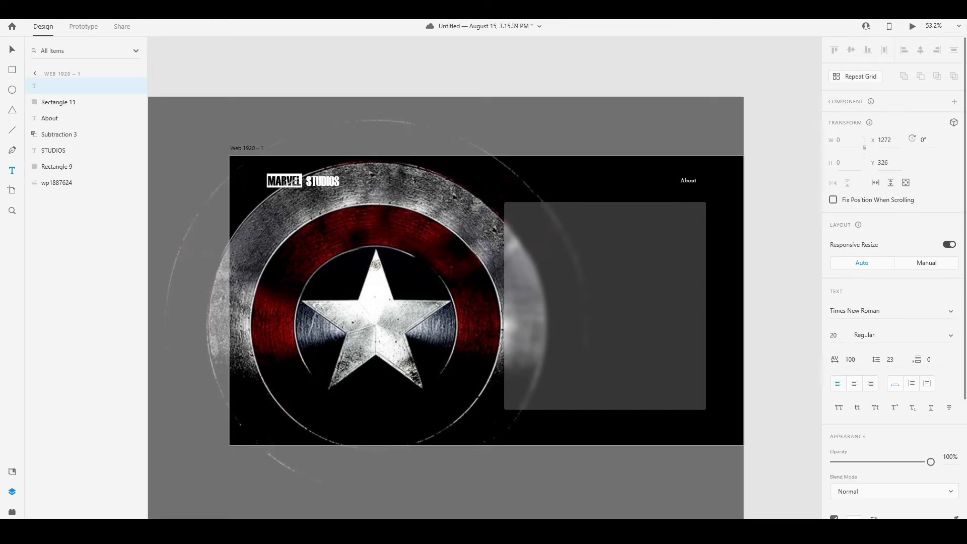
{"action": "type", "text": "Create Account"}
{"action": "key", "text": "Escape"}
{"action": "double_click", "coordinate": [835, 336]}
{"action": "type", "text": "28"}
{"action": "key", "text": "Return"}
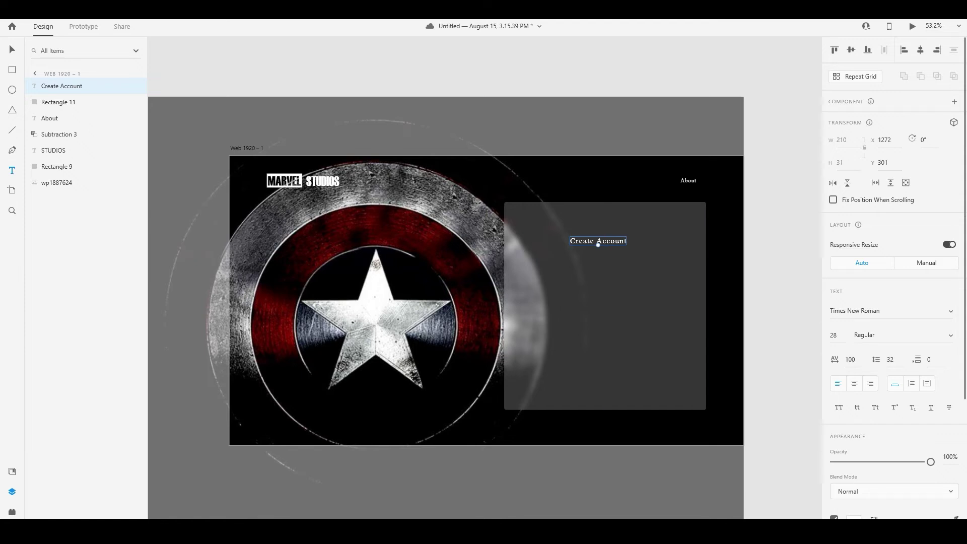
{"action": "left_click_drag", "start_coordinate": [598, 245], "coordinate": [606, 222]}
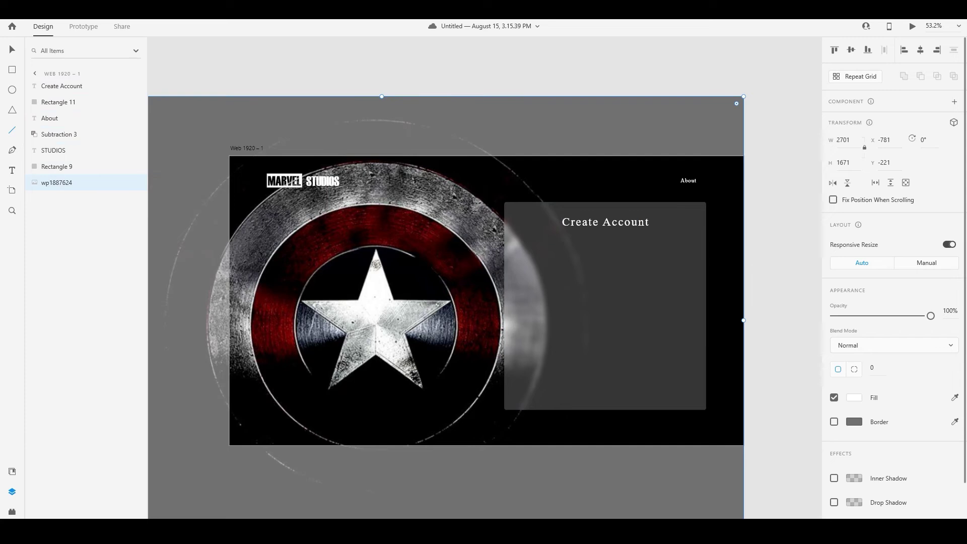
Draw a horizontal line 580 px long across the panel below the Create Account heading.
{"action": "scroll", "coordinate": [589, 278], "scroll_direction": "up", "scroll_amount": 5}
{"action": "scroll", "coordinate": [588, 278], "scroll_direction": "down", "scroll_amount": 3}
{"action": "scroll", "coordinate": [588, 278], "scroll_direction": "up", "scroll_amount": 1}
{"action": "scroll", "coordinate": [523, 238], "scroll_direction": "up", "scroll_amount": 2}
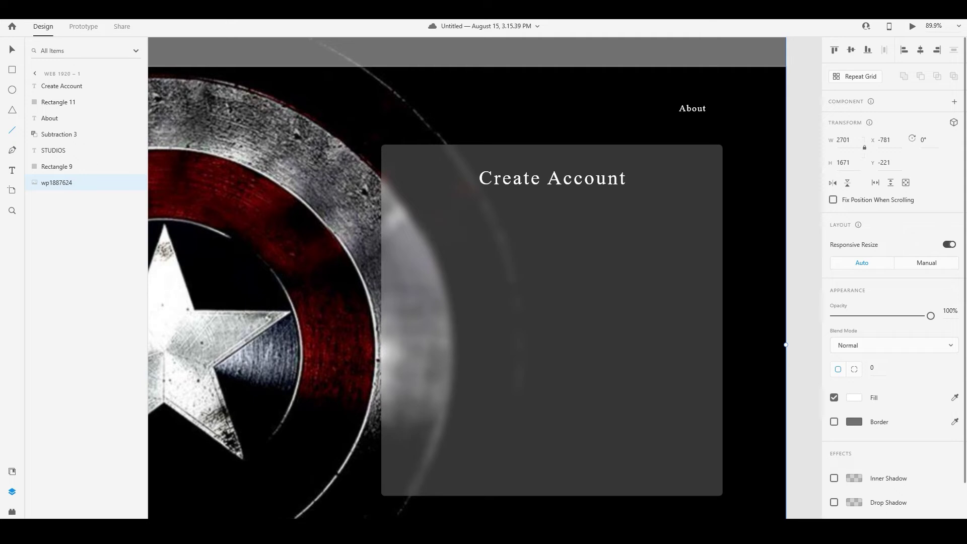
{"action": "left_click_drag", "start_coordinate": [414, 240], "coordinate": [665, 241]}
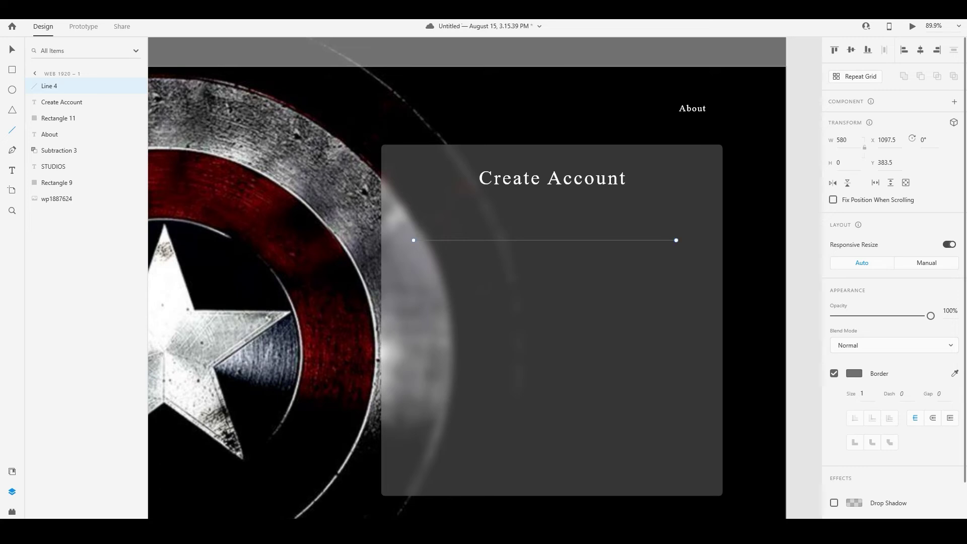
Set the line's border size to 2 and give it a lighter, semi-transparent gray color.
{"action": "left_click", "coordinate": [863, 394]}
{"action": "type", "text": "2"}
{"action": "key", "text": "Return"}
{"action": "left_click", "coordinate": [854, 373]}
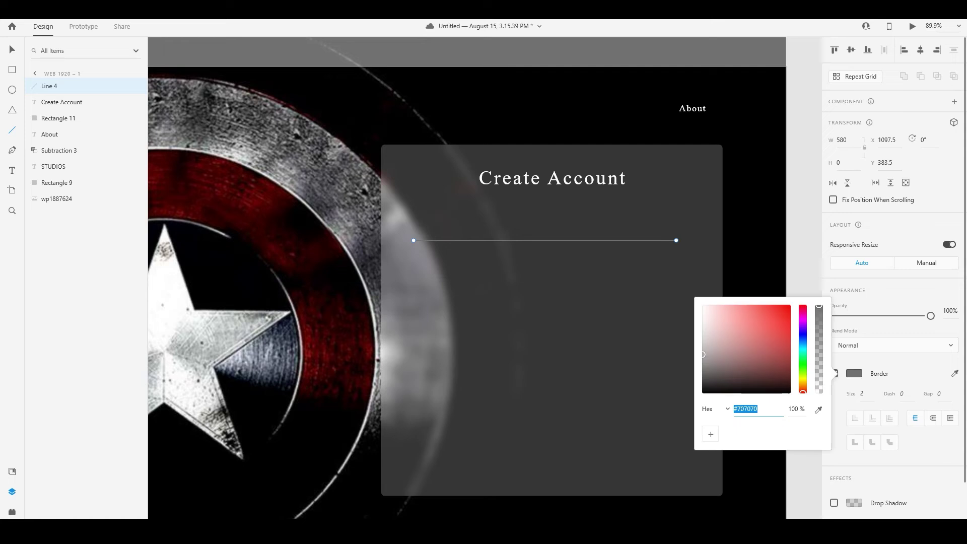
{"action": "left_click_drag", "start_coordinate": [704, 354], "coordinate": [704, 356]}
{"action": "left_click_drag", "start_coordinate": [820, 305], "coordinate": [819, 346]}
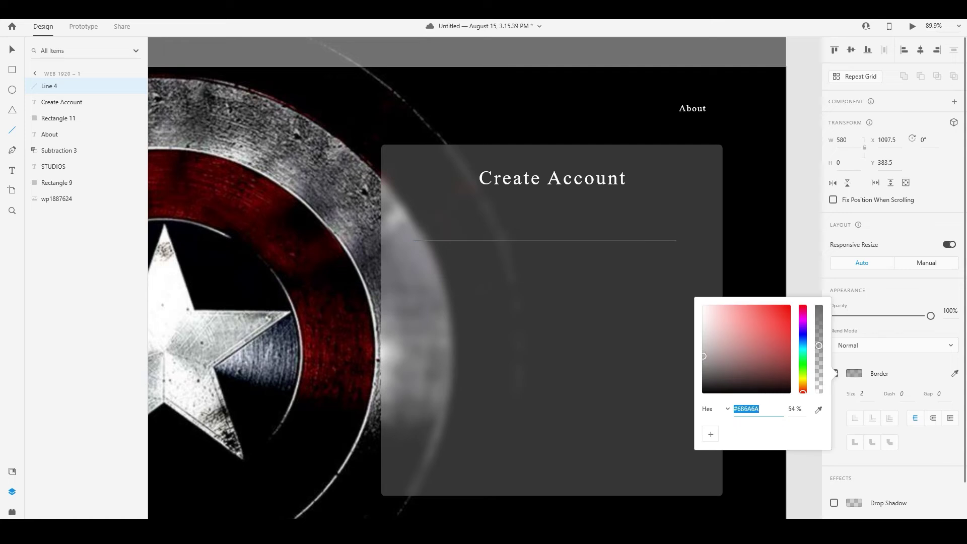
{"action": "left_click_drag", "start_coordinate": [704, 356], "coordinate": [703, 343]}
{"action": "left_click_drag", "start_coordinate": [819, 345], "coordinate": [819, 349]}
{"action": "left_click", "coordinate": [660, 323]}
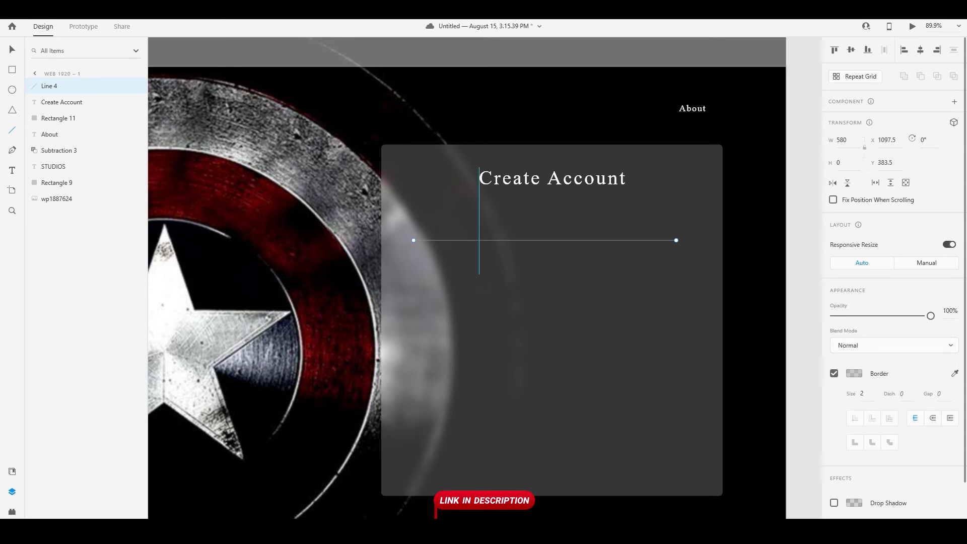
Add the text "Full Name" just above the line and align it with the line's left end.
{"action": "key", "text": "t"}
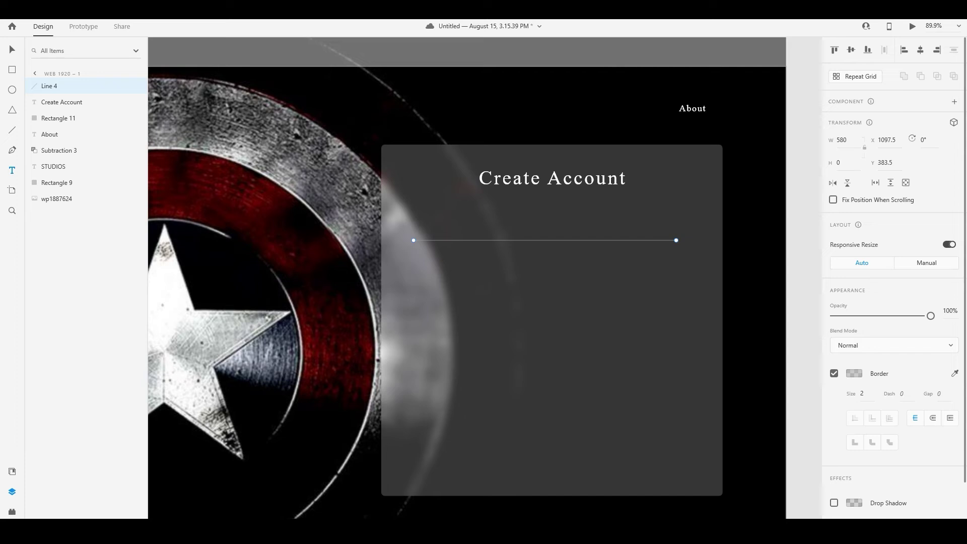
{"action": "left_click", "coordinate": [424, 232]}
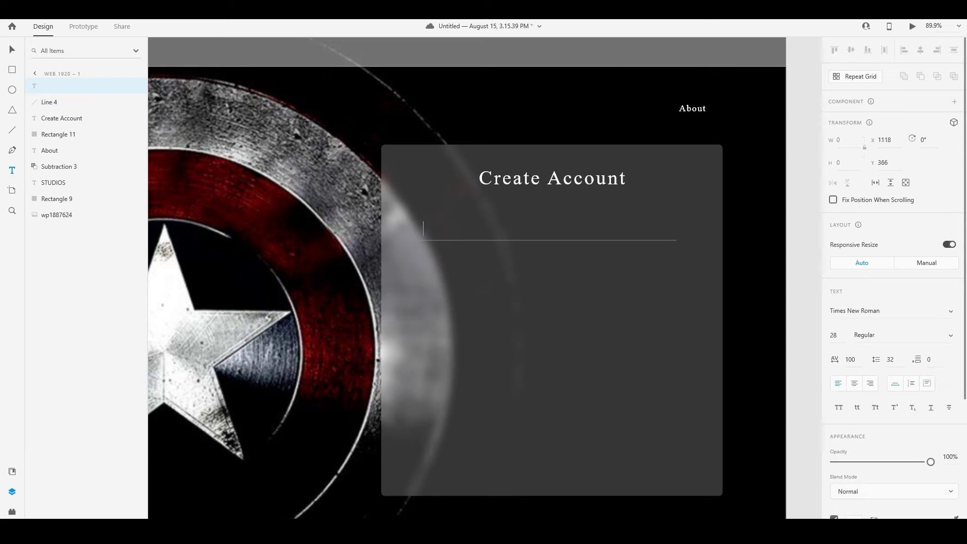
{"action": "type", "text": "Full Name"}
{"action": "key", "text": "Escape"}
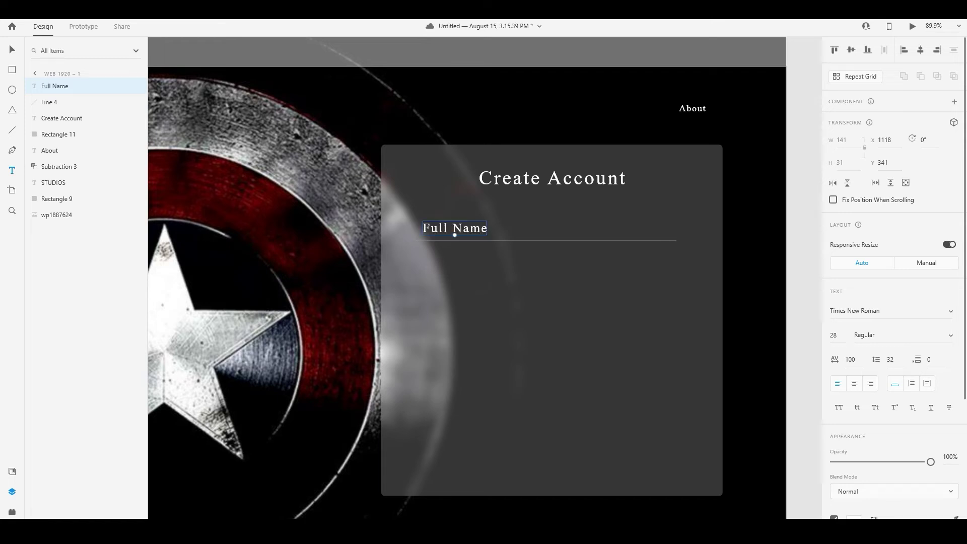
{"action": "left_click_drag", "start_coordinate": [455, 228], "coordinate": [446, 229]}
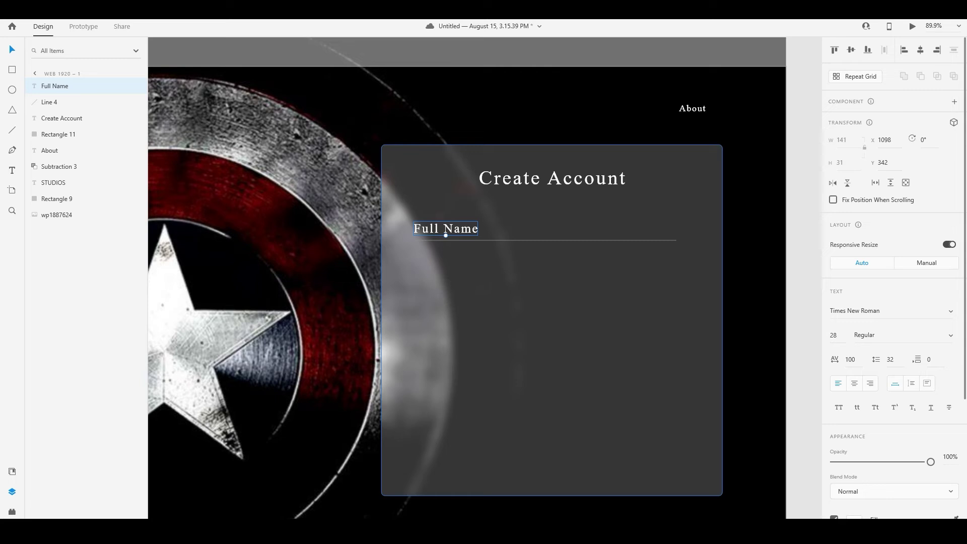
Reduce the Full Name label's font size, trying 20 and settling on 23.
{"action": "left_click", "coordinate": [833, 336]}
{"action": "type", "text": "20"}
{"action": "key", "text": "Return"}
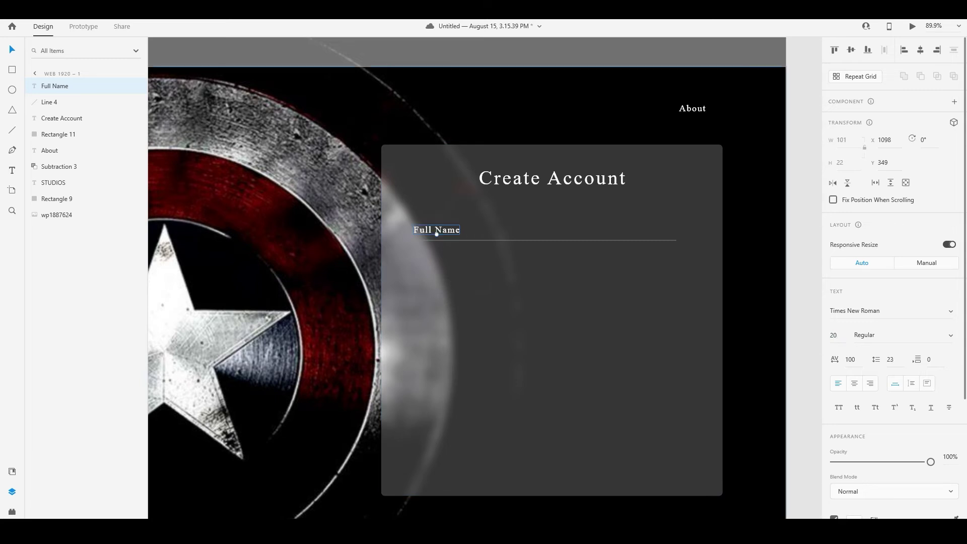
{"action": "left_click", "coordinate": [834, 335]}
{"action": "type", "text": "23"}
{"action": "key", "text": "Return"}
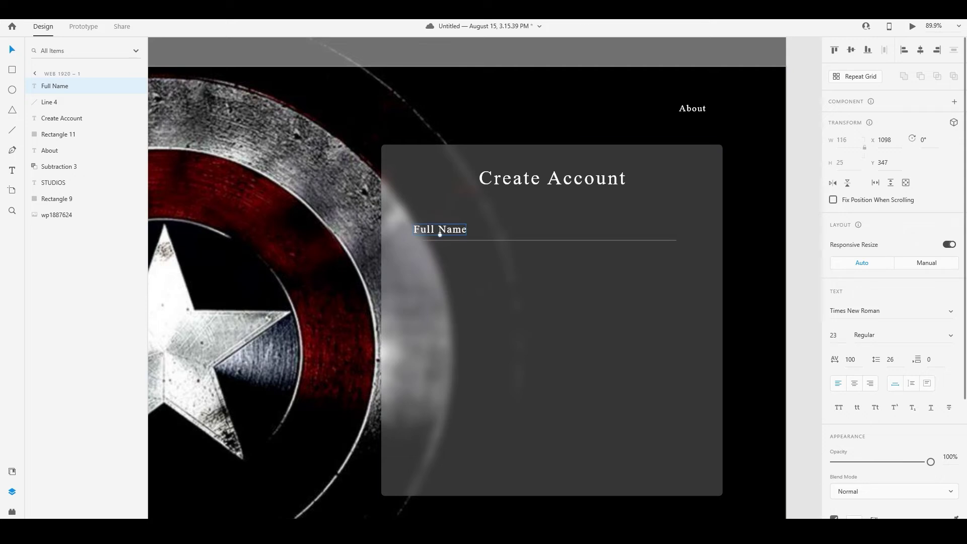
Set the Full Name label's white fill to 50% opacity.
{"action": "left_click", "coordinate": [855, 518]}
{"action": "left_click_drag", "start_coordinate": [819, 381], "coordinate": [819, 414]}
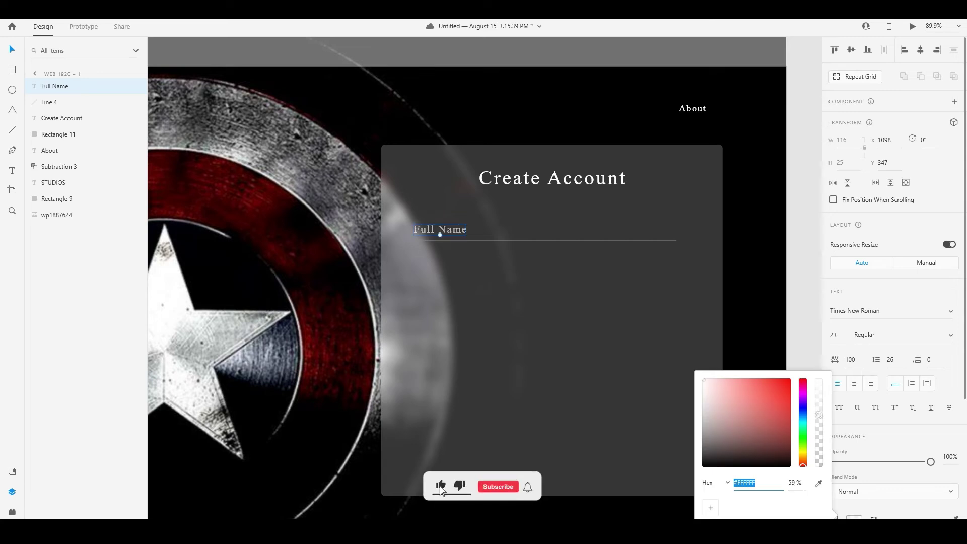
{"action": "key", "text": "Tab"}
{"action": "type", "text": "5"}
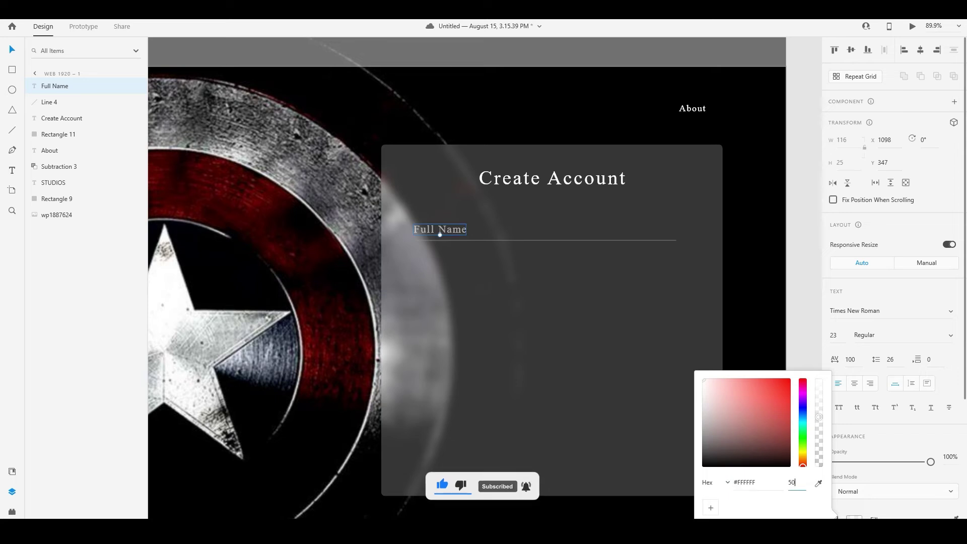
{"action": "type", "text": "0"}
{"action": "key", "text": "Return"}
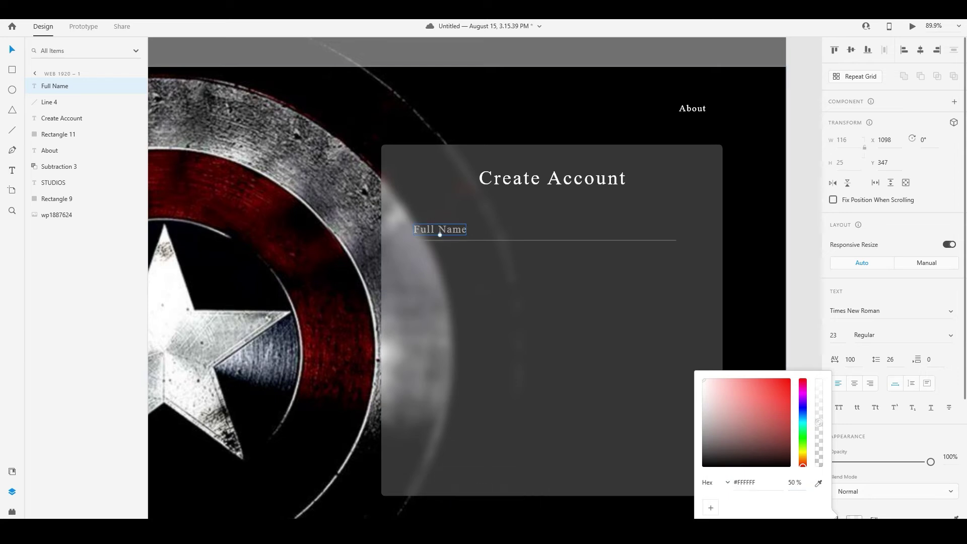
{"action": "key", "text": "Escape"}
{"action": "key", "text": "Escape"}
Try to duplicate the Full Name label together with its line.
{"action": "left_click", "coordinate": [438, 231]}
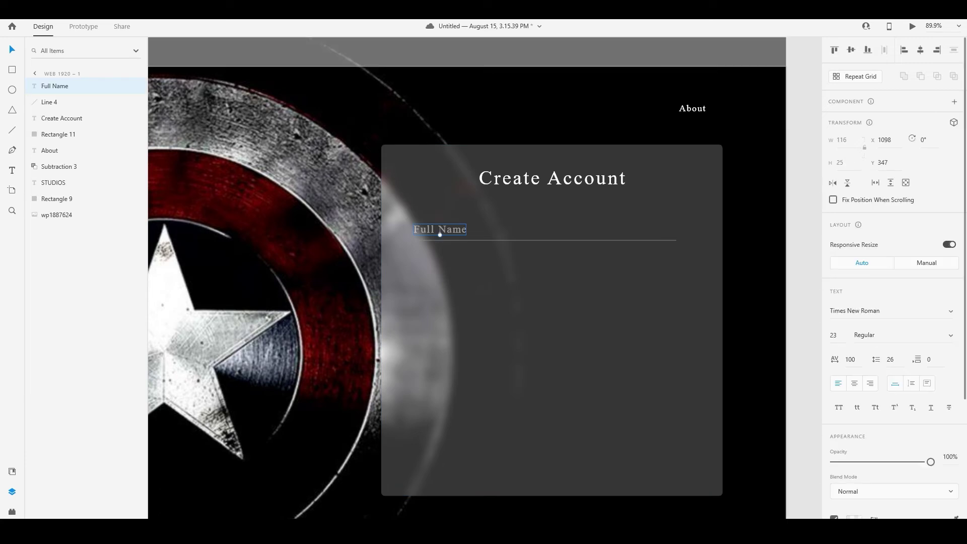
{"action": "left_click", "coordinate": [438, 240], "text": "shift"}
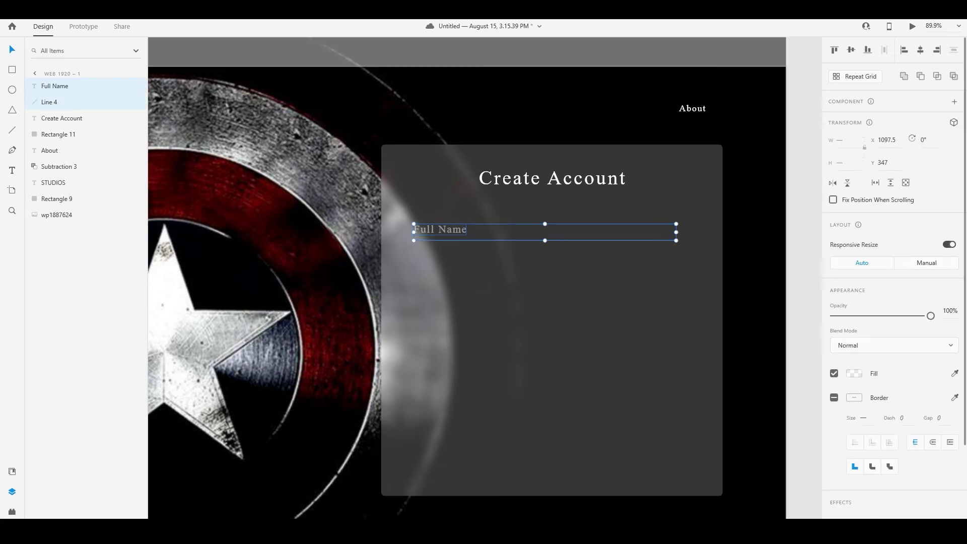
{"action": "key", "text": "alt"}
{"action": "left_click_drag", "start_coordinate": [483, 234], "coordinate": [483, 244]}
{"action": "key", "text": "ctrl+z"}
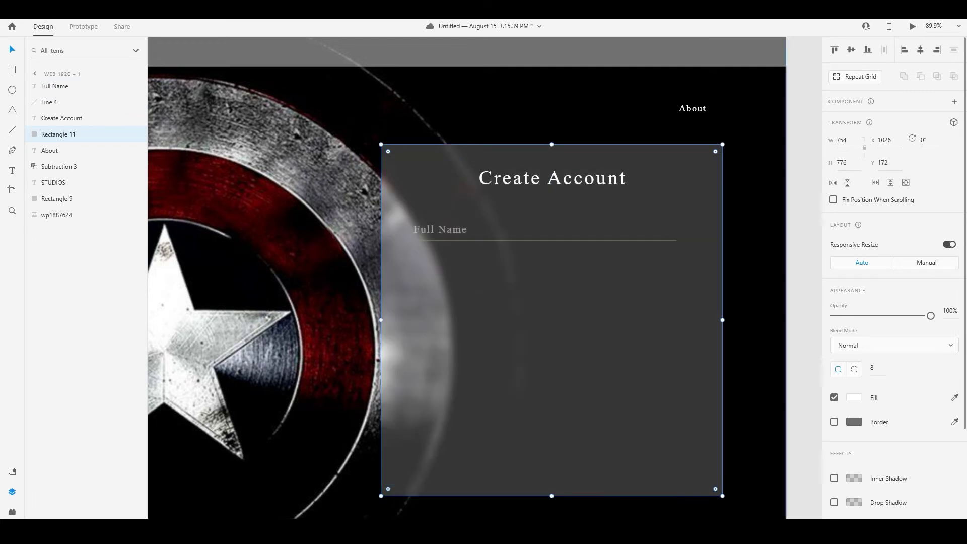
Lock the translucent panel and duplicate the Full Name label with its line directly below the original.
{"action": "key", "text": "ctrl+l"}
{"action": "left_click", "coordinate": [441, 230]}
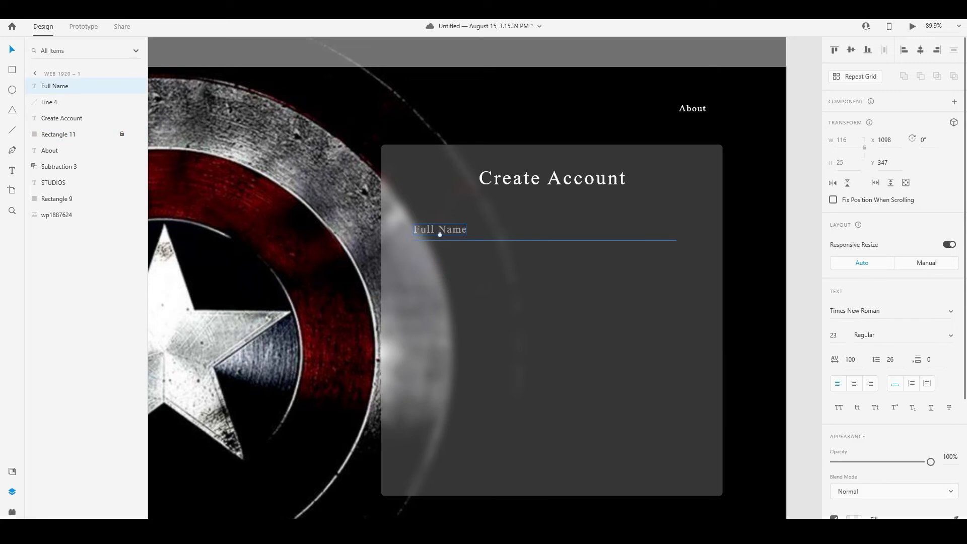
{"action": "left_click", "coordinate": [440, 240], "text": "shift"}
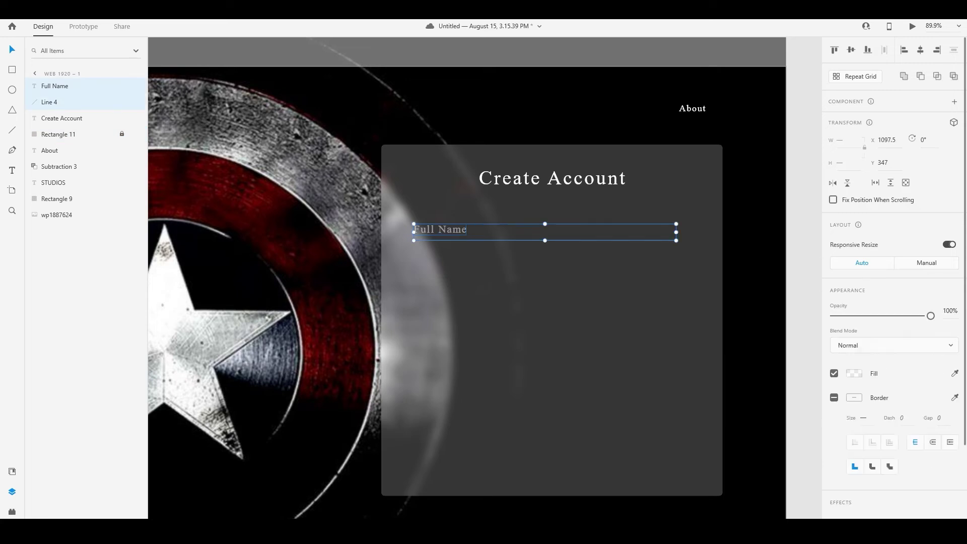
{"action": "left_click_drag", "start_coordinate": [440, 231], "coordinate": [440, 275]}
Change the duplicated label's text to "Email Address".
{"action": "double_click", "coordinate": [463, 264]}
{"action": "key", "text": "ctrl+a"}
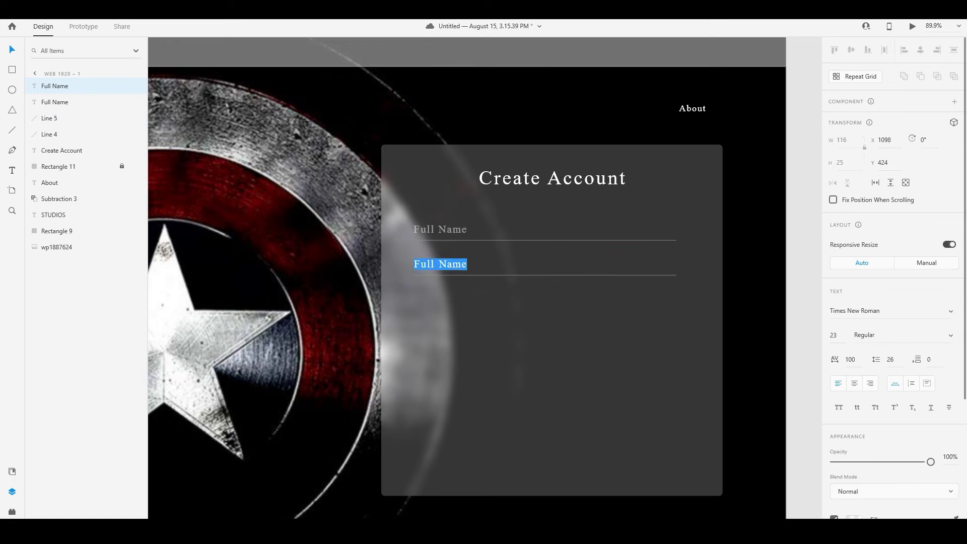
{"action": "type", "text": "Email Address"}
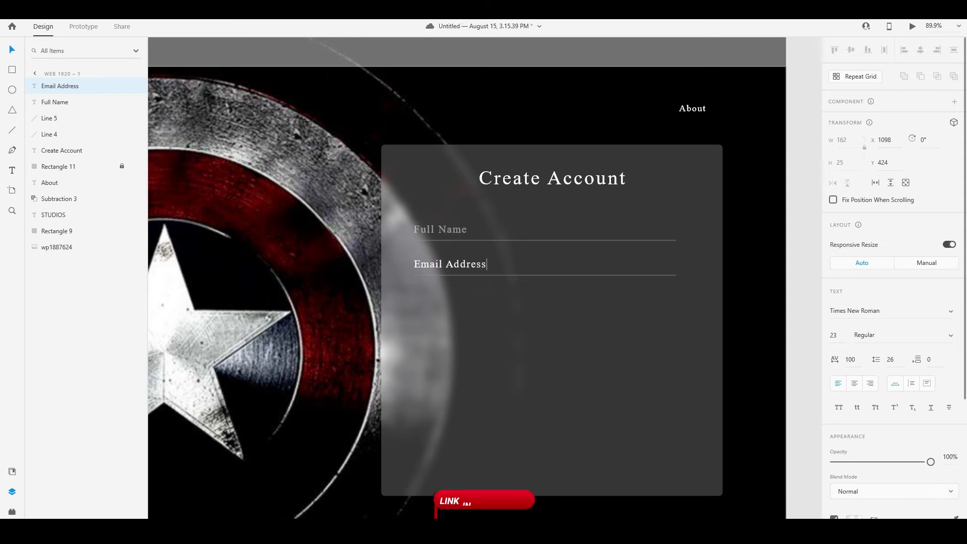
{"action": "key", "text": "Escape"}
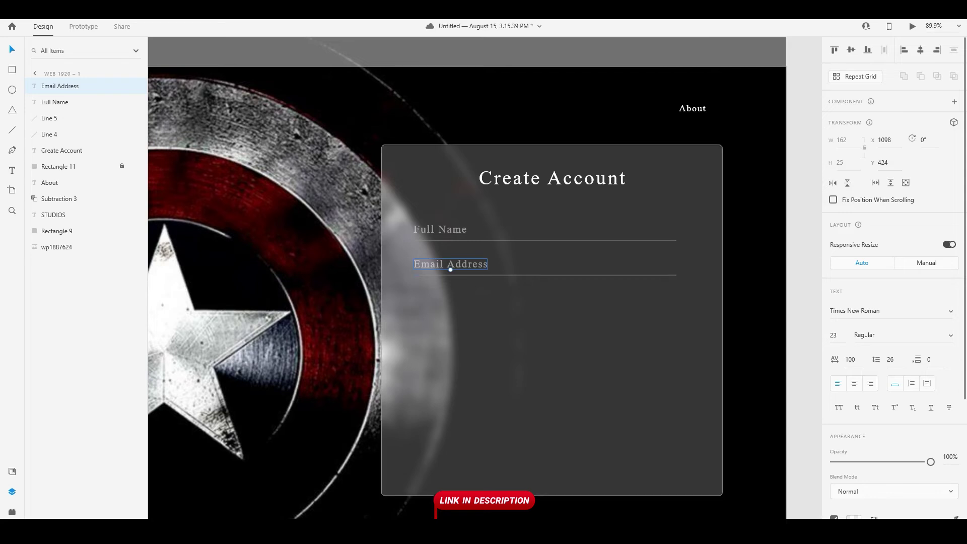
Duplicate the Email Address label and its line below with the same spacing, and change the copy's text to "Password".
{"action": "left_click", "coordinate": [450, 275], "text": "shift"}
{"action": "key", "text": "alt"}
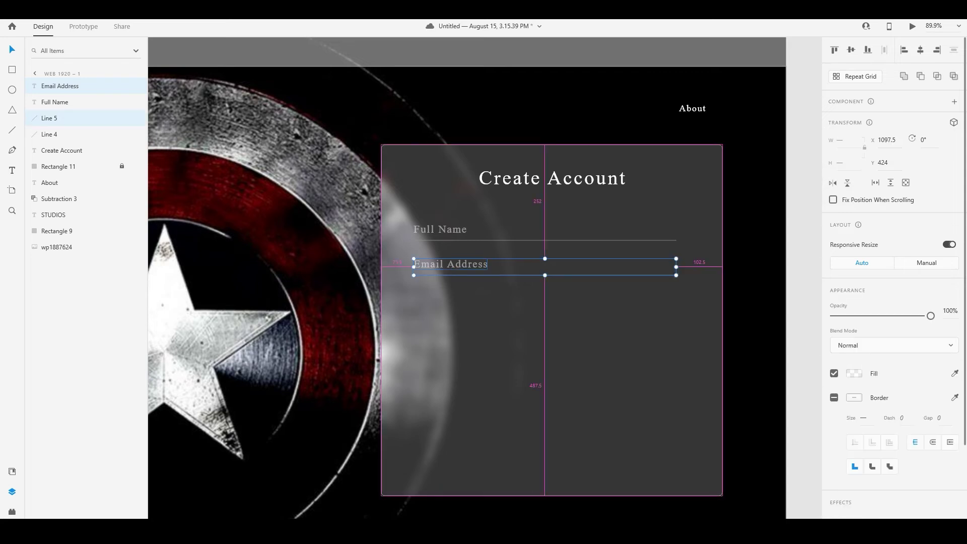
{"action": "left_click_drag", "start_coordinate": [451, 267], "coordinate": [451, 303]}
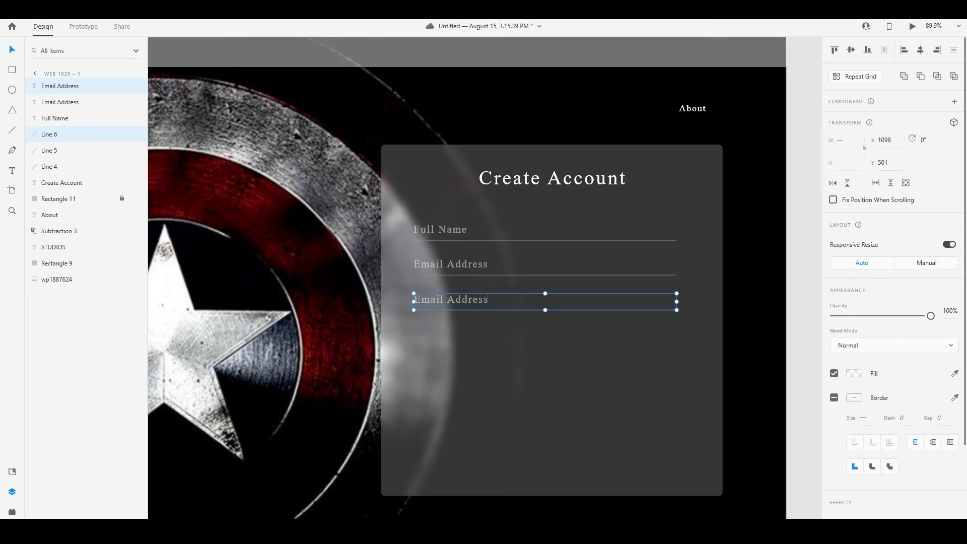
{"action": "double_click", "coordinate": [450, 300]}
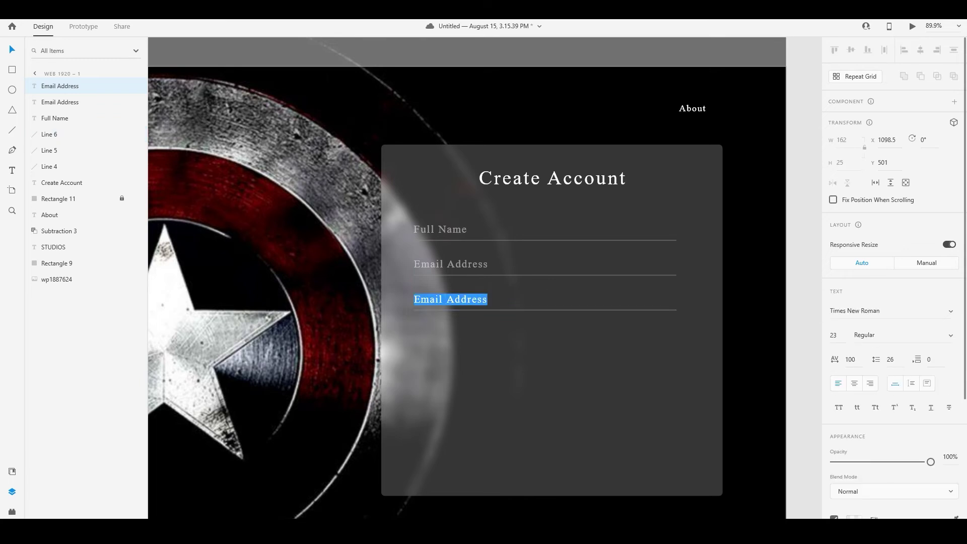
{"action": "type", "text": "P"}
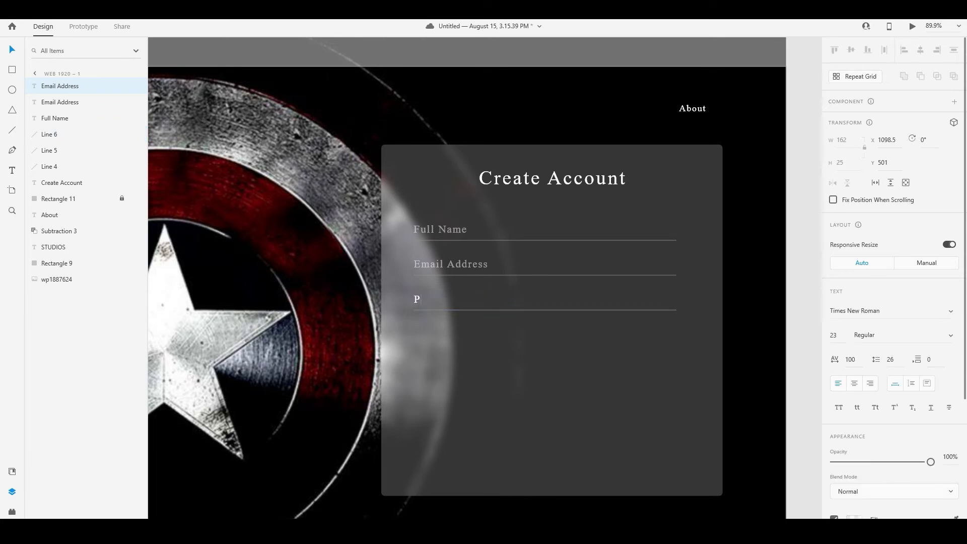
{"action": "type", "text": "assword"}
{"action": "key", "text": "Escape"}
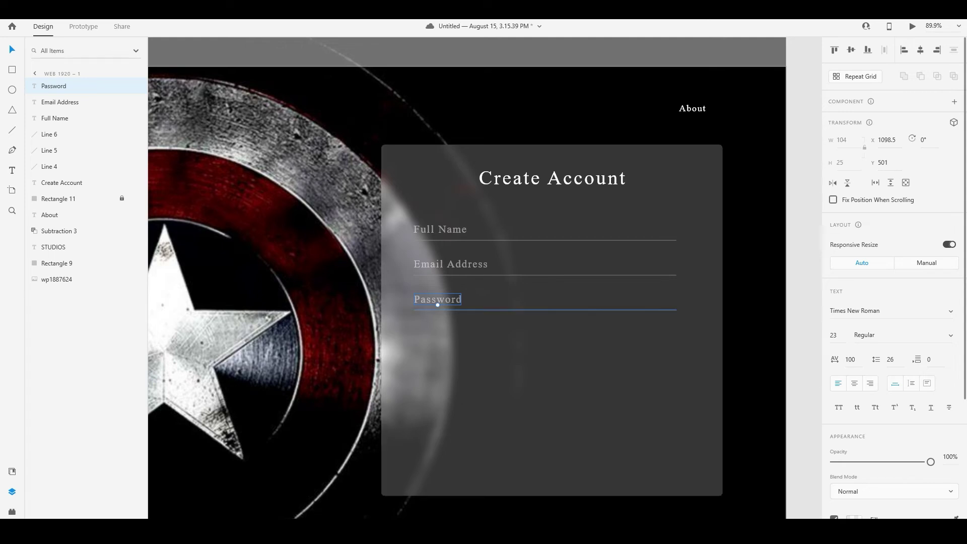
Copy the Password label to the middle of the panel below the last line and change its text to "- OR -".
{"action": "left_click_drag", "start_coordinate": [438, 303], "coordinate": [552, 337]}
{"action": "double_click", "coordinate": [552, 336]}
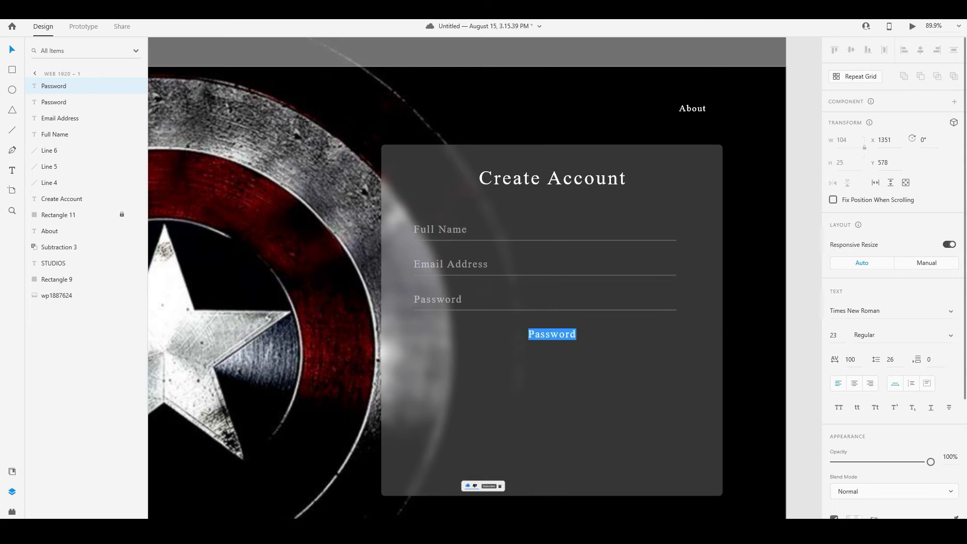
{"action": "key", "text": "BackSpace"}
{"action": "type", "text": "_"}
{"action": "key", "text": "BackSpace"}
{"action": "type", "text": "-"}
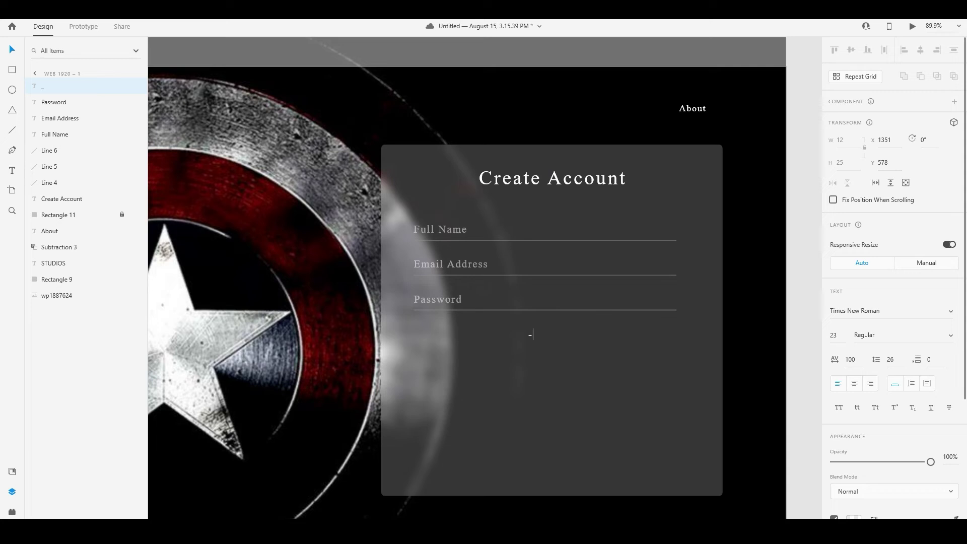
{"action": "type", "text": " OR -"}
{"action": "key", "text": "Escape"}
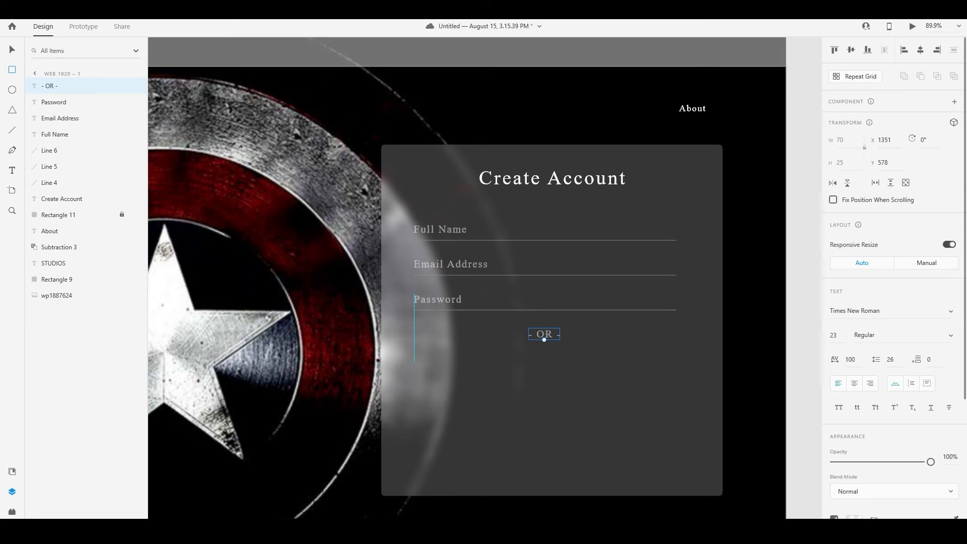
Draw a button rectangle about 276 by 65 px below the Password field's left end, with a corner radius of 8.
{"action": "left_click_drag", "start_coordinate": [414, 360], "coordinate": [539, 389]}
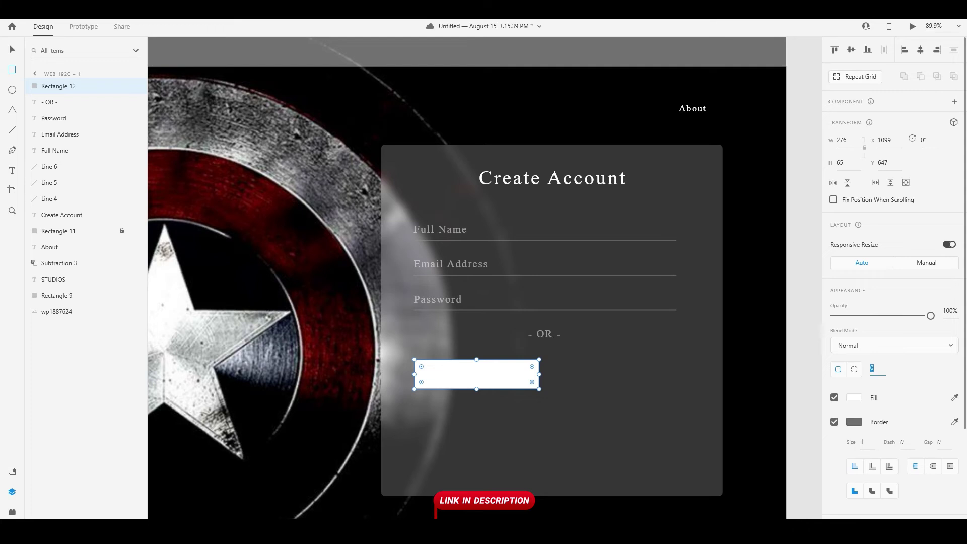
{"action": "type", "text": "8"}
{"action": "key", "text": "Return"}
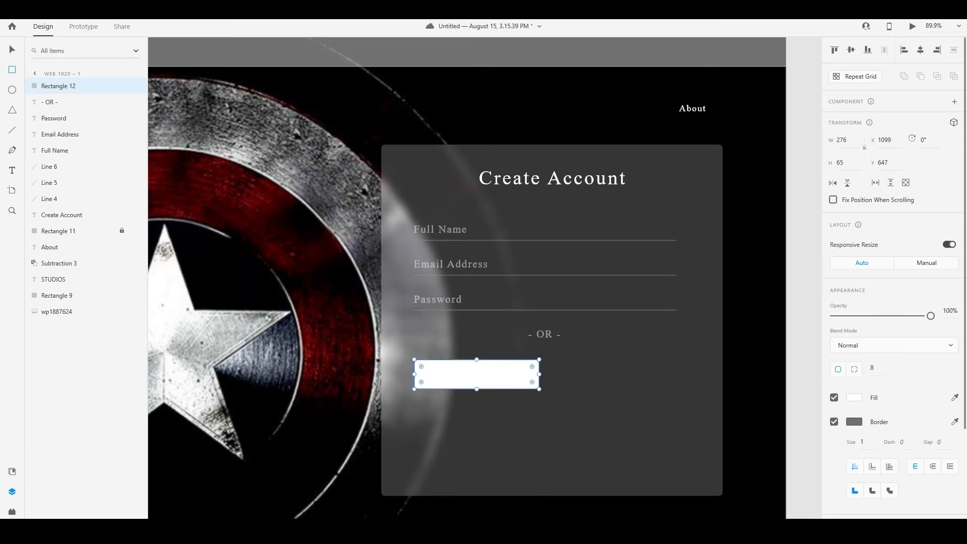
Apply a background blur to the button rectangle with amount 50 and brightness 2.
{"action": "scroll", "coordinate": [895, 280], "scroll_direction": "down", "scroll_amount": 3}
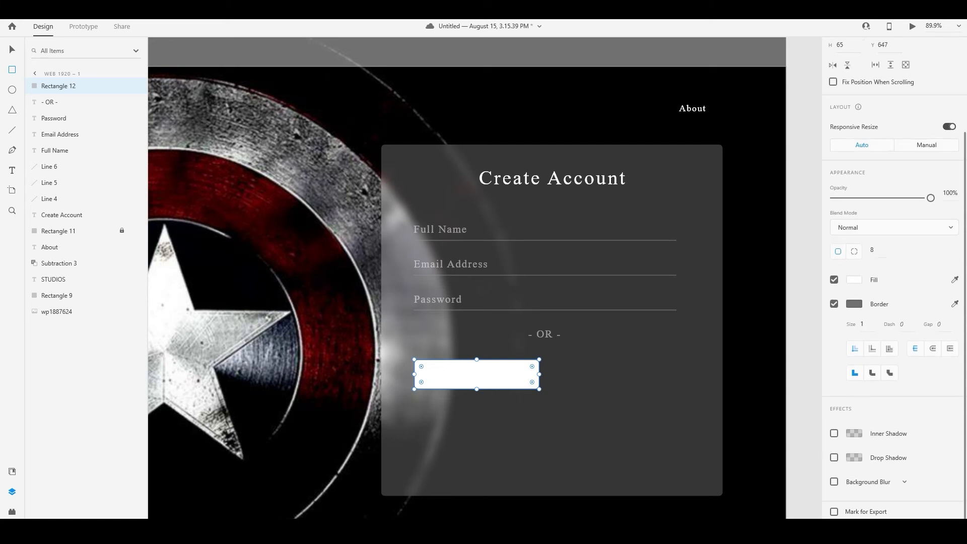
{"action": "left_click", "coordinate": [834, 482]}
{"action": "scroll", "coordinate": [894, 282], "scroll_direction": "down", "scroll_amount": 3}
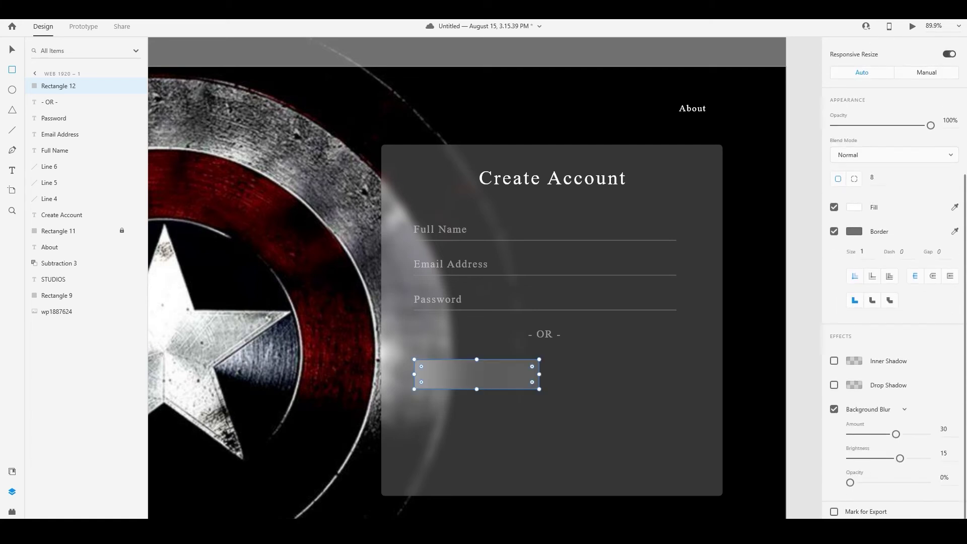
{"action": "left_click_drag", "start_coordinate": [896, 434], "coordinate": [890, 458]}
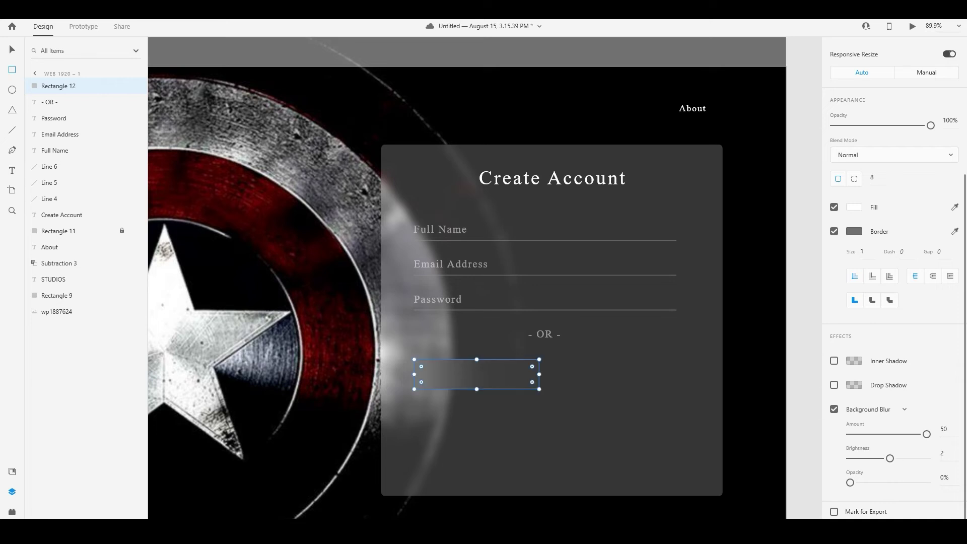
Switch to YouTube to check the Sign Up Page reference video, and return to the design in Adobe XD.
{"action": "key", "text": "t"}
{"action": "left_click", "coordinate": [505, 483]}
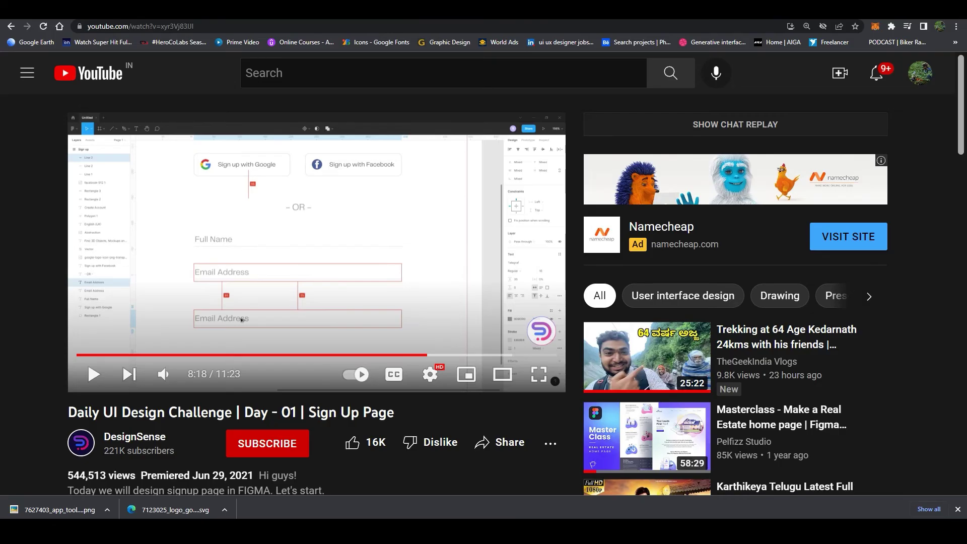
{"action": "key", "text": "alt+Tab"}
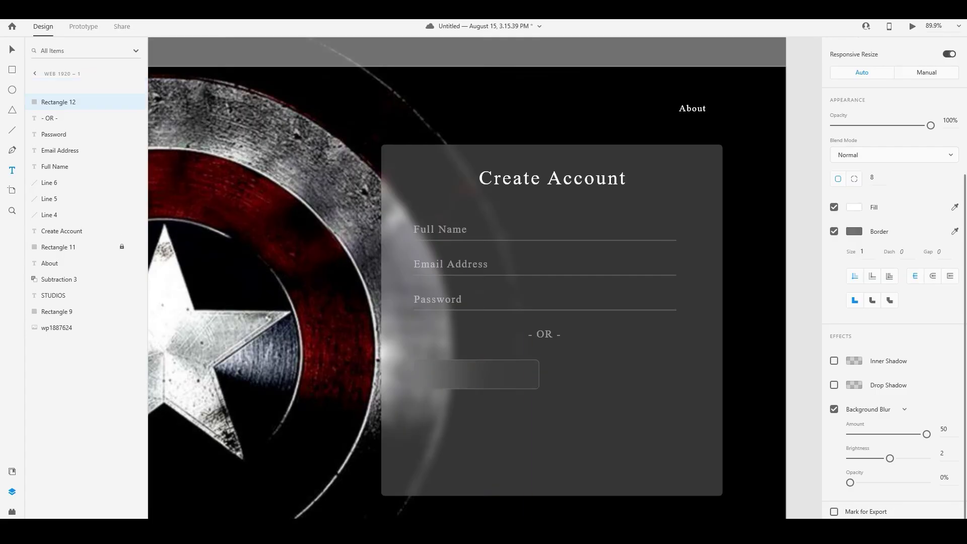
Add the text "Sign up with Google" on the button rectangle below the OR divider.
{"action": "left_click", "coordinate": [446, 378]}
{"action": "type", "text": "S"}
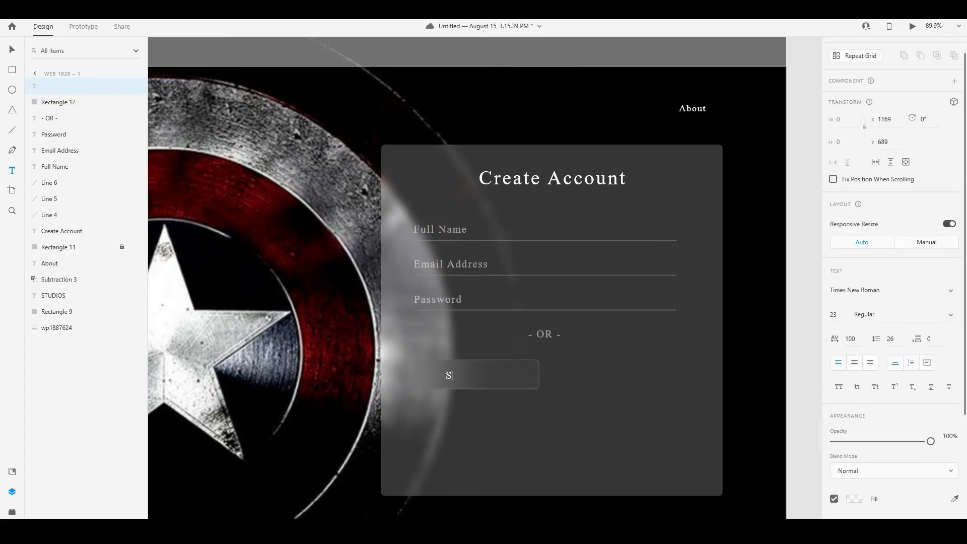
{"action": "type", "text": "ign up with Google"}
{"action": "key", "text": "Escape"}
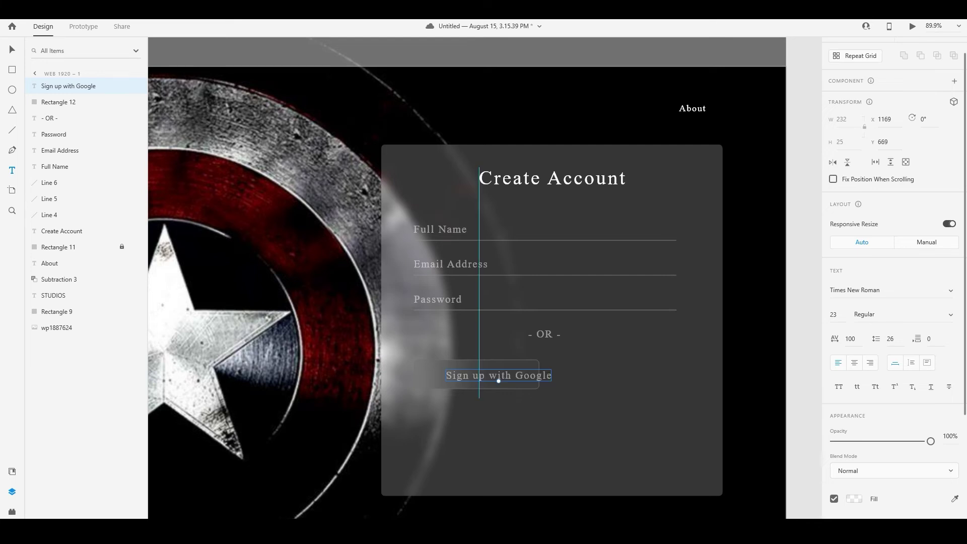
Try font size 15 on the Google sign-up label, and settle on size 18.
{"action": "left_click", "coordinate": [832, 315]}
{"action": "type", "text": "15"}
{"action": "key", "text": "Return"}
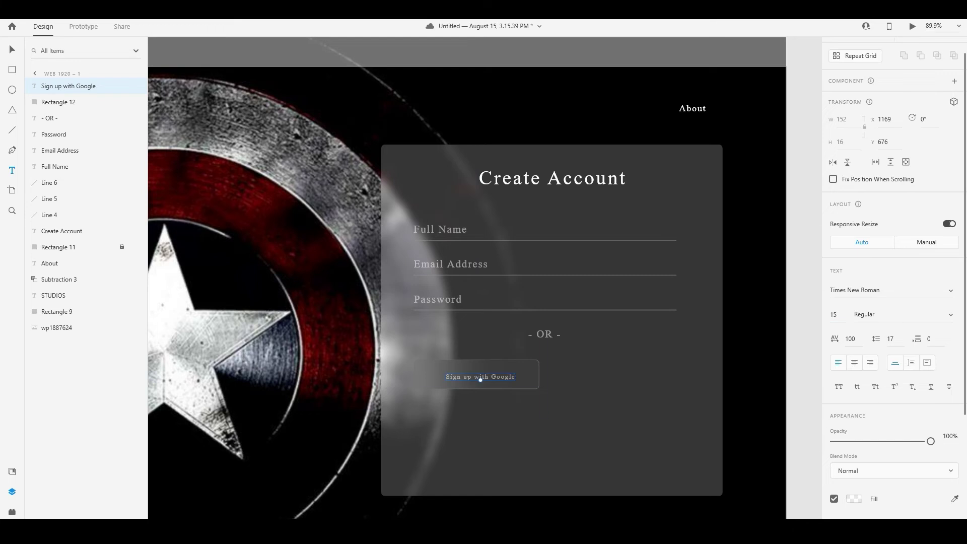
{"action": "left_click", "coordinate": [834, 314]}
{"action": "type", "text": "18"}
{"action": "key", "text": "Return"}
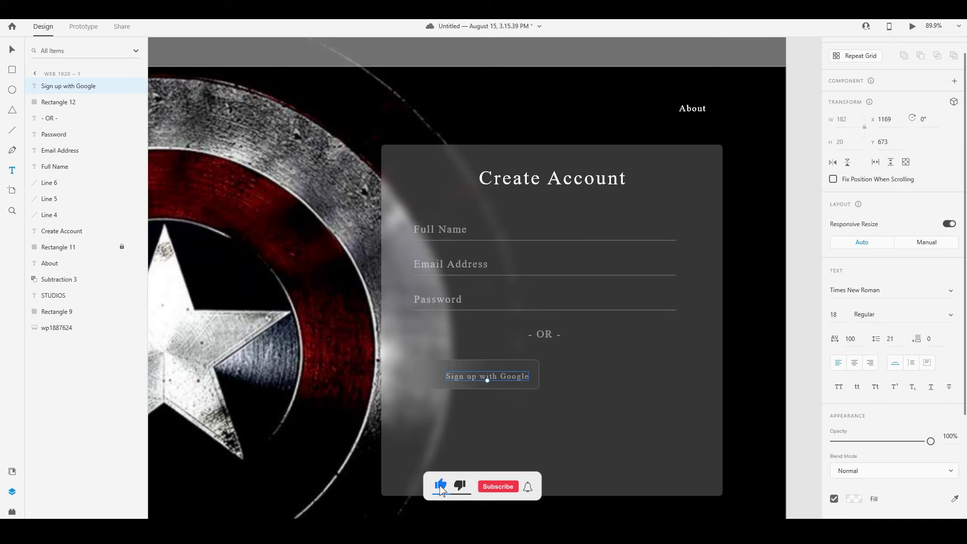
Move the Google sign-up label toward the button's right end and centre it vertically within the button rectangle.
{"action": "key", "text": "v"}
{"action": "left_click_drag", "start_coordinate": [487, 376], "coordinate": [487, 370]}
{"action": "key", "text": "shift+Right"}
{"action": "key", "text": "shift+Down"}
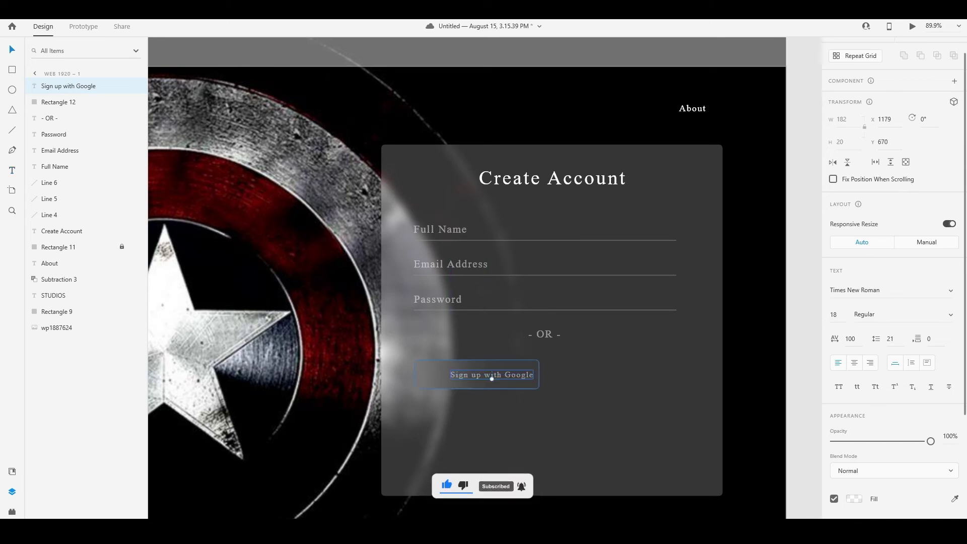
{"action": "left_click", "coordinate": [437, 375], "text": "shift"}
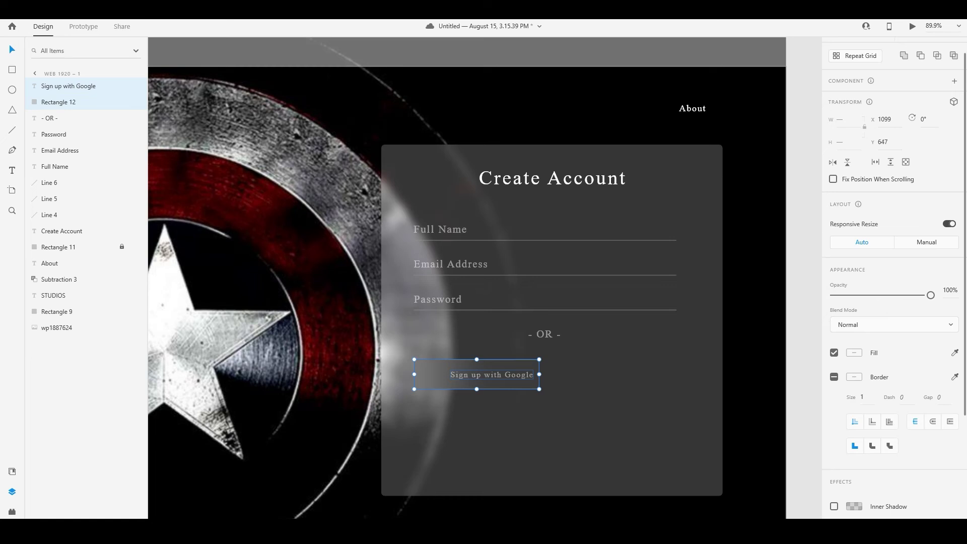
{"action": "scroll", "coordinate": [894, 277], "scroll_direction": "up", "scroll_amount": 1}
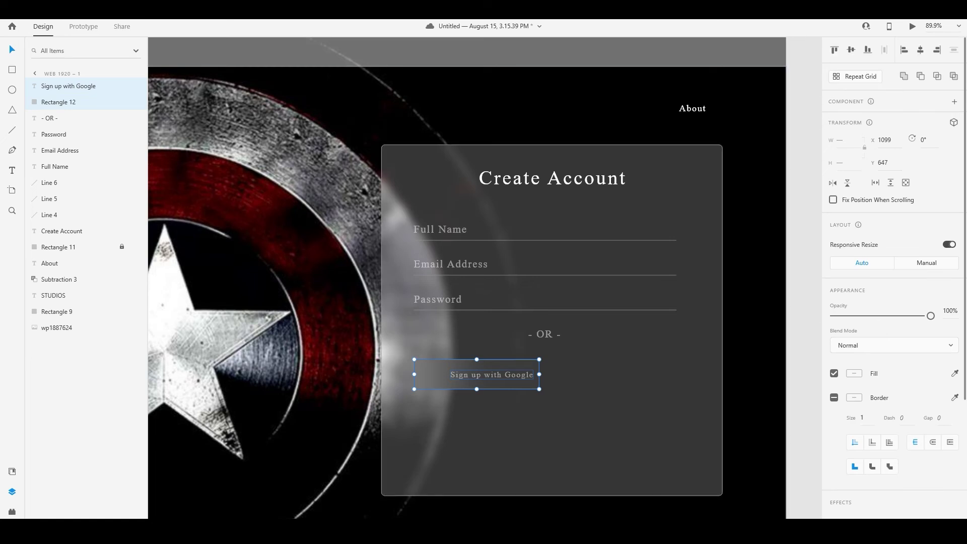
{"action": "left_click", "coordinate": [587, 418]}
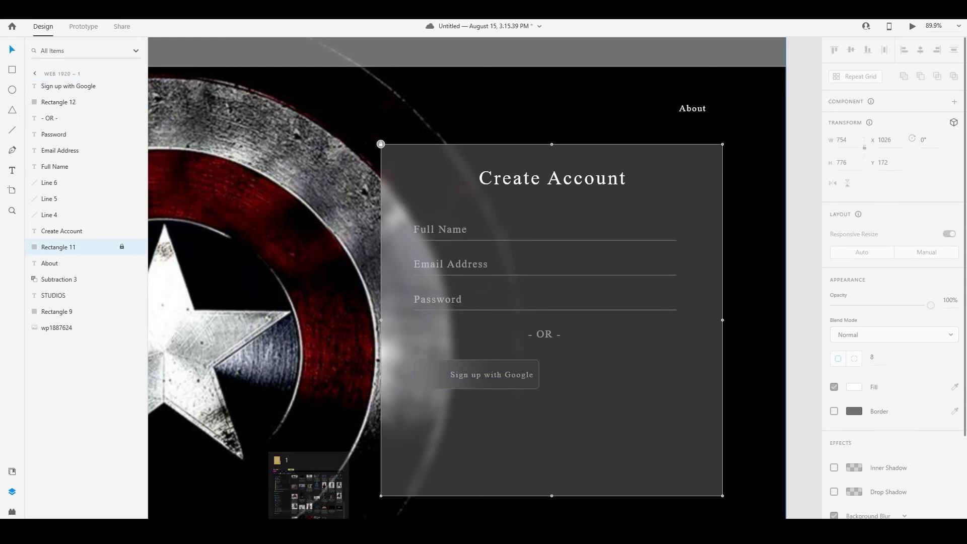
Save the document and copy the Google and Facebook icons from the finished design's sign-up buttons to the pasteboard above the Web 1920 – 1 artboard.
{"action": "key", "text": "alt"}
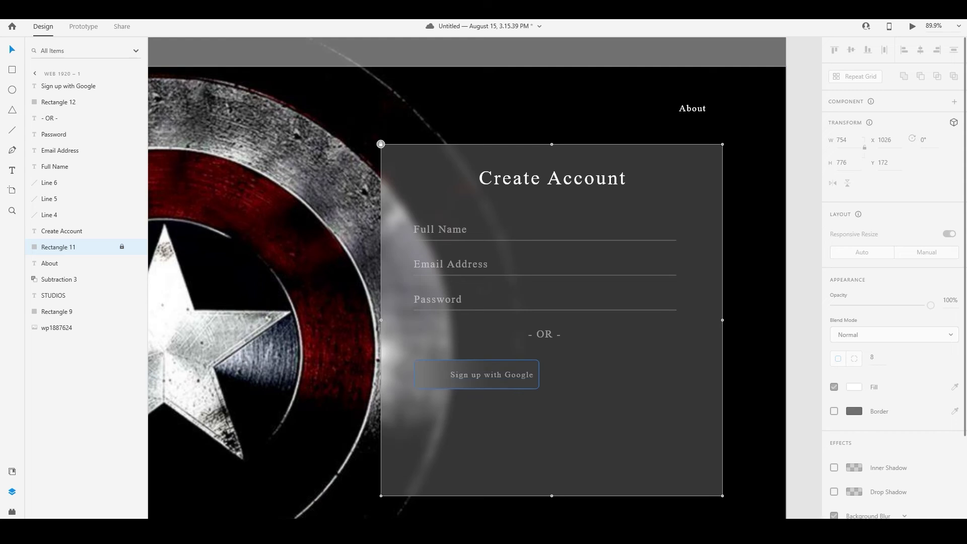
{"action": "scroll", "coordinate": [520, 407], "scroll_direction": "down", "scroll_amount": 10}
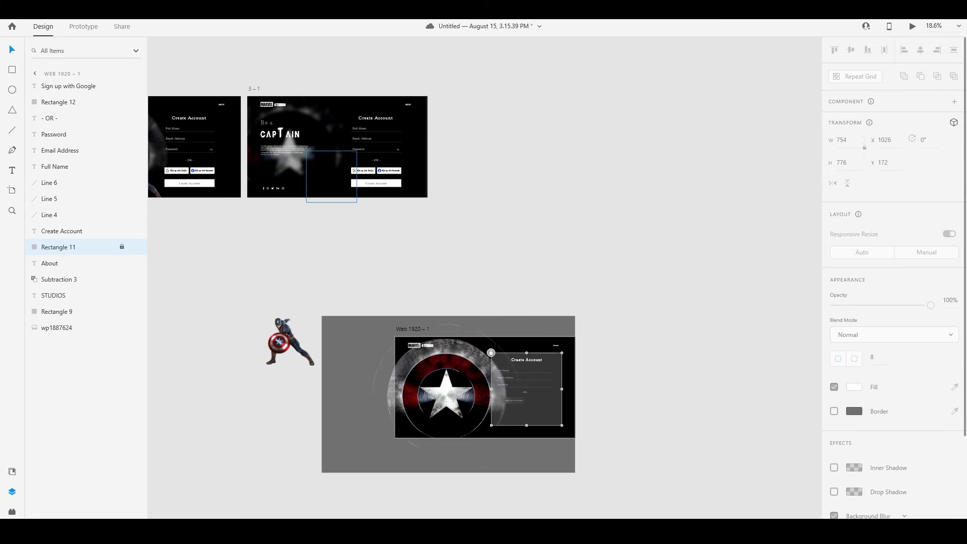
{"action": "scroll", "coordinate": [354, 171], "scroll_direction": "up", "scroll_amount": 8}
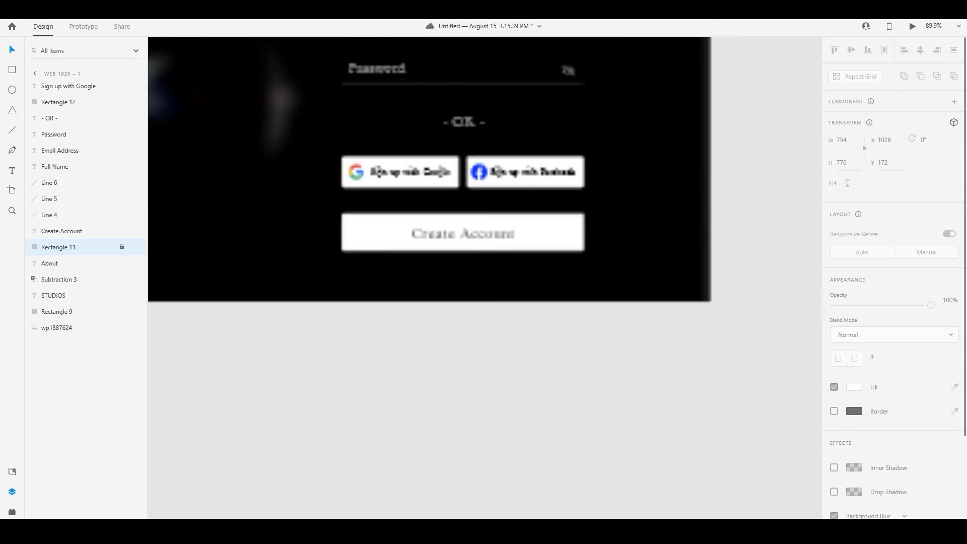
{"action": "key", "text": "ctrl+s"}
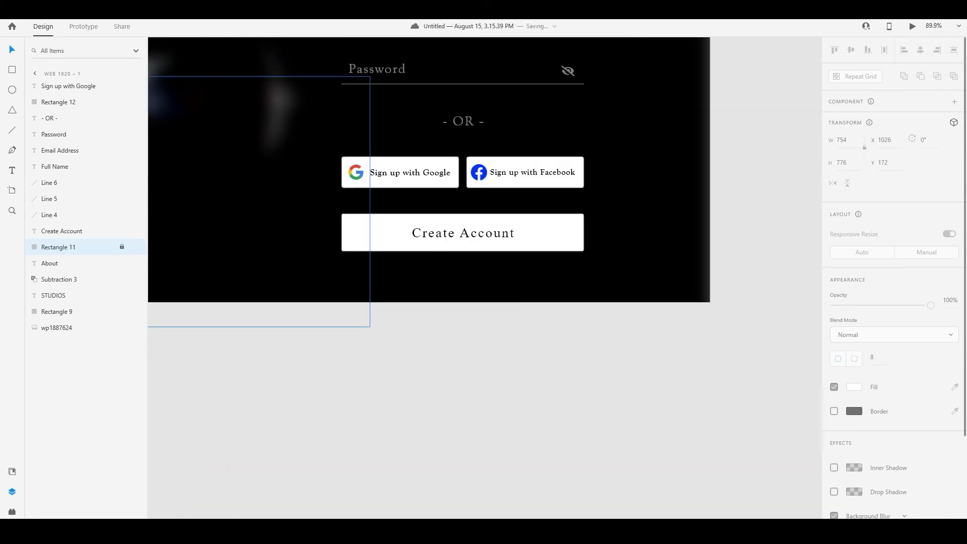
{"action": "left_click", "coordinate": [356, 173]}
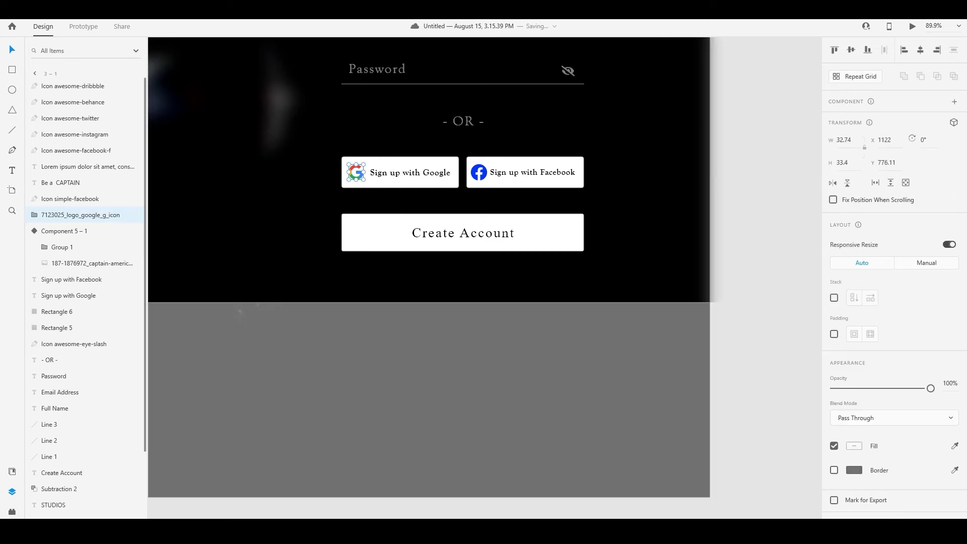
{"action": "left_click", "coordinate": [478, 172], "text": "shift"}
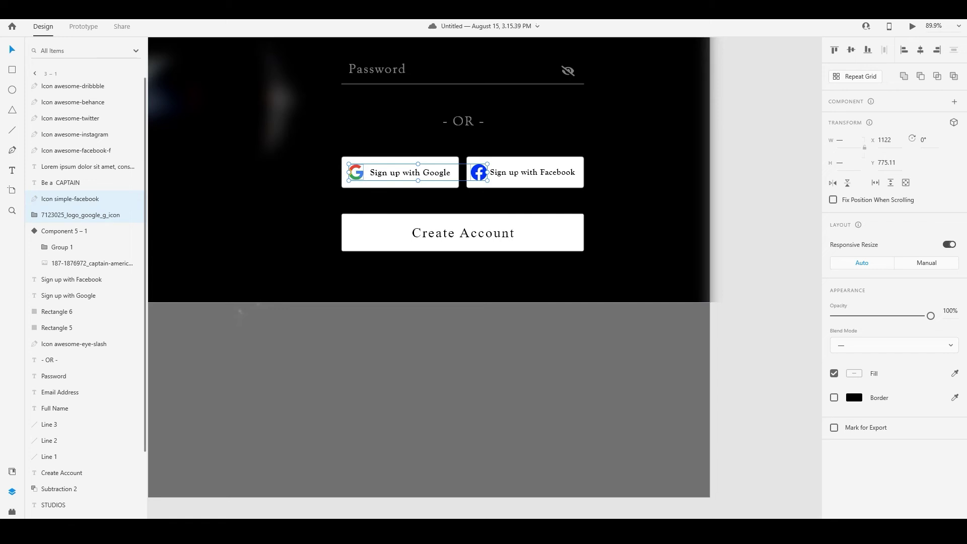
{"action": "scroll", "coordinate": [429, 267], "scroll_direction": "down", "scroll_amount": 3}
{"action": "scroll", "coordinate": [330, 225], "scroll_direction": "up", "scroll_amount": 3}
{"action": "scroll", "coordinate": [330, 226], "scroll_direction": "down", "scroll_amount": 5}
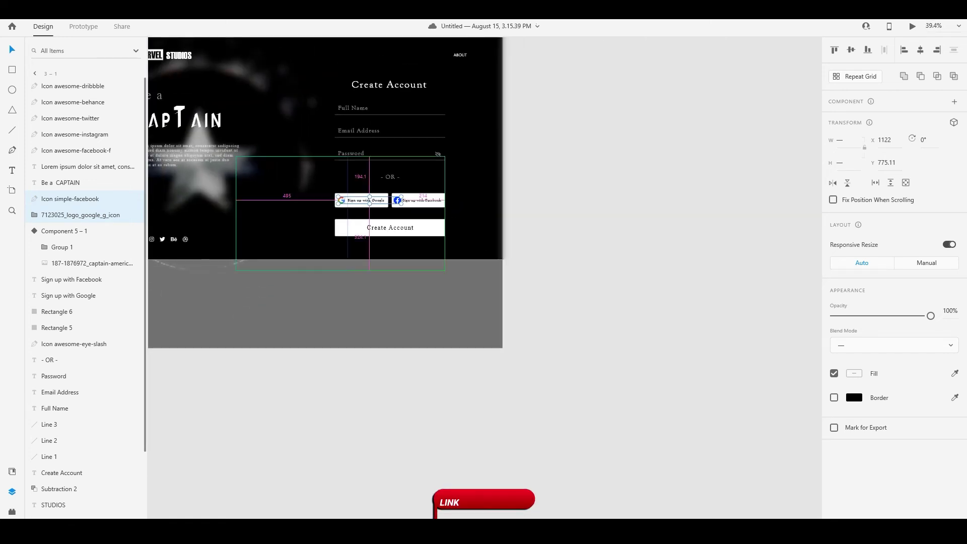
{"action": "scroll", "coordinate": [328, 223], "scroll_direction": "down", "scroll_amount": 3, "text": "ctrl"}
{"action": "left_click_drag", "start_coordinate": [367, 209], "coordinate": [530, 414], "text": "alt"}
{"action": "scroll", "coordinate": [530, 403], "scroll_direction": "down", "scroll_amount": 3}
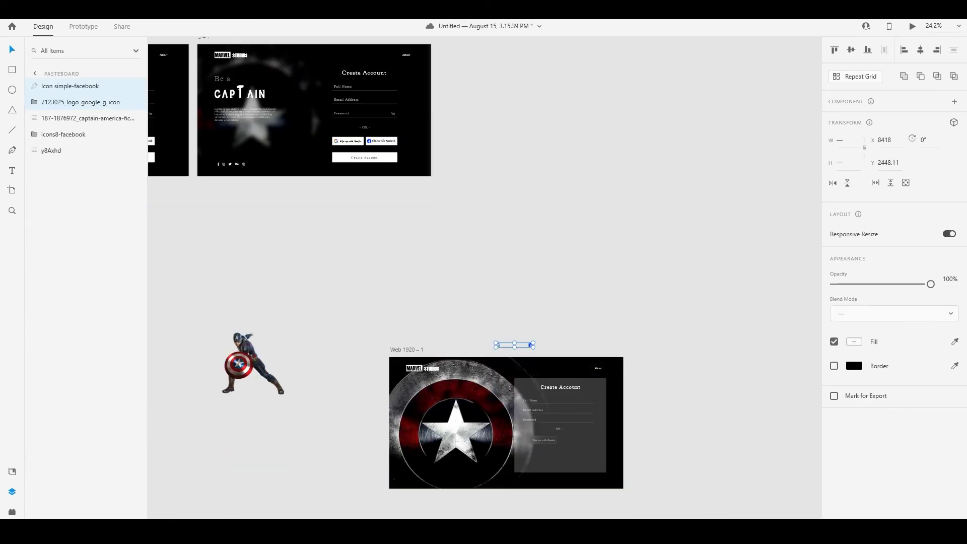
{"action": "scroll", "coordinate": [563, 443], "scroll_direction": "up", "scroll_amount": 5, "text": "ctrl"}
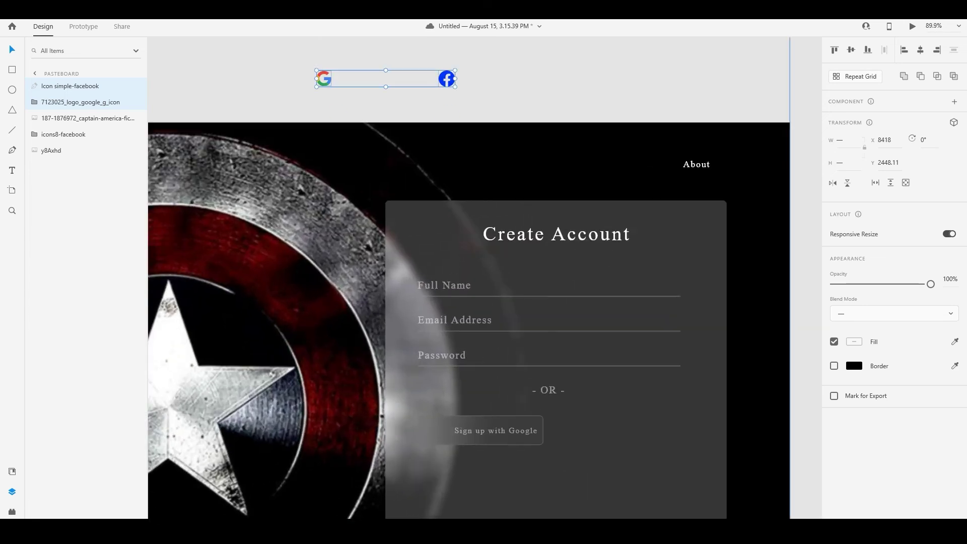
Place the copied Google icon in the button ahead of its label and align icon and label to their vertical middle.
{"action": "key", "text": "Escape"}
{"action": "left_click_drag", "start_coordinate": [324, 78], "coordinate": [437, 429]}
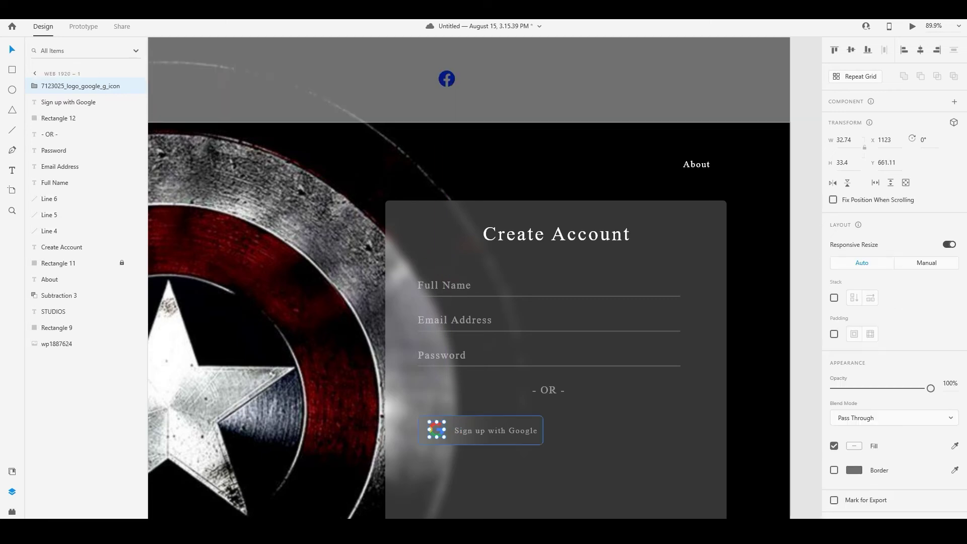
{"action": "left_click", "coordinate": [496, 430], "text": "shift"}
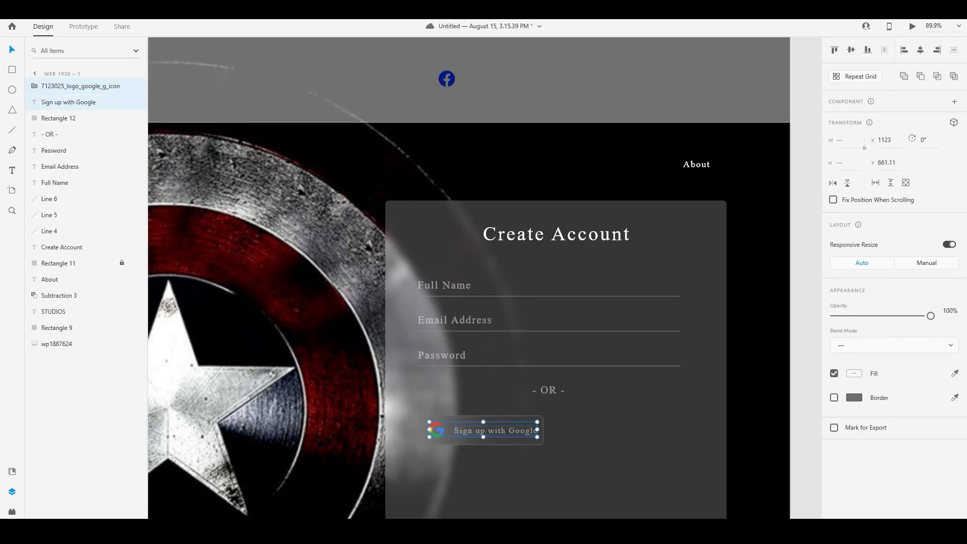
{"action": "key", "text": "shift+m"}
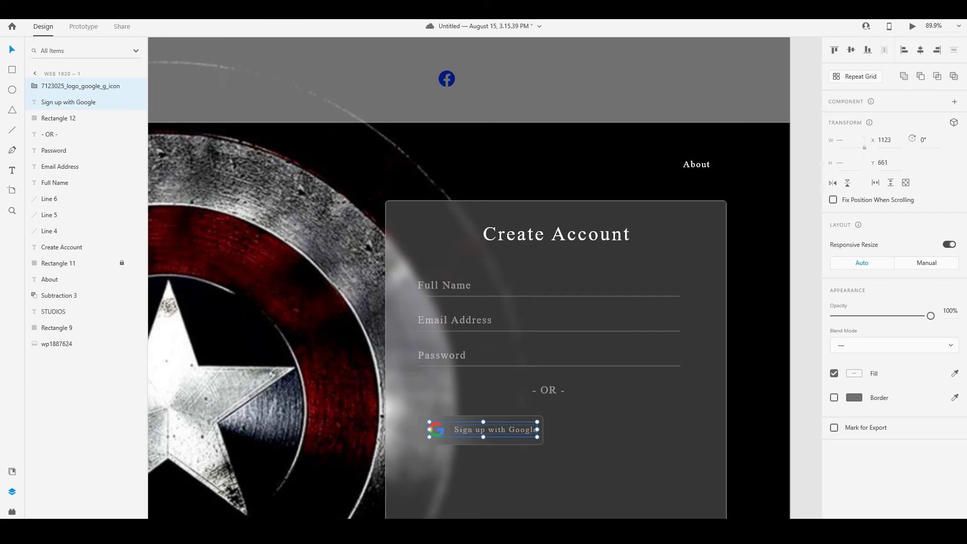
Align the Google icon and the label in turn to the vertical middle of the button rectangle.
{"action": "scroll", "coordinate": [307, 373], "scroll_direction": "down", "scroll_amount": 2}
{"action": "scroll", "coordinate": [439, 458], "scroll_direction": "up", "scroll_amount": 5}
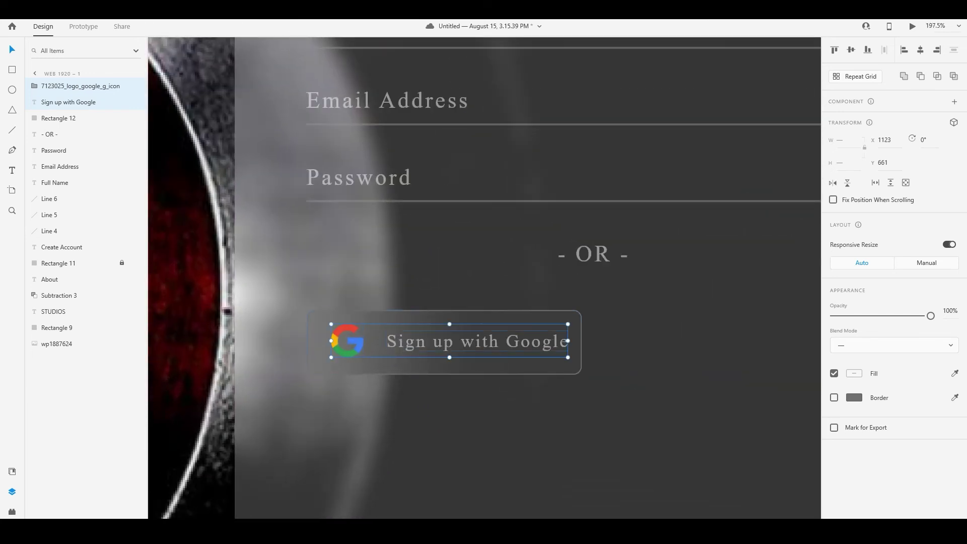
{"action": "left_click", "coordinate": [443, 366]}
{"action": "left_click", "coordinate": [348, 342]}
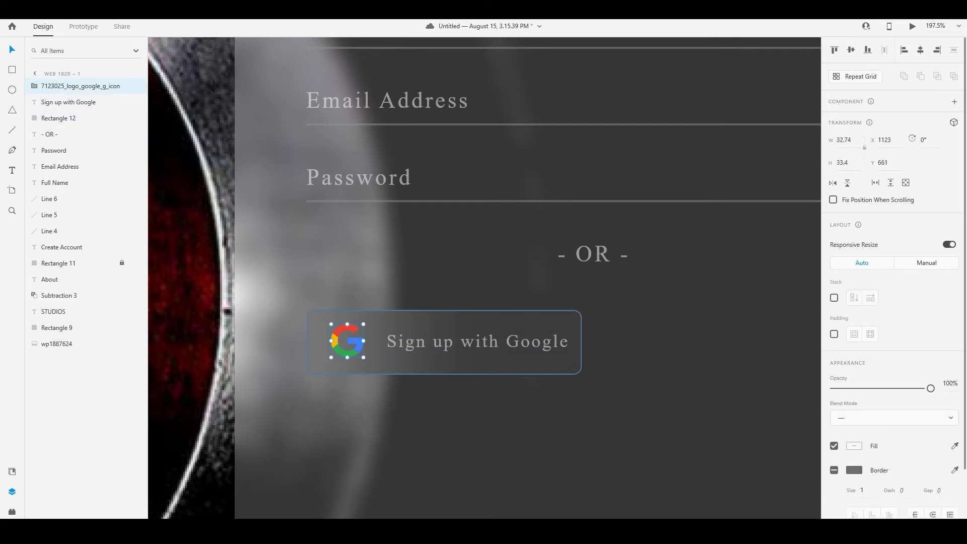
{"action": "left_click", "coordinate": [433, 364], "text": "shift"}
{"action": "key", "text": "shift+m"}
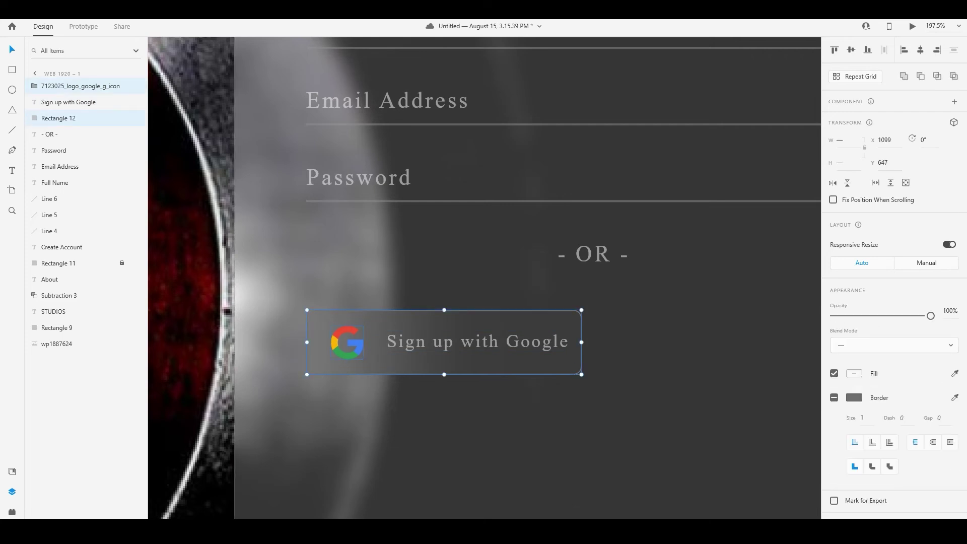
{"action": "left_click", "coordinate": [478, 342]}
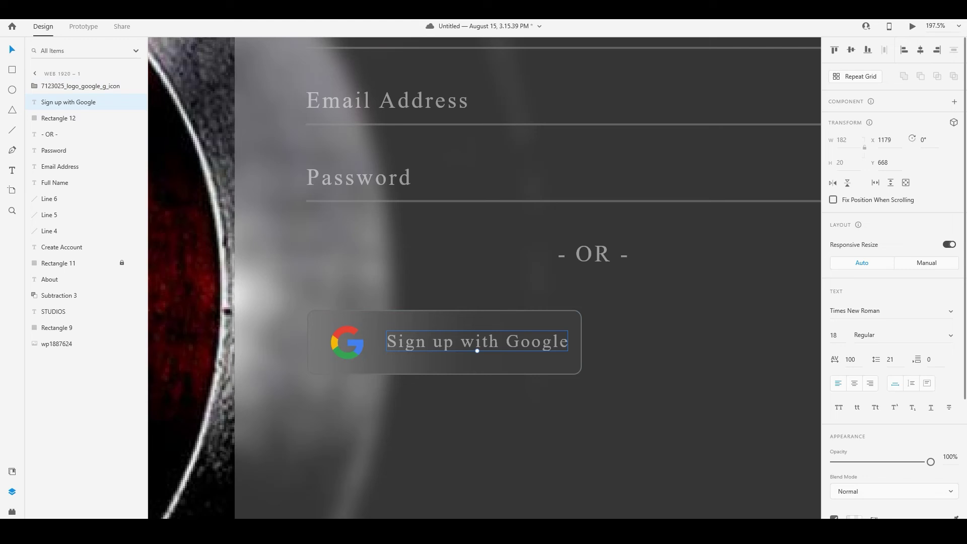
{"action": "left_click", "coordinate": [469, 364], "text": "shift"}
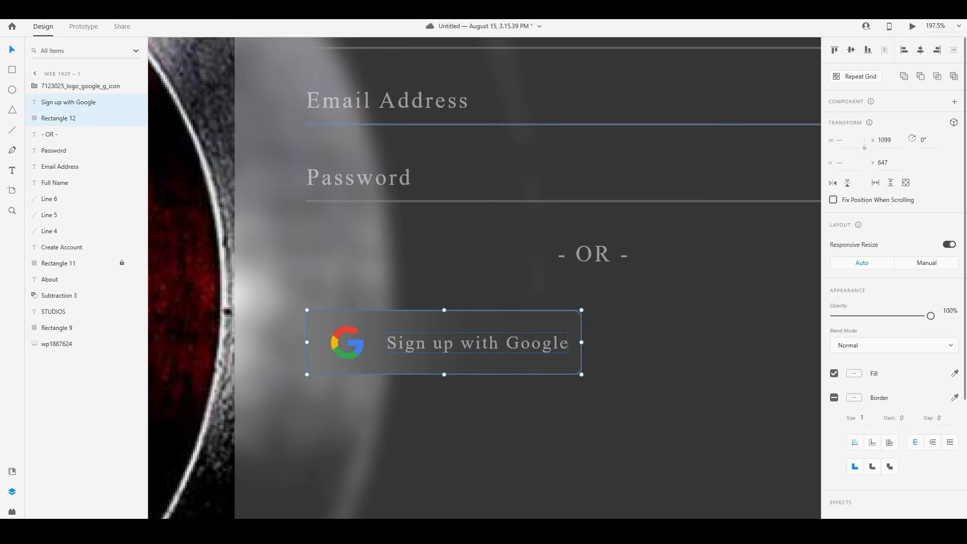
Duplicate the complete Google button beside the original, with its right edge at the end of the input lines.
{"action": "scroll", "coordinate": [254, 348], "scroll_direction": "down", "scroll_amount": 1}
{"action": "scroll", "coordinate": [254, 349], "scroll_direction": "down", "scroll_amount": 3}
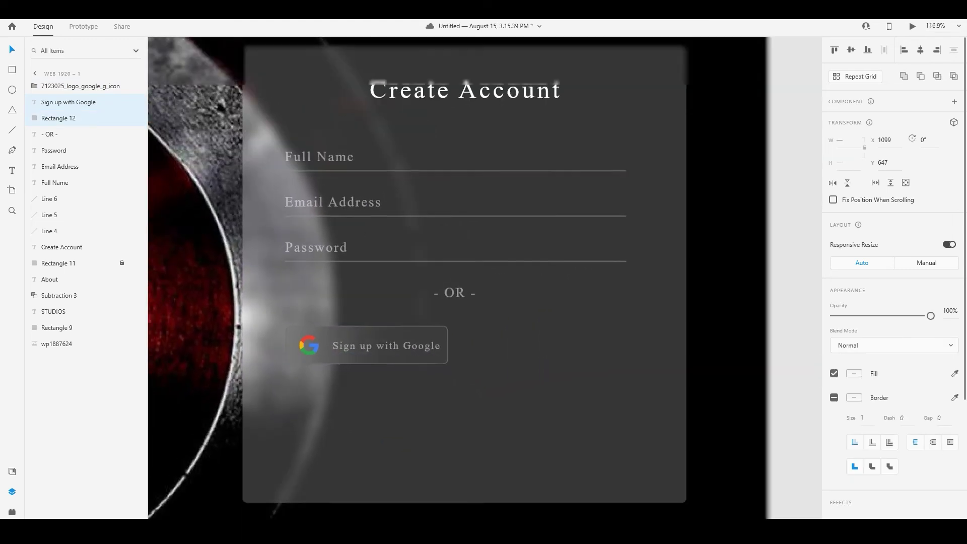
{"action": "left_click", "coordinate": [384, 347]}
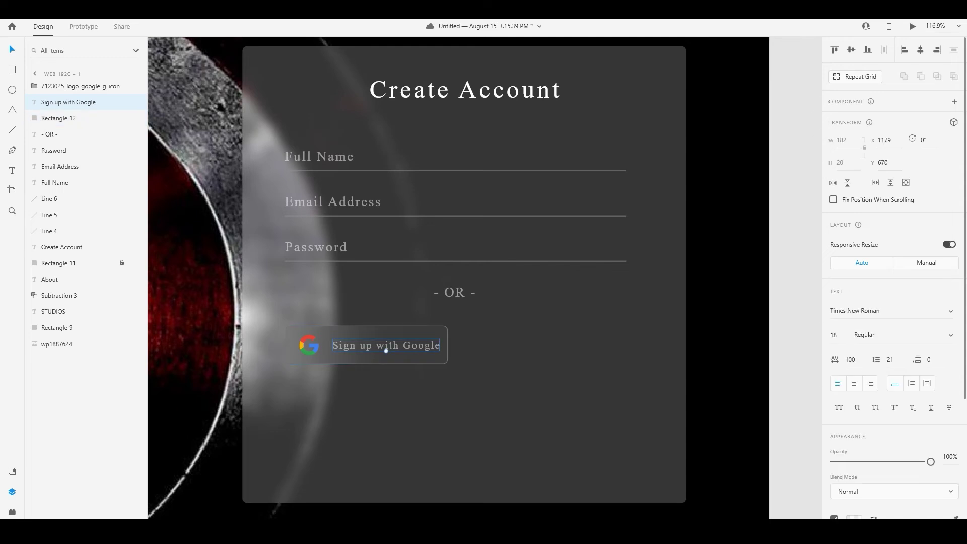
{"action": "left_click", "coordinate": [385, 358], "text": "shift"}
{"action": "left_click", "coordinate": [309, 345], "text": "shift"}
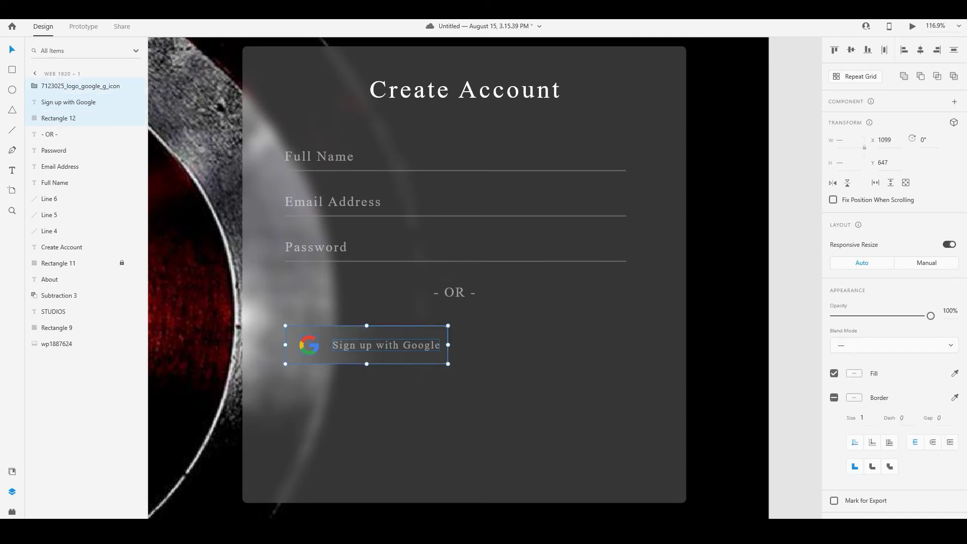
{"action": "key", "text": "alt"}
{"action": "left_click_drag", "start_coordinate": [373, 345], "coordinate": [552, 346]}
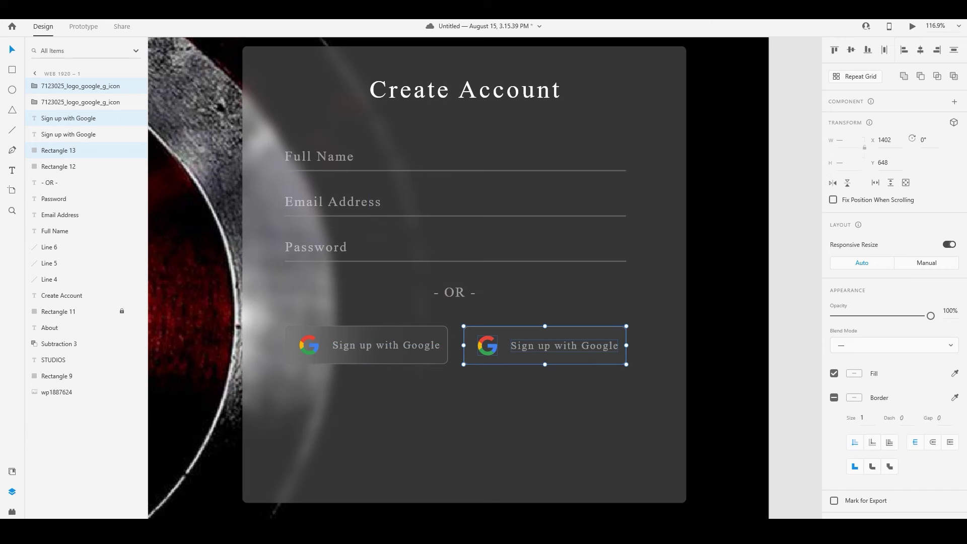
Change the duplicated button's label to "Sign up with Facebook".
{"action": "double_click", "coordinate": [558, 346]}
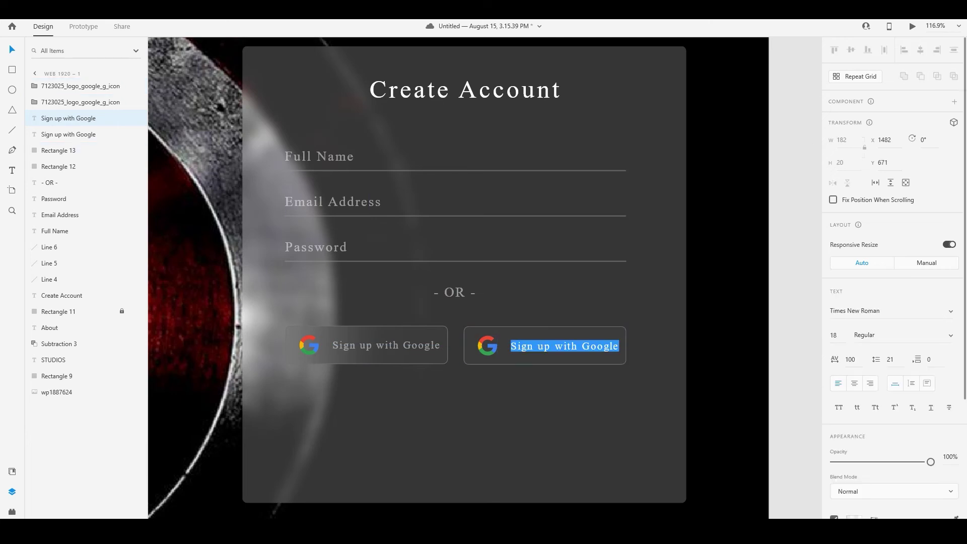
{"action": "left_click_drag", "start_coordinate": [616, 346], "coordinate": [582, 346]}
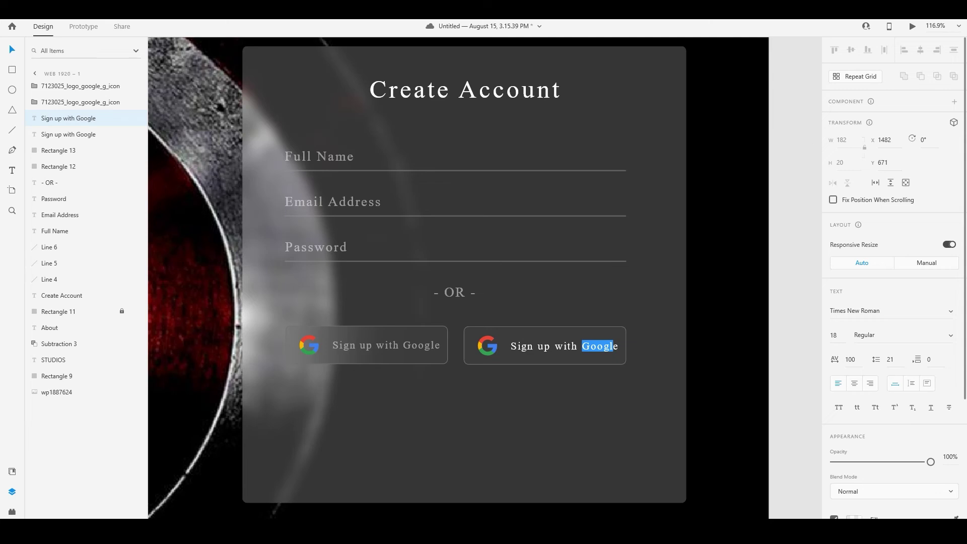
{"action": "key", "text": "BackSpace"}
{"action": "key", "text": "BackSpace"}
{"action": "type", "text": "Fac"}
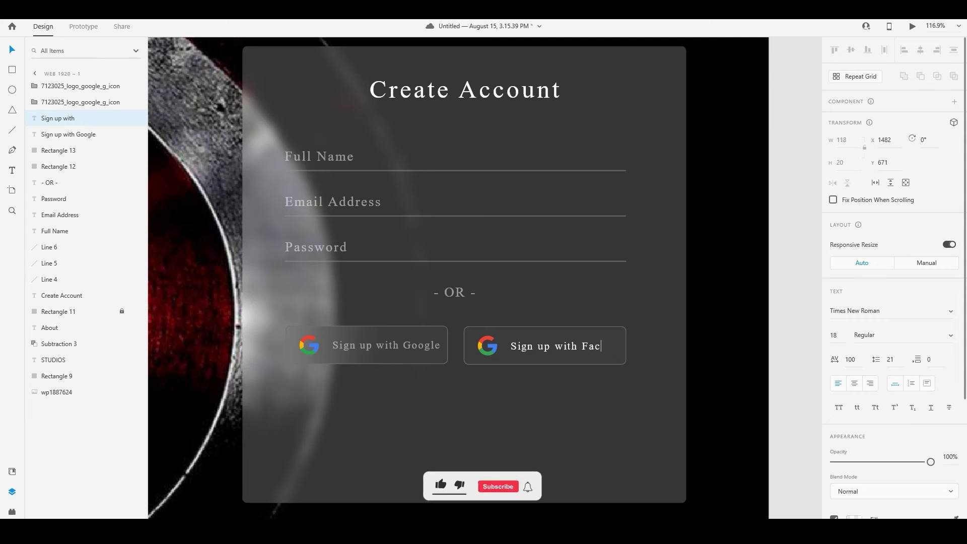
{"action": "type", "text": "ebook"}
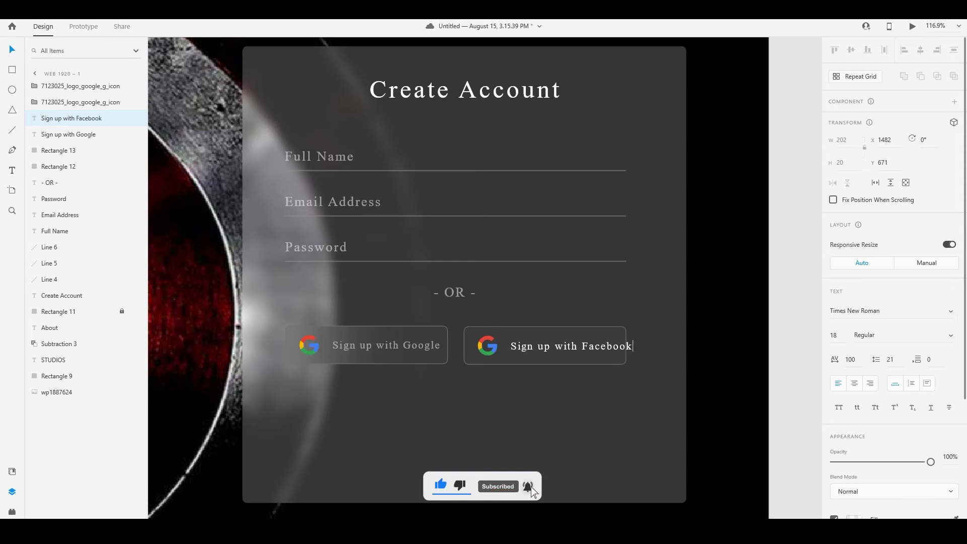
{"action": "key", "text": "Escape"}
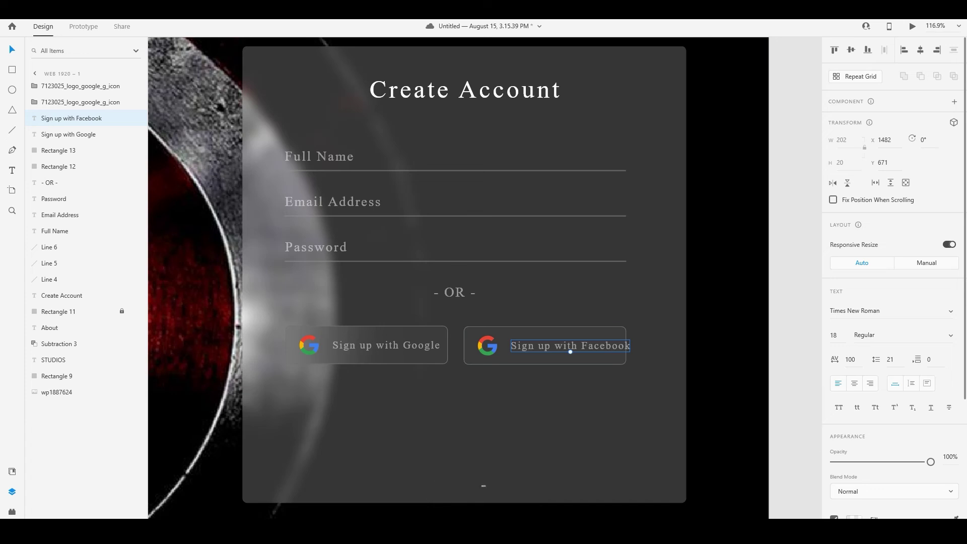
Set the font size of the Facebook sign-up label to 15.
{"action": "key", "text": "Return"}
{"action": "type", "text": "15"}
{"action": "key", "text": "Return"}
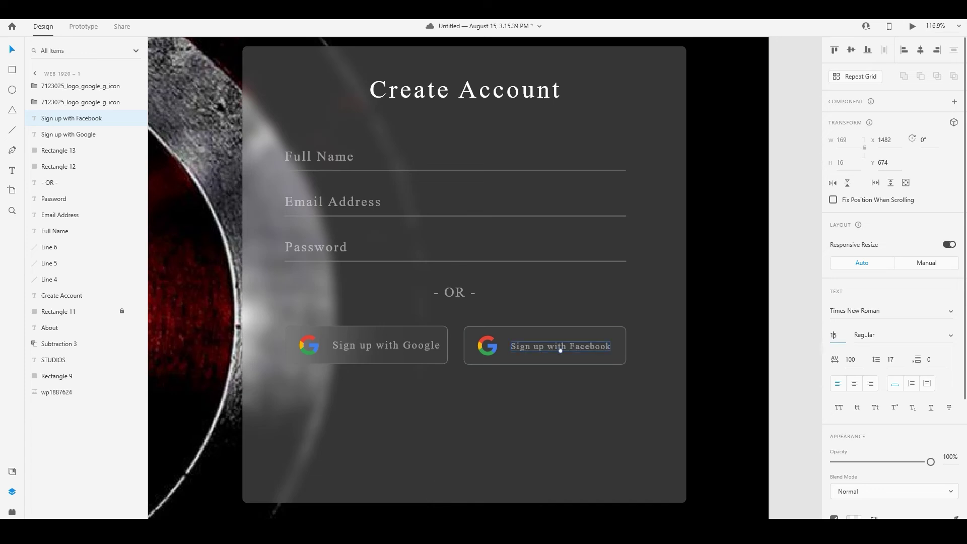
Set the Facebook sign-up label's font size to 17 and nudge it 5 px left to X 1477.
{"action": "key", "text": "Delete"}
{"action": "type", "text": "7"}
{"action": "key", "text": "Return"}
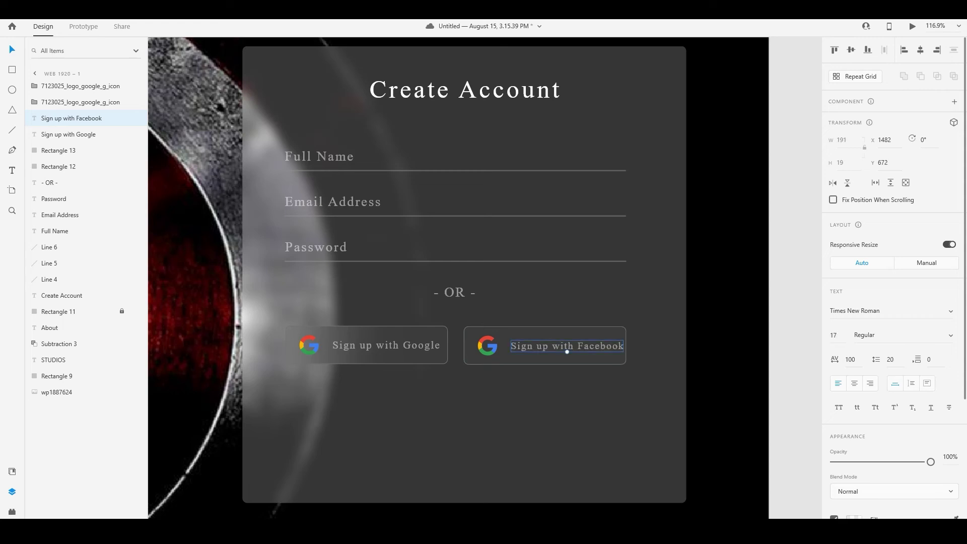
{"action": "key", "text": "Left"}
{"action": "key", "text": "Left"}
{"action": "key", "text": "Left"}
{"action": "key", "text": "Left"}
{"action": "key", "text": "Left"}
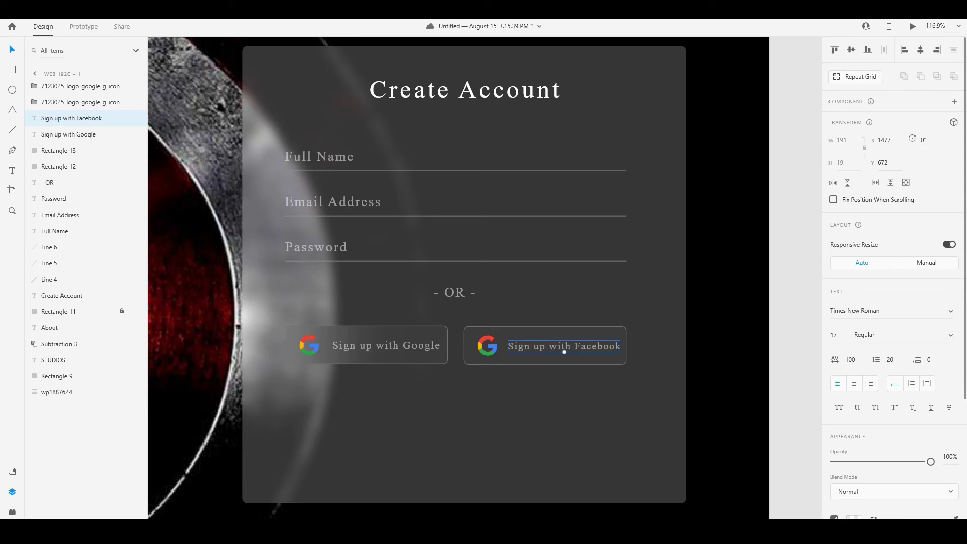
Move the blue Facebook icon from the top of the page onto the duplicated Google icon in the Facebook button.
{"action": "left_click", "coordinate": [488, 346]}
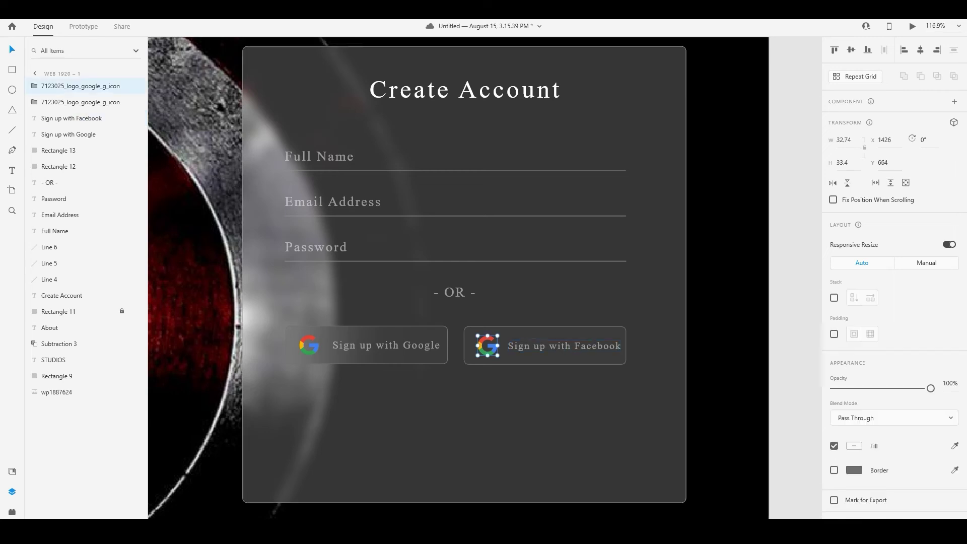
{"action": "scroll", "coordinate": [458, 278], "scroll_direction": "up", "scroll_amount": 10}
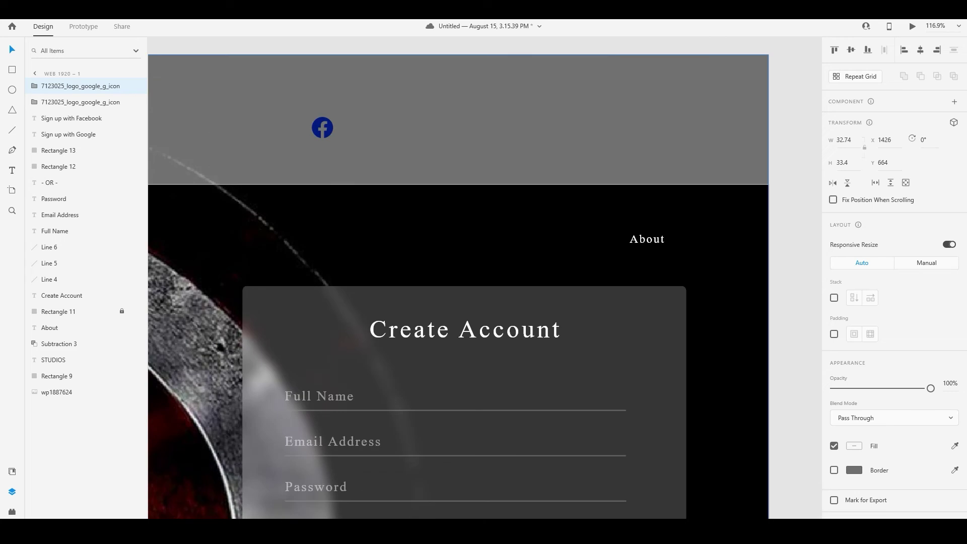
{"action": "left_click", "coordinate": [322, 127]}
{"action": "left_click_drag", "start_coordinate": [323, 127], "coordinate": [494, 430]}
{"action": "key", "text": "Up"}
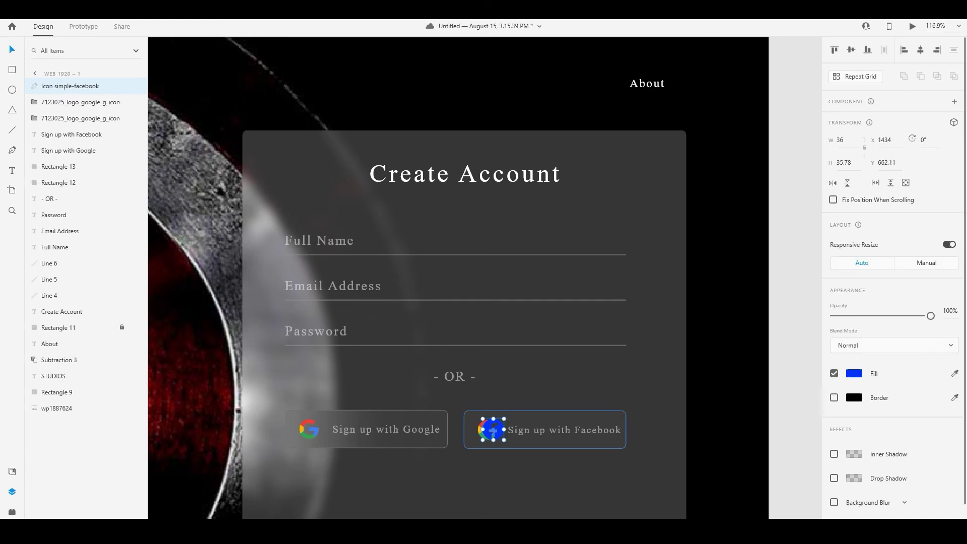
Delete the Google icon from the Facebook button and shift the Facebook icon left to X 1429.
{"action": "left_click_drag", "start_coordinate": [481, 430], "coordinate": [487, 429]}
{"action": "key", "text": "ctrl+z"}
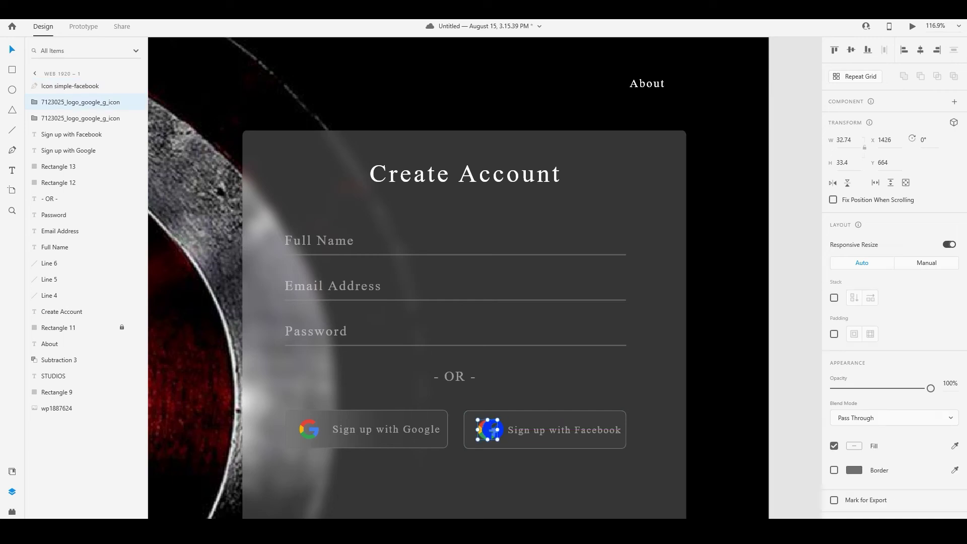
{"action": "key", "text": "Delete"}
{"action": "left_click", "coordinate": [493, 430]}
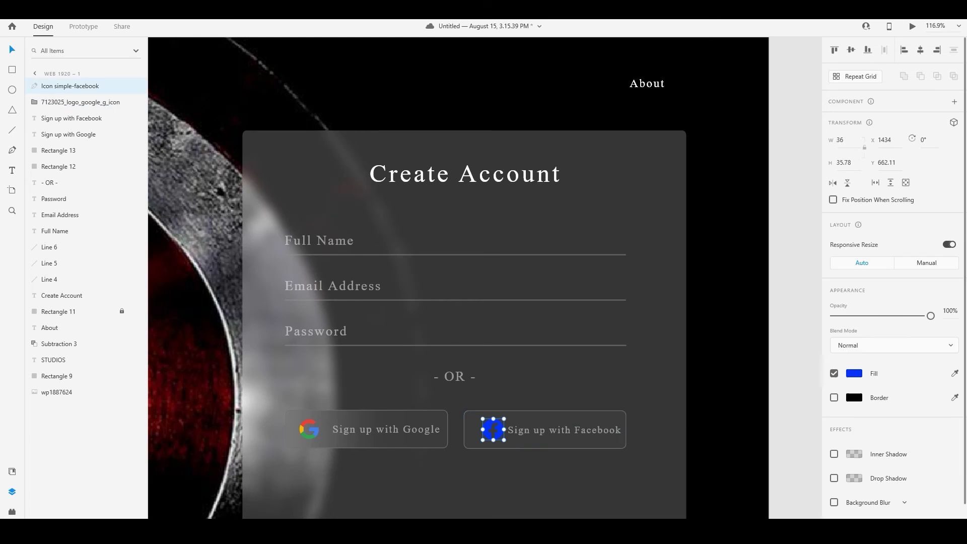
{"action": "left_click_drag", "start_coordinate": [493, 429], "coordinate": [490, 429]}
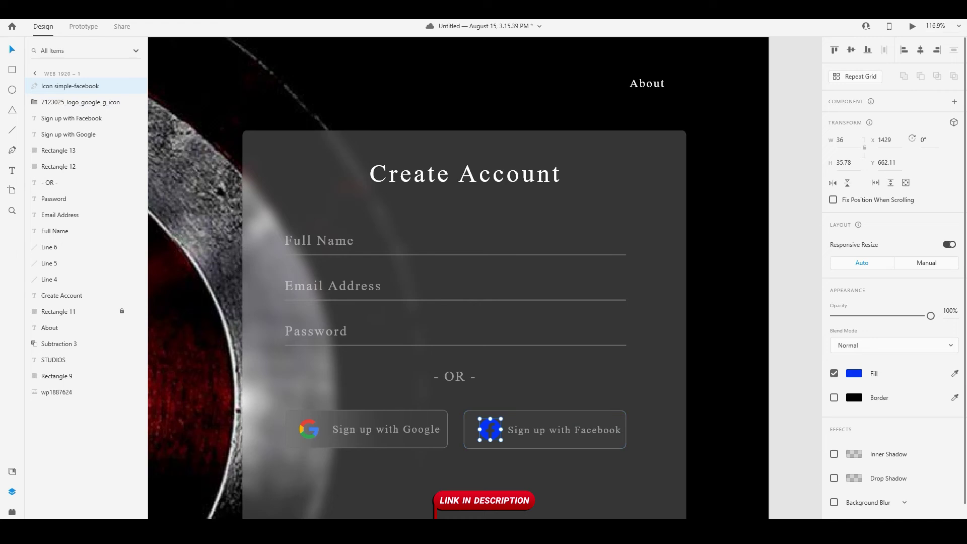
Change the Facebook icon's fill colour to white (#FFFFFF).
{"action": "left_click", "coordinate": [855, 373]}
{"action": "left_click", "coordinate": [703, 314]}
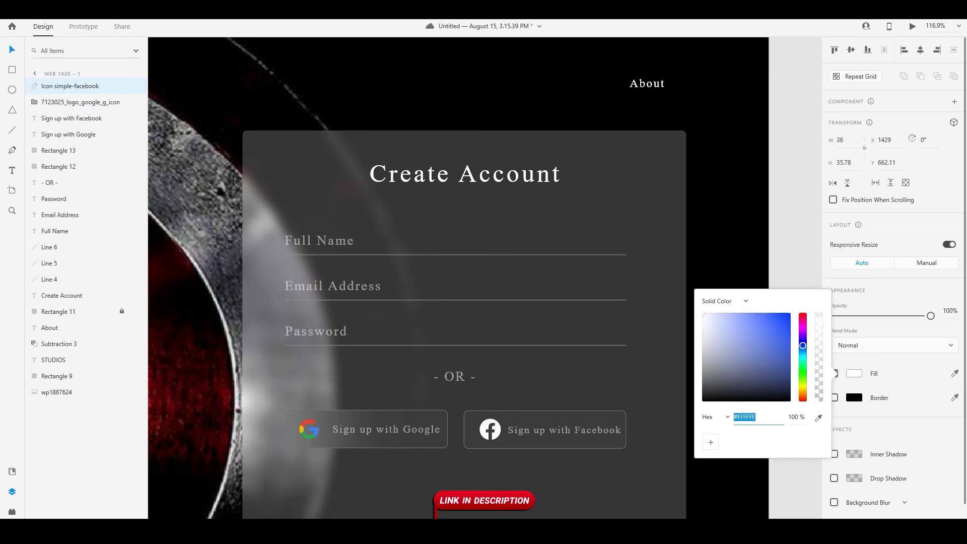
{"action": "key", "text": "Escape"}
{"action": "key", "text": "Escape"}
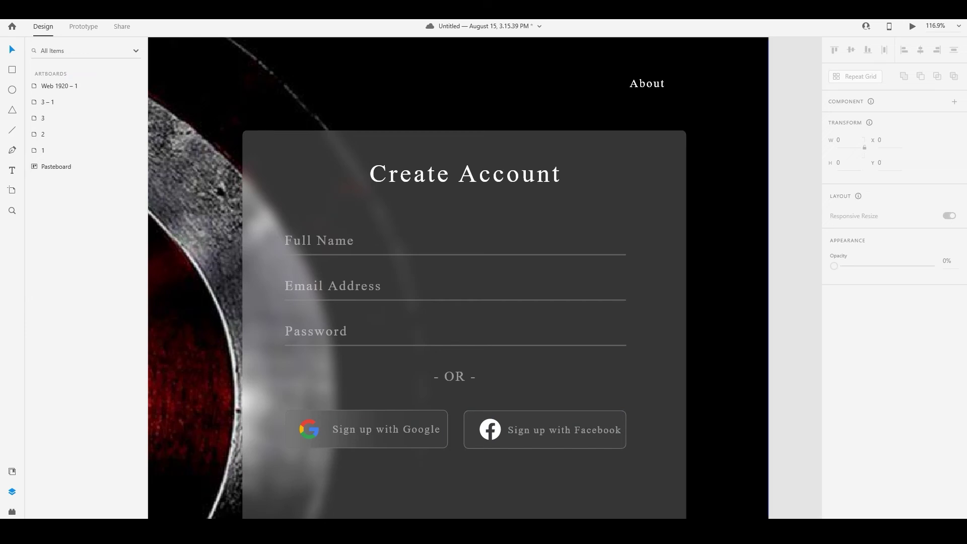
Draw a white rectangle about 579 by 67 px near the form's lower edge, as wide as the input lines, with corner radius 8.
{"action": "scroll", "coordinate": [721, 372], "scroll_direction": "down", "scroll_amount": 1}
{"action": "scroll", "coordinate": [723, 372], "scroll_direction": "down", "scroll_amount": 2}
{"action": "scroll", "coordinate": [723, 372], "scroll_direction": "down", "scroll_amount": 1}
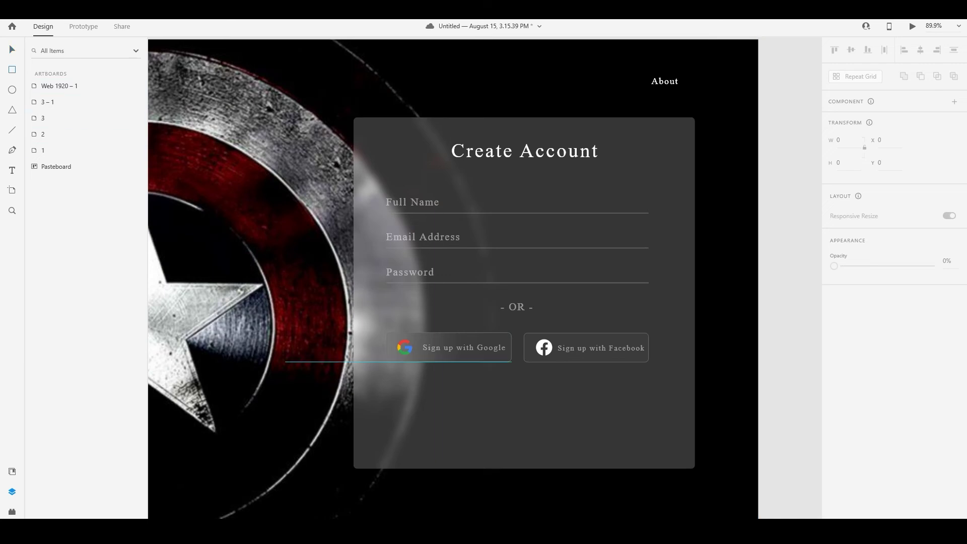
{"action": "key", "text": "r"}
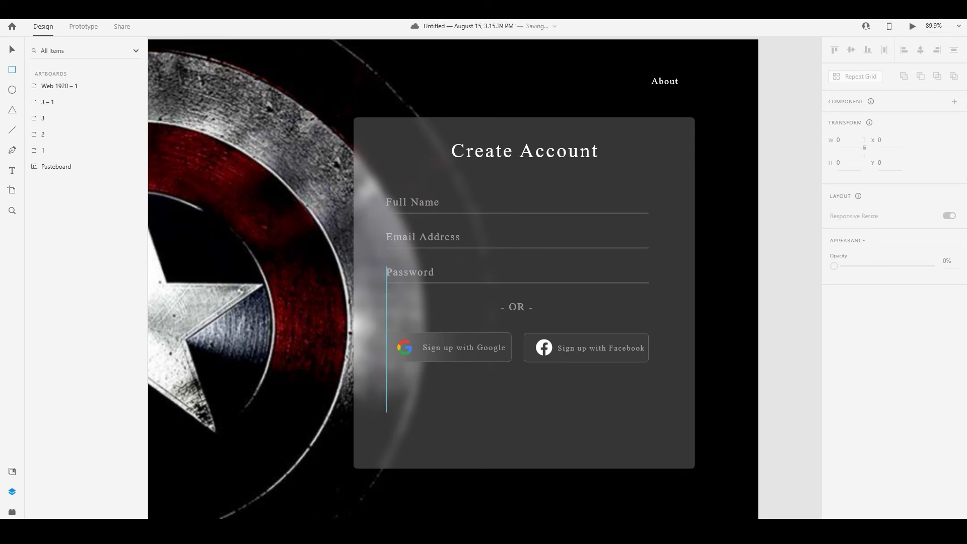
{"action": "mouse_move", "coordinate": [387, 413]}
{"action": "left_mouse_down"}
{"action": "mouse_move", "coordinate": [389, 428]}
{"action": "mouse_move", "coordinate": [442, 442]}
{"action": "mouse_move", "coordinate": [649, 443]}
{"action": "left_mouse_up"}
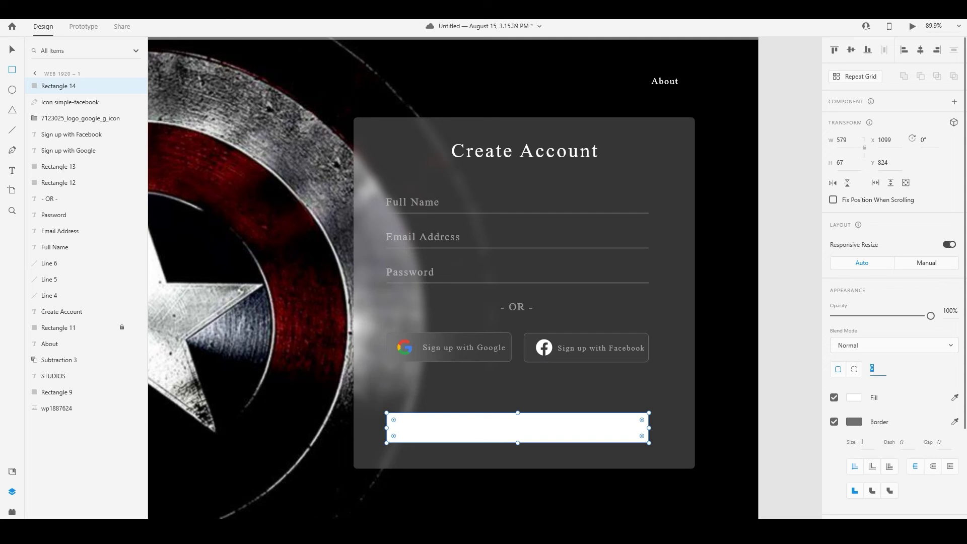
{"action": "type", "text": "8"}
{"action": "key", "text": "Return"}
Add the text "Create Account" on the white rectangle and colour it black (#000000).
{"action": "key", "text": "t"}
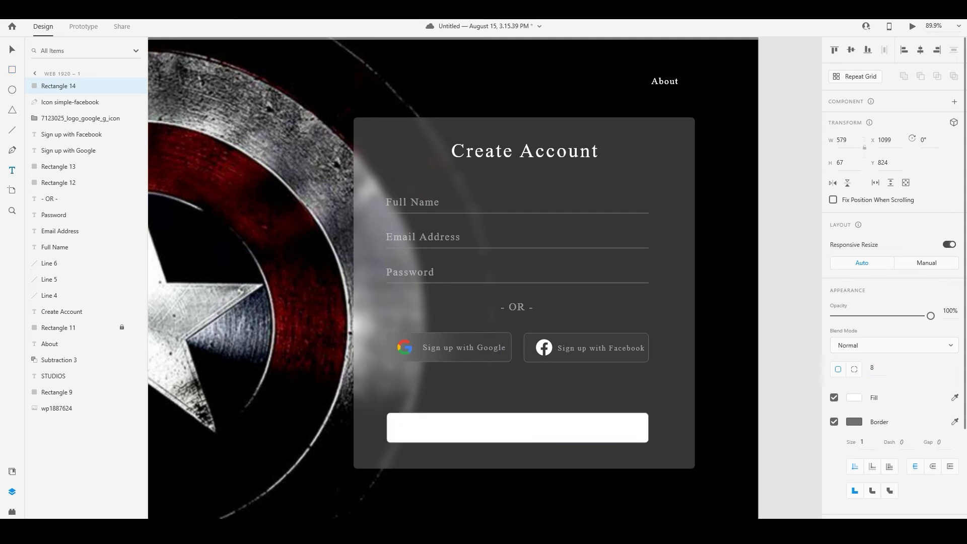
{"action": "left_click", "coordinate": [490, 431]}
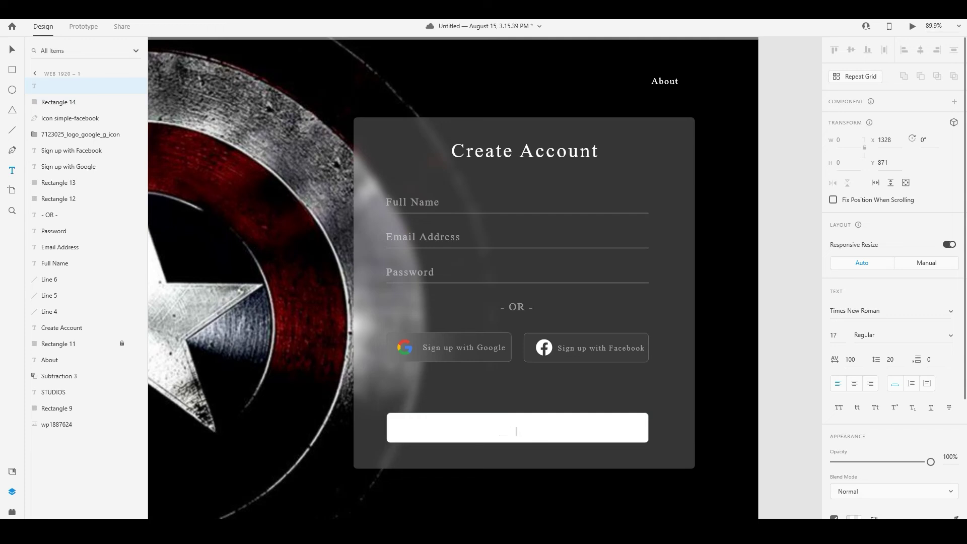
{"action": "type", "text": "Create"}
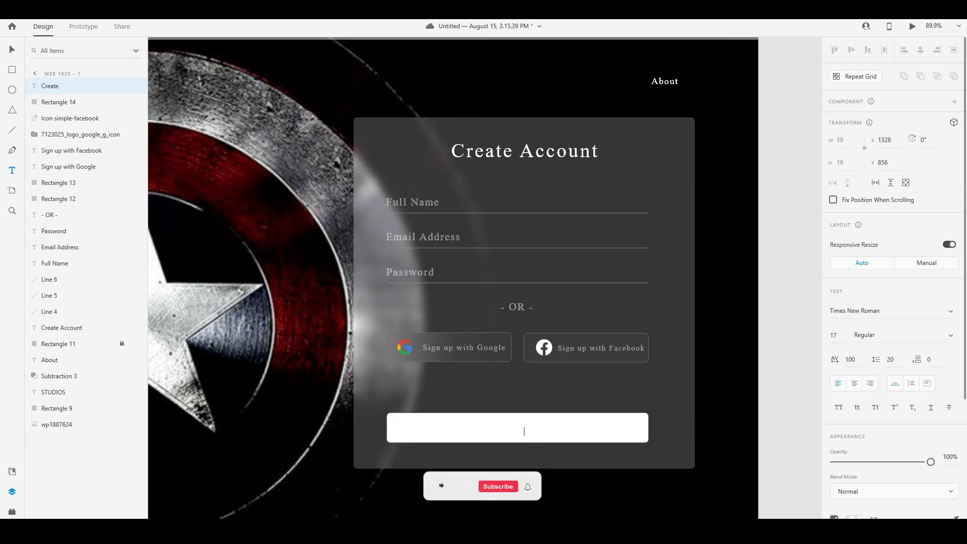
{"action": "type", "text": " Account"}
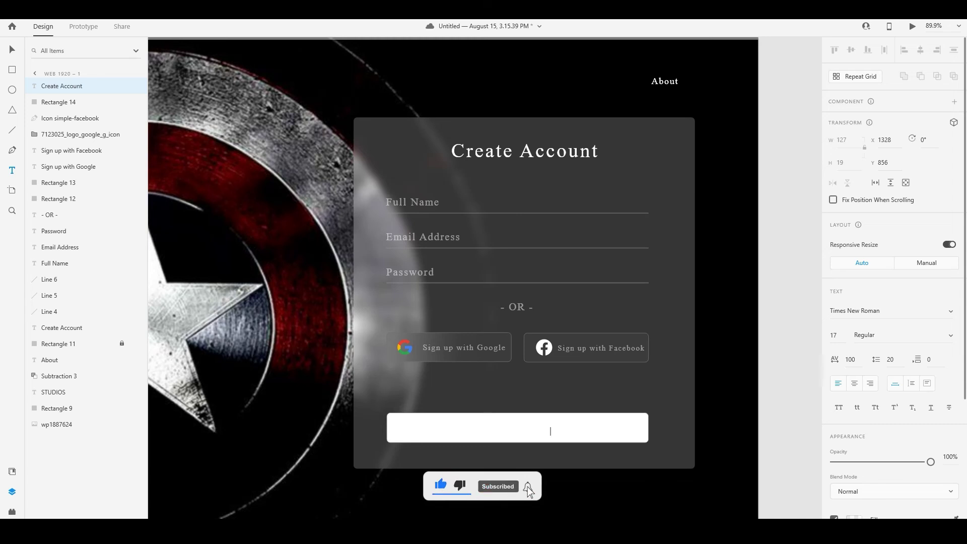
{"action": "key", "text": "Escape"}
{"action": "left_click", "coordinate": [854, 518]}
{"action": "left_click", "coordinate": [704, 466]}
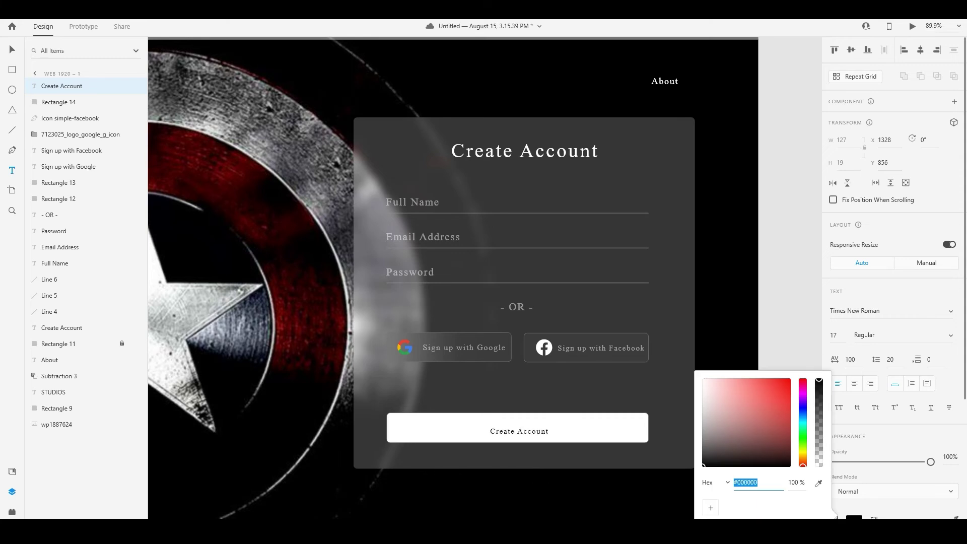
{"action": "left_click", "coordinate": [782, 346]}
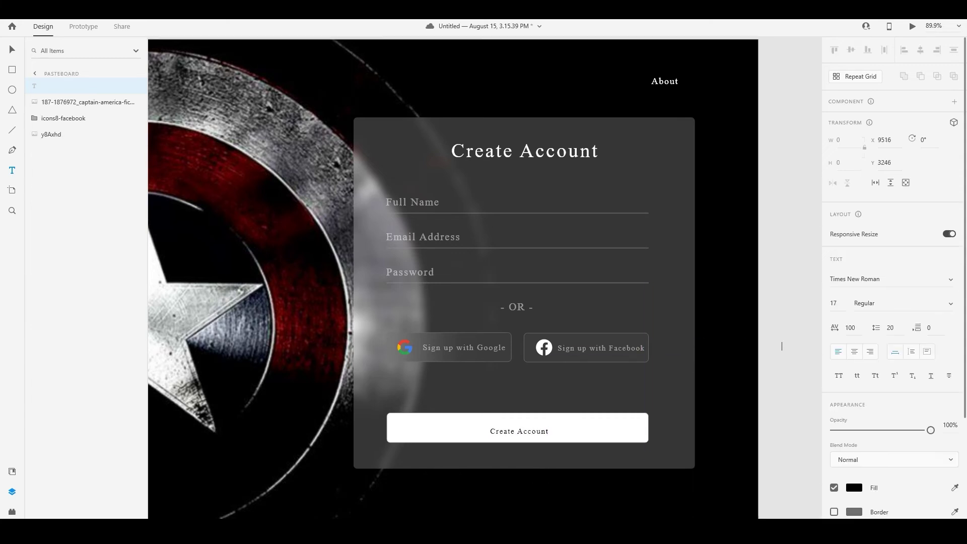
Shift the white button's "Create Account" label slightly up and set its font size to 28.
{"action": "left_click", "coordinate": [519, 432]}
{"action": "key", "text": "v"}
{"action": "left_click_drag", "start_coordinate": [519, 432], "coordinate": [518, 427]}
{"action": "left_click", "coordinate": [834, 335]}
{"action": "type", "text": "28"}
{"action": "key", "text": "Return"}
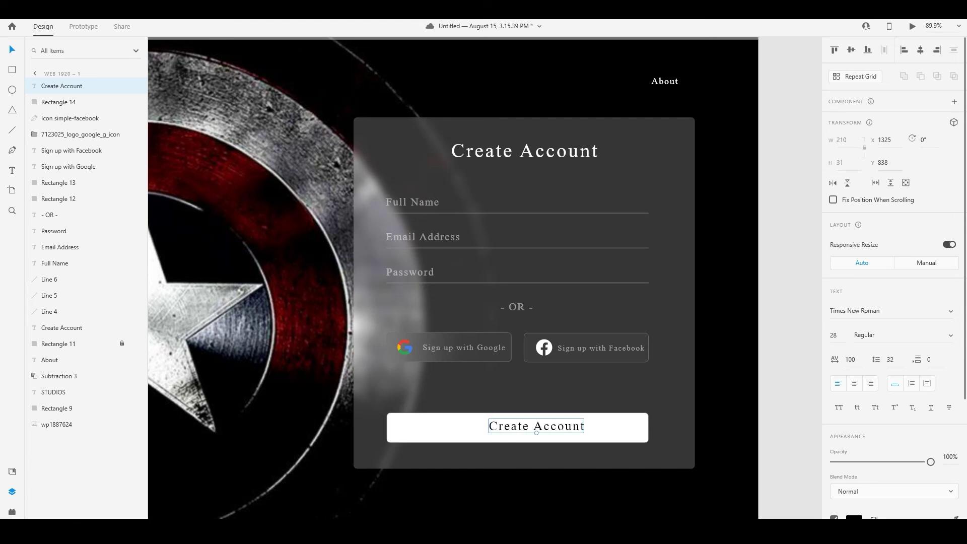
Centre the "Create Account" label horizontally and vertically on the white rectangle.
{"action": "left_click", "coordinate": [612, 429], "text": "shift"}
{"action": "key", "text": "shift+m"}
{"action": "key", "text": "shift+c"}
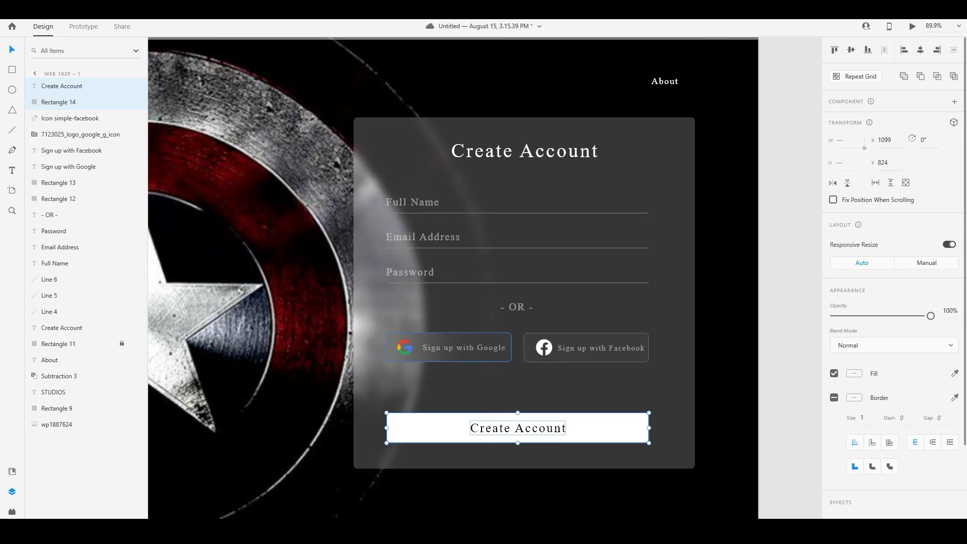
Group the Google icon, the "Sign up with Google" label and their button rectangle.
{"action": "left_click", "coordinate": [466, 358]}
{"action": "left_click", "coordinate": [464, 349], "text": "shift"}
{"action": "left_click", "coordinate": [464, 348]}
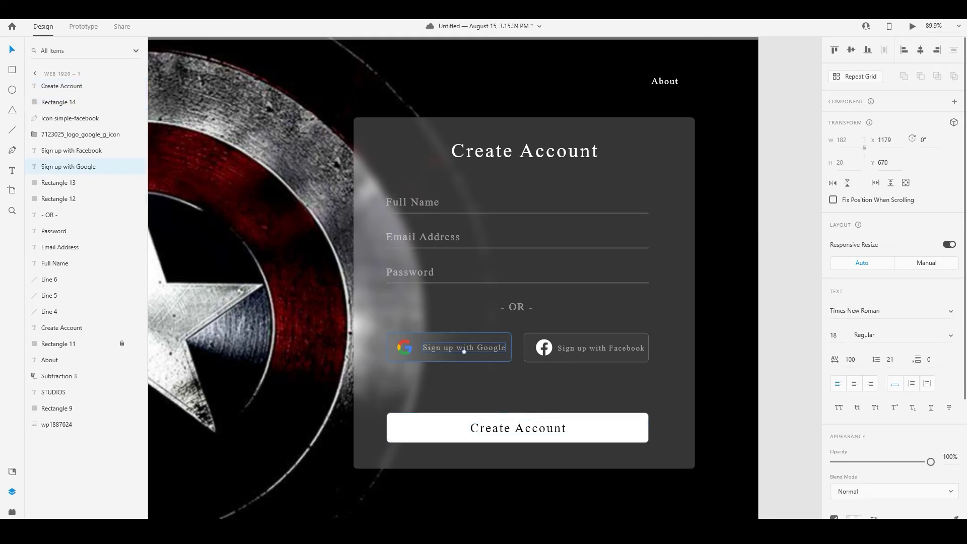
{"action": "left_click", "coordinate": [405, 347], "text": "shift"}
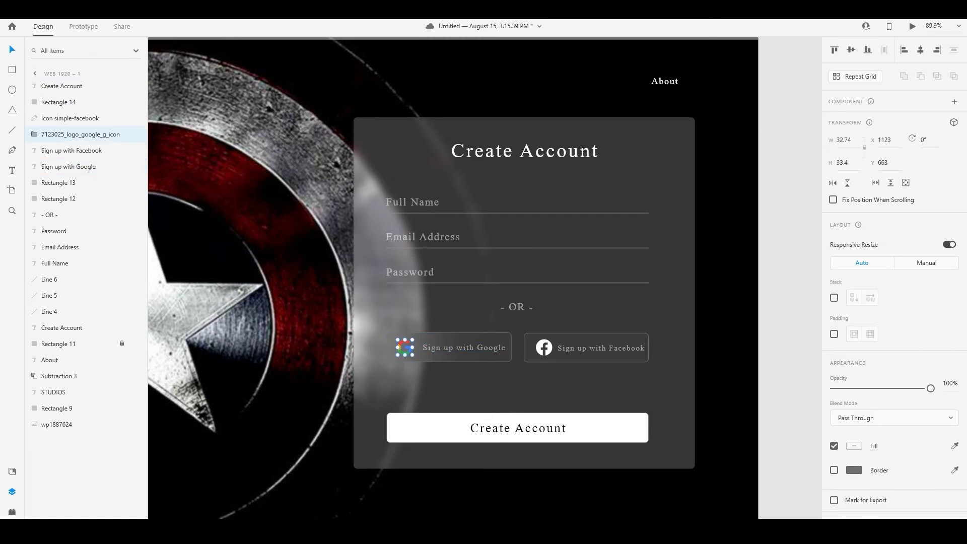
{"action": "left_click", "coordinate": [464, 358], "text": "shift"}
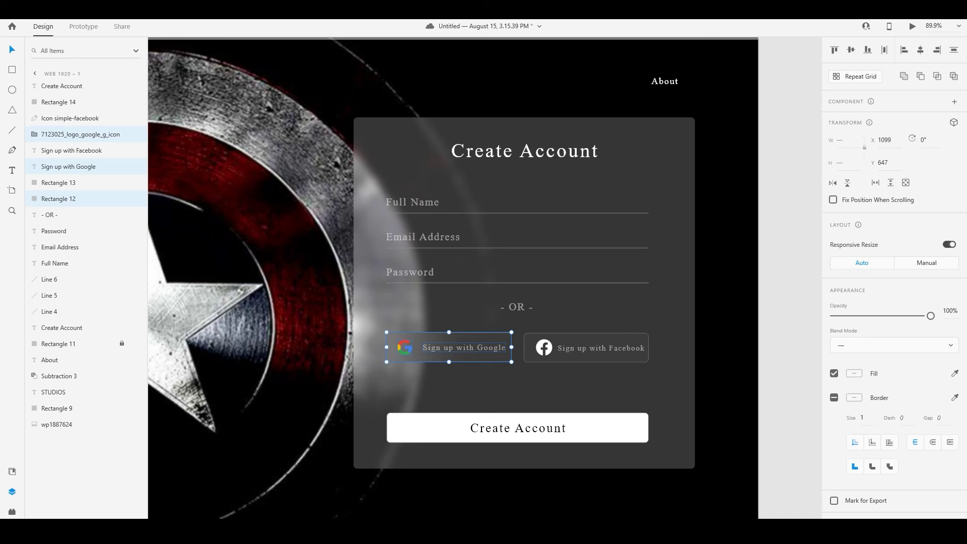
{"action": "key", "text": "ctrl+g"}
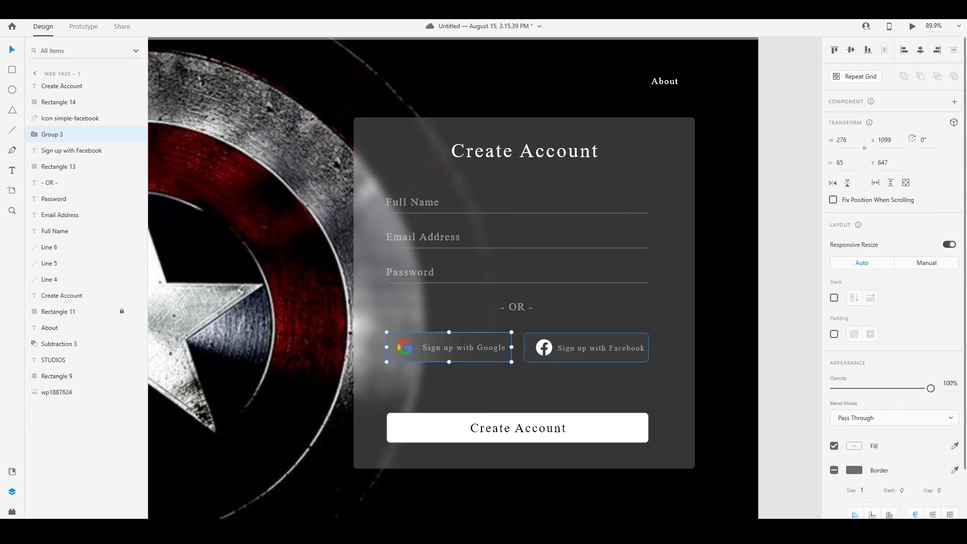
Group the Facebook icon, the "Sign up with Facebook" label and their button rectangle.
{"action": "left_click", "coordinate": [544, 348]}
{"action": "left_click", "coordinate": [577, 357], "text": "shift"}
{"action": "left_click", "coordinate": [588, 349], "text": "shift"}
{"action": "key", "text": "ctrl+g"}
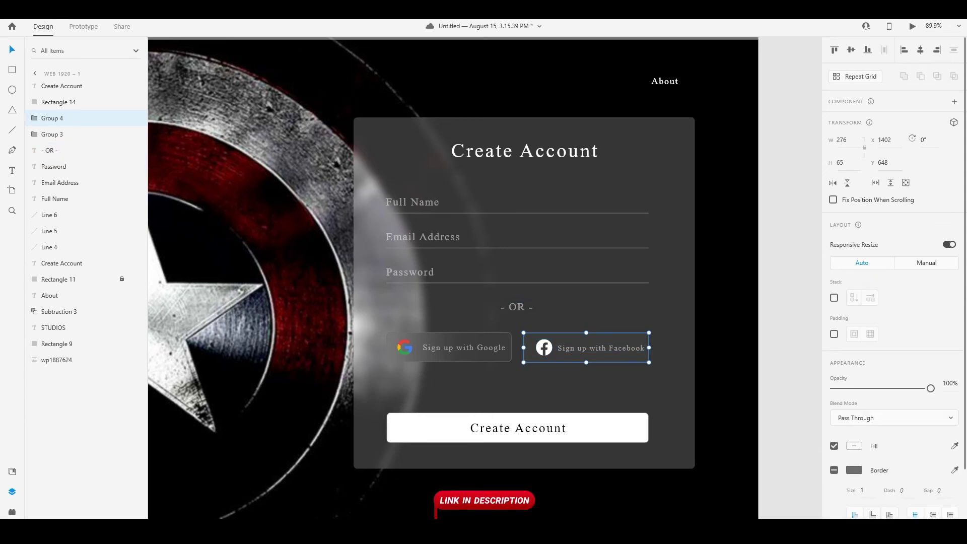
Move the OR divider and both sign-up button groups down together to Y 639, closer to the Create Account button.
{"action": "left_click", "coordinate": [464, 348], "text": "shift"}
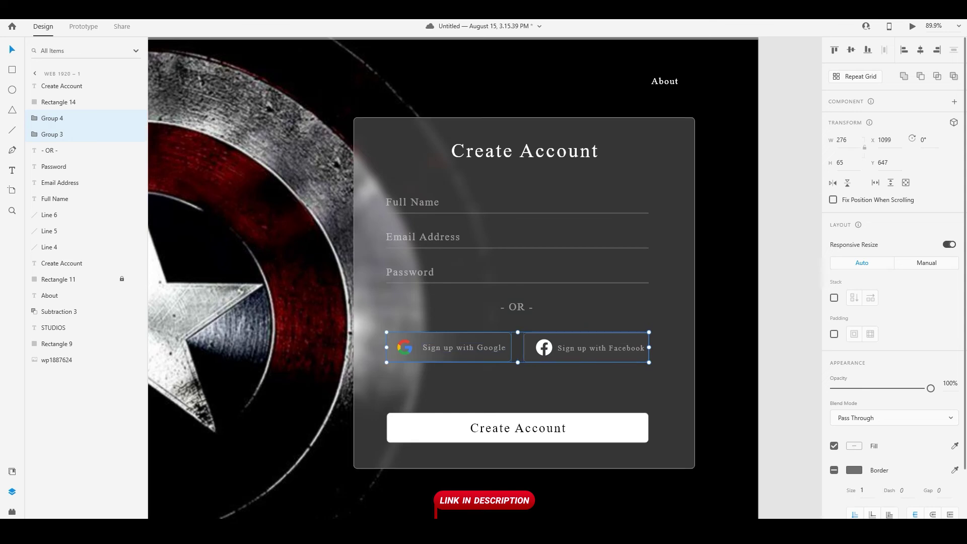
{"action": "left_click", "coordinate": [517, 307], "text": "shift"}
{"action": "left_click_drag", "start_coordinate": [517, 307], "coordinate": [517, 311]}
{"action": "key", "text": "Down"}
{"action": "key", "text": "Down"}
{"action": "key", "text": "Down"}
{"action": "key", "text": "Down"}
{"action": "key", "text": "Down"}
{"action": "key", "text": "Down"}
{"action": "key", "text": "Down"}
{"action": "key", "text": "Down"}
{"action": "key", "text": "Down"}
{"action": "key", "text": "Down"}
{"action": "key", "text": "Down"}
{"action": "key", "text": "Down"}
{"action": "key", "text": "Down"}
{"action": "key", "text": "Down"}
{"action": "key", "text": "Down"}
{"action": "key", "text": "Down"}
{"action": "key", "text": "Down"}
{"action": "key", "text": "Down"}
{"action": "key", "text": "Down"}
{"action": "key", "text": "Down"}
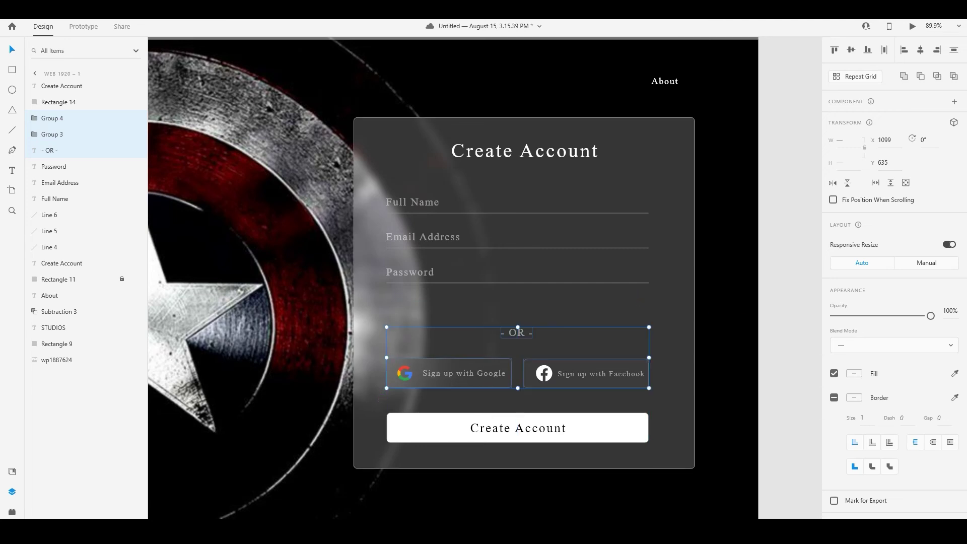
{"action": "key", "text": "Down"}
{"action": "key", "text": "Down"}
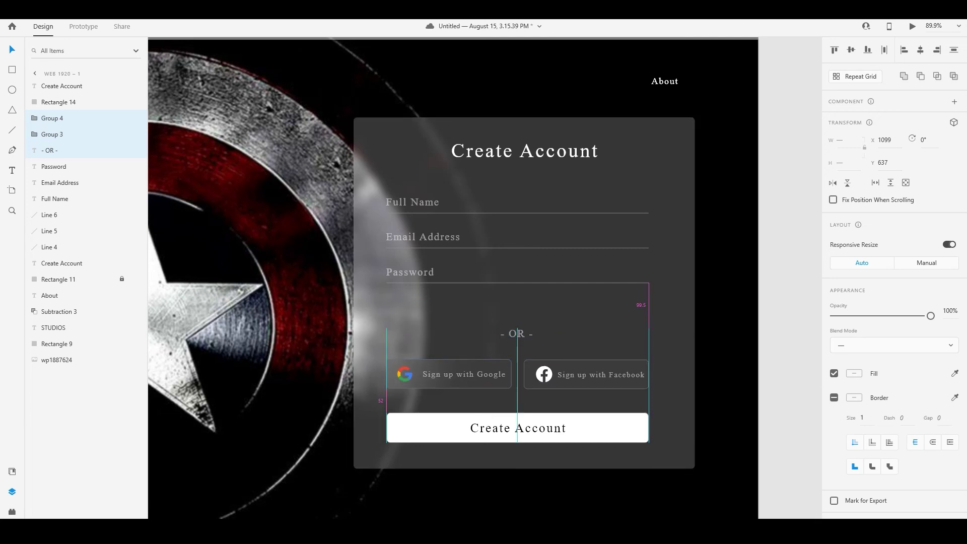
{"action": "key", "text": "Down"}
{"action": "key", "text": "Down"}
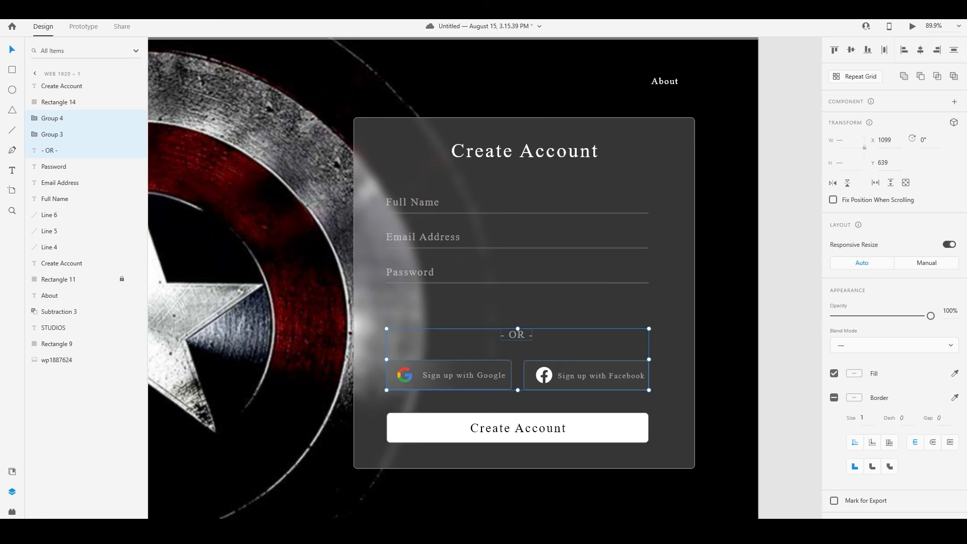
{"action": "left_click", "coordinate": [580, 309]}
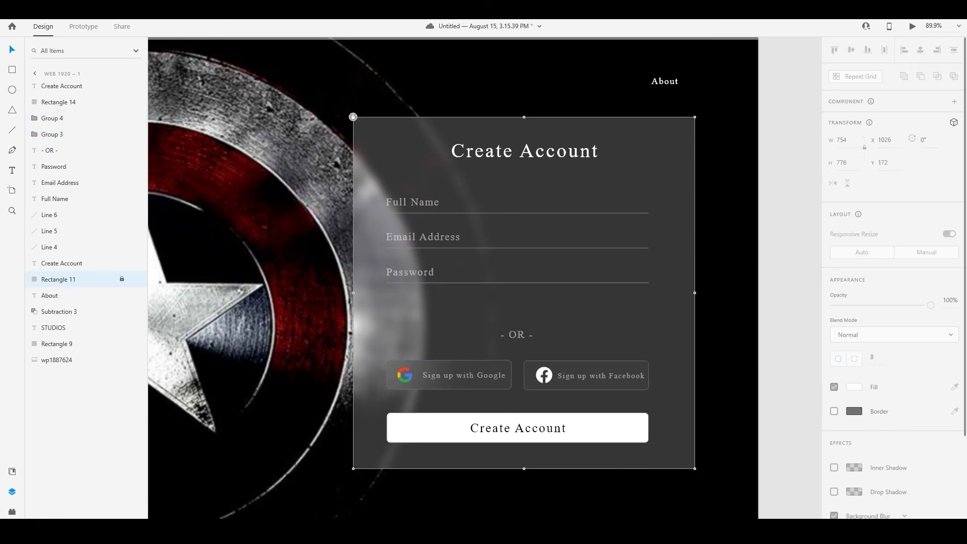
Move the Password label and its underline down together to Y 561.
{"action": "left_click", "coordinate": [410, 273]}
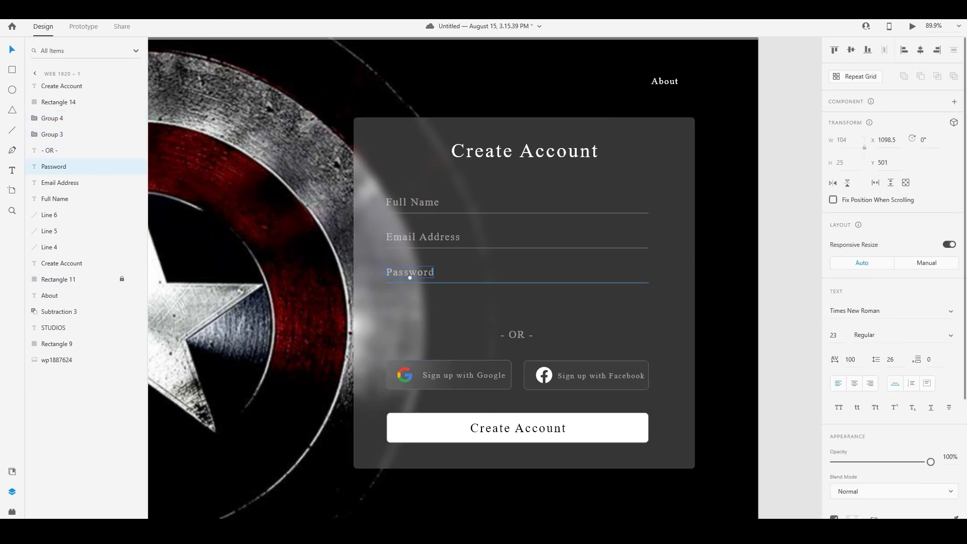
{"action": "left_click", "coordinate": [429, 283], "text": "shift"}
{"action": "left_click_drag", "start_coordinate": [504, 283], "coordinate": [504, 309]}
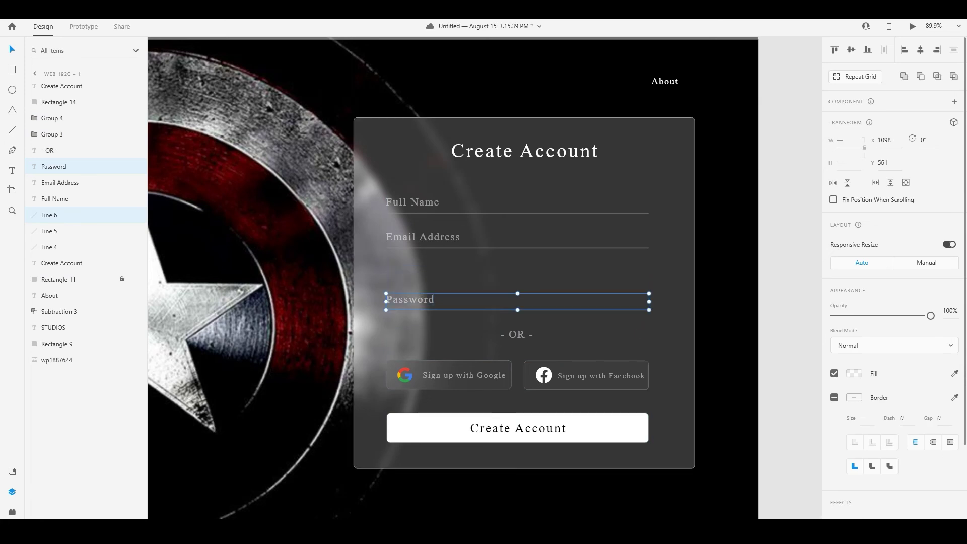
Move the Email Address label and its underline down together to Y 474.
{"action": "left_click", "coordinate": [443, 248]}
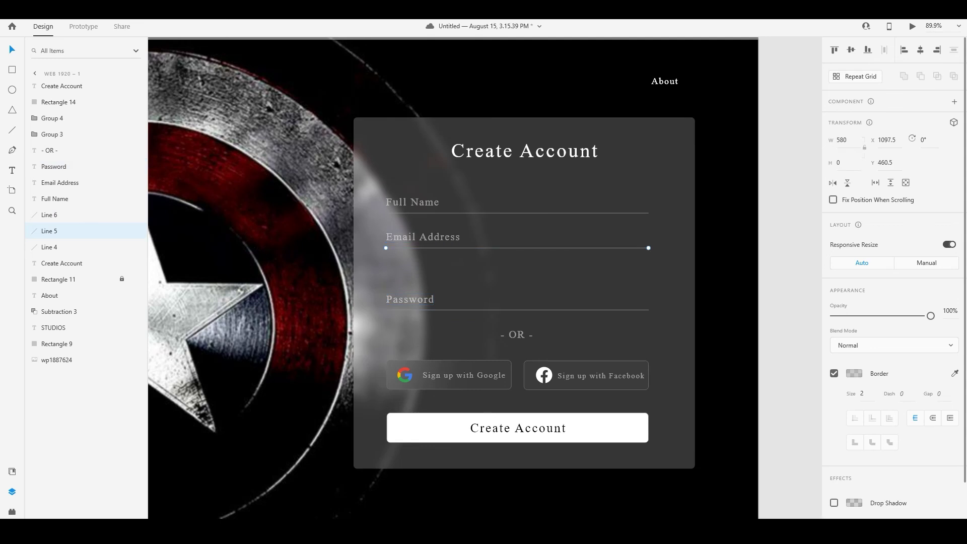
{"action": "left_click", "coordinate": [438, 238], "text": "shift"}
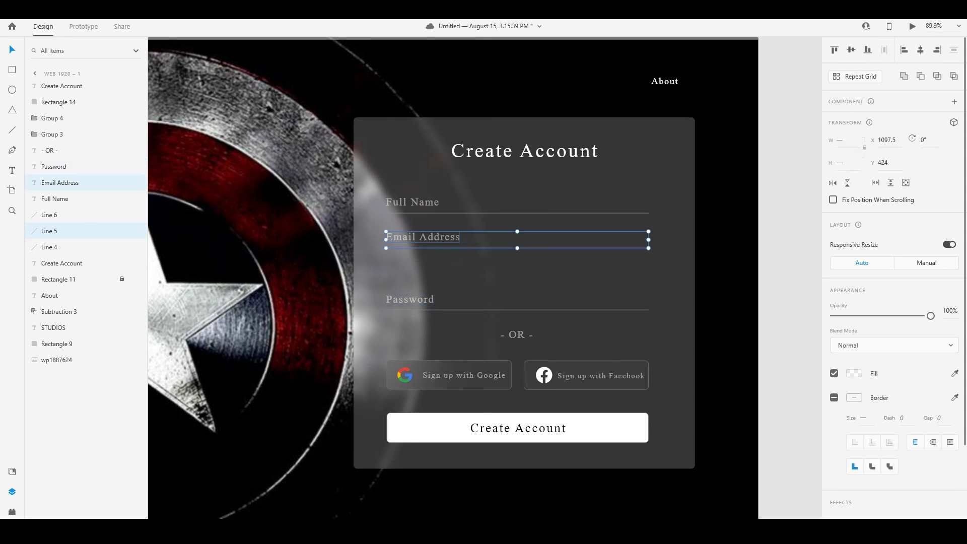
{"action": "left_click_drag", "start_coordinate": [423, 237], "coordinate": [423, 257]}
{"action": "key", "text": "shift+Down"}
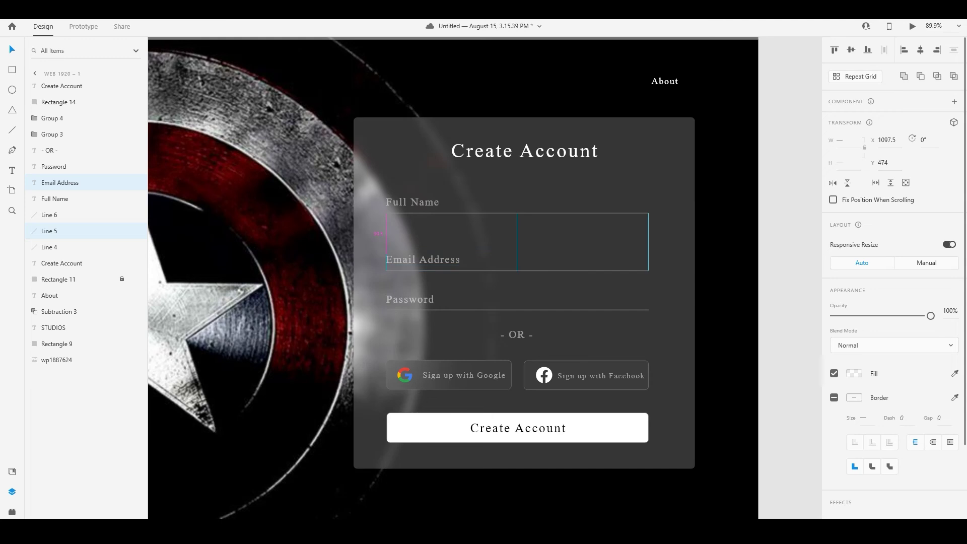
{"action": "left_click", "coordinate": [410, 299], "text": "shift"}
{"action": "left_click", "coordinate": [416, 309], "text": "shift"}
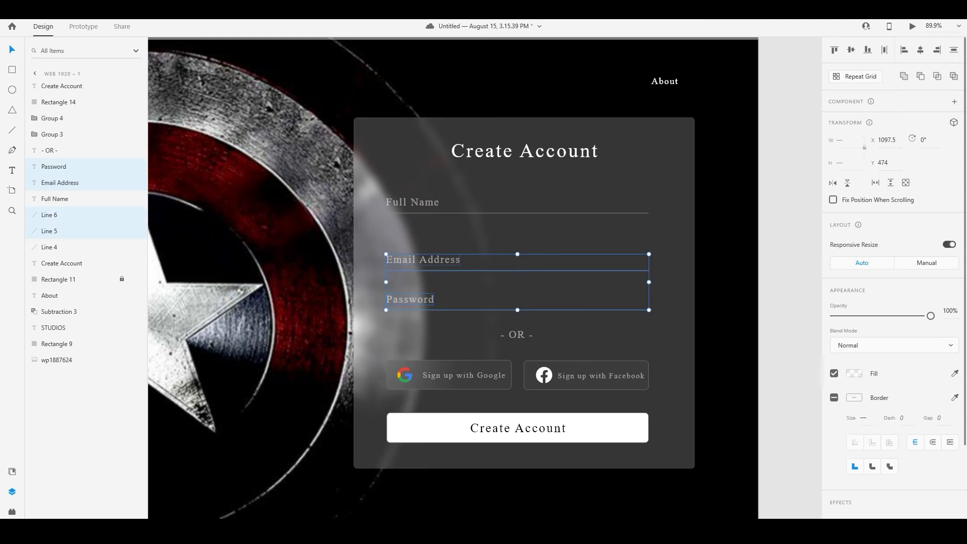
{"action": "left_click", "coordinate": [468, 284]}
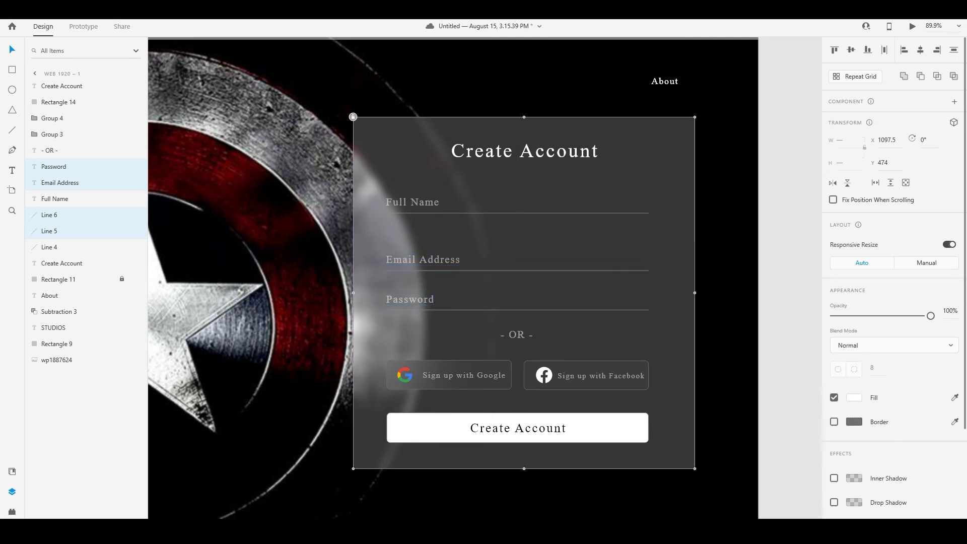
{"action": "left_click", "coordinate": [428, 260]}
{"action": "left_click", "coordinate": [423, 271], "text": "shift"}
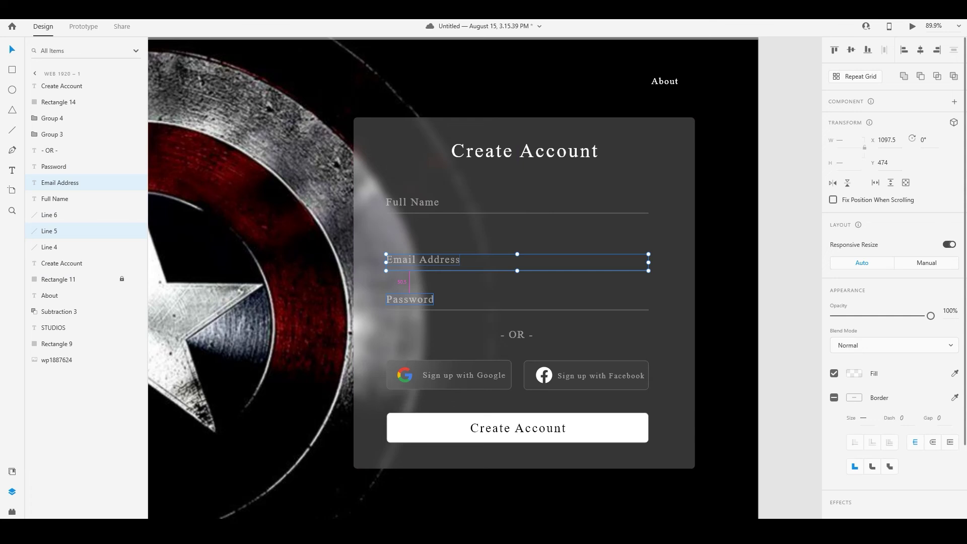
Move the Full Name label and its underline down together to Y 387.
{"action": "left_click", "coordinate": [413, 203]}
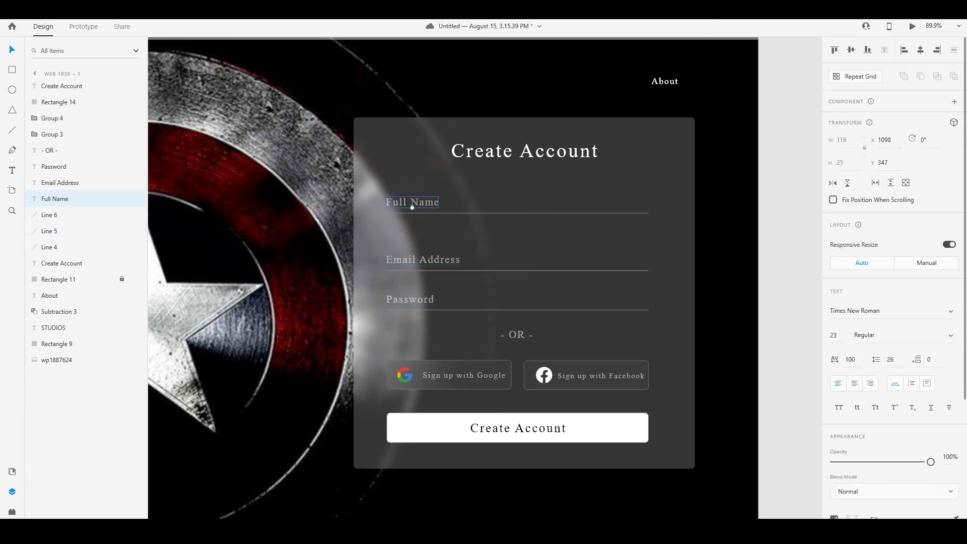
{"action": "left_click", "coordinate": [412, 213], "text": "shift"}
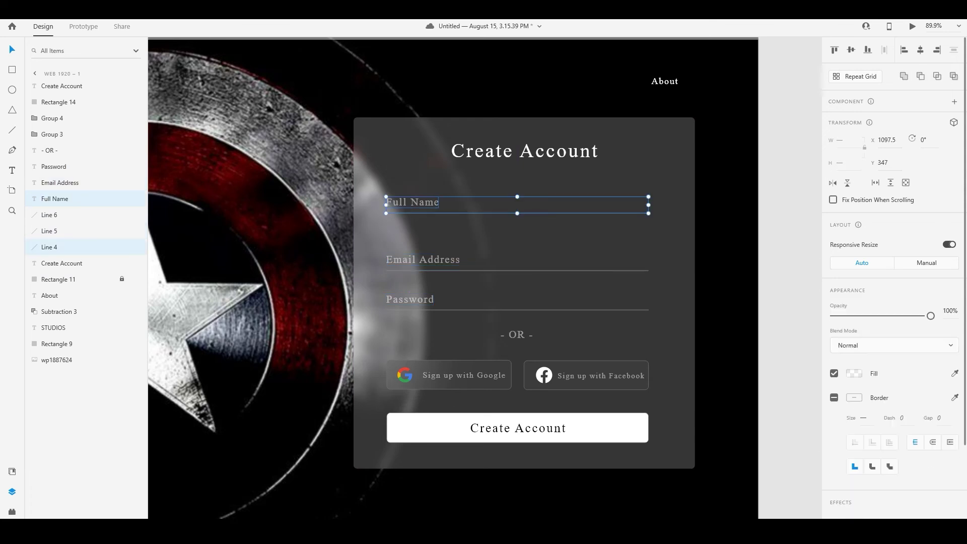
{"action": "key", "text": "shift+Down"}
{"action": "key", "text": "shift+Down"}
{"action": "key", "text": "shift+Down"}
{"action": "key", "text": "shift+Down"}
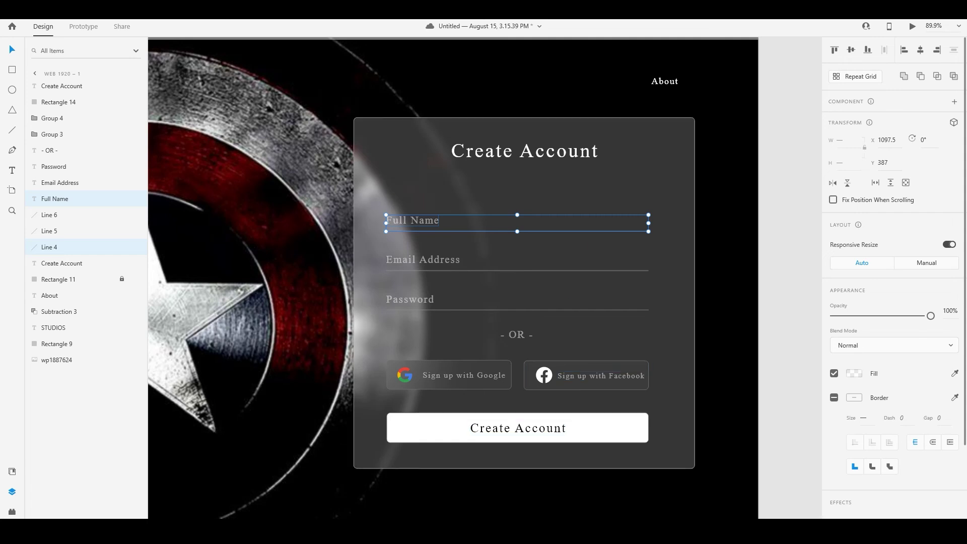
Unlock the translucent form panel behind the Create Account button and clear the selection.
{"action": "left_click", "coordinate": [518, 428]}
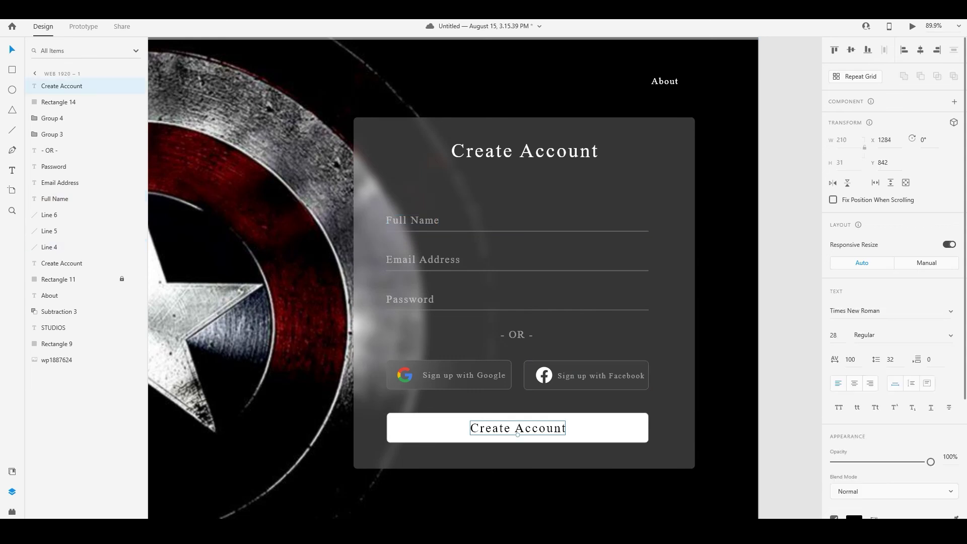
{"action": "left_click", "coordinate": [597, 430], "text": "shift"}
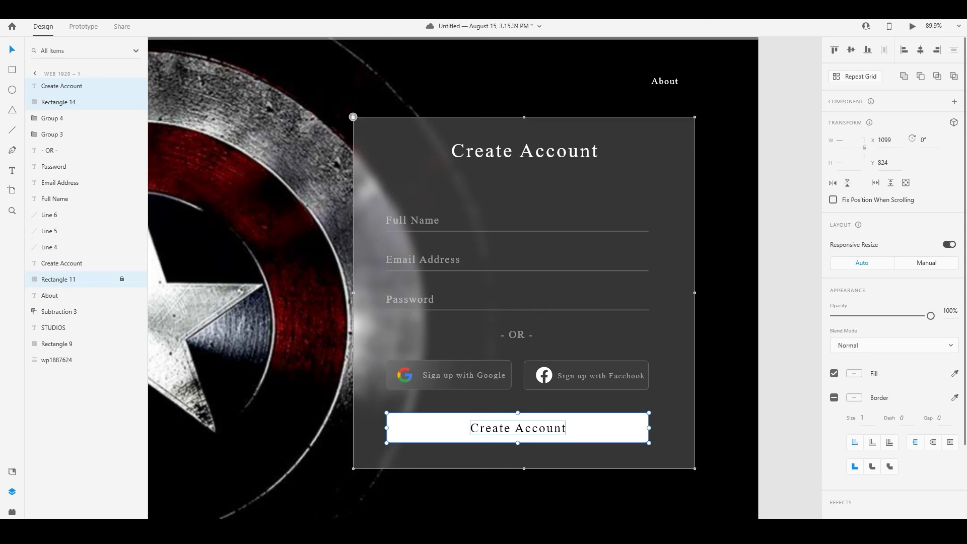
{"action": "key", "text": "ctrl+l"}
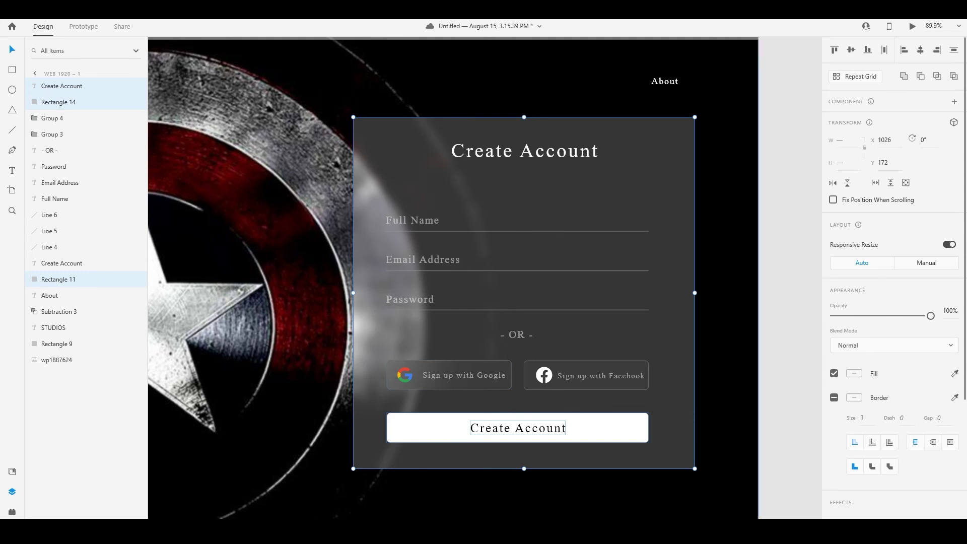
{"action": "left_click", "coordinate": [723, 403]}
{"action": "scroll", "coordinate": [722, 403], "scroll_direction": "down", "scroll_amount": 5}
{"action": "left_click", "coordinate": [723, 403]}
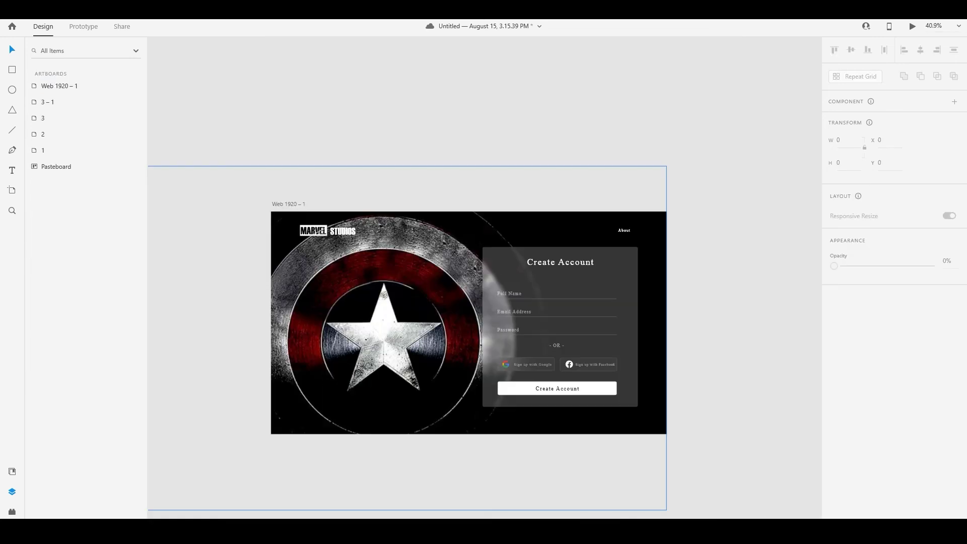
Undo the last move of the Captain America image on the pasteboard.
{"action": "scroll", "coordinate": [731, 345], "scroll_direction": "down", "scroll_amount": 2}
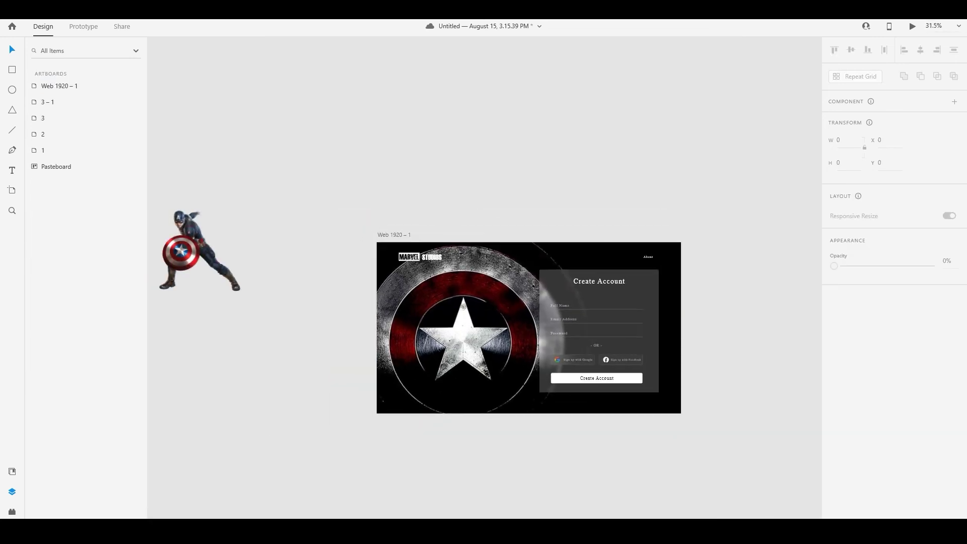
{"action": "key", "text": "ctrl+z"}
{"action": "scroll", "coordinate": [521, 414], "scroll_direction": "up", "scroll_amount": 4}
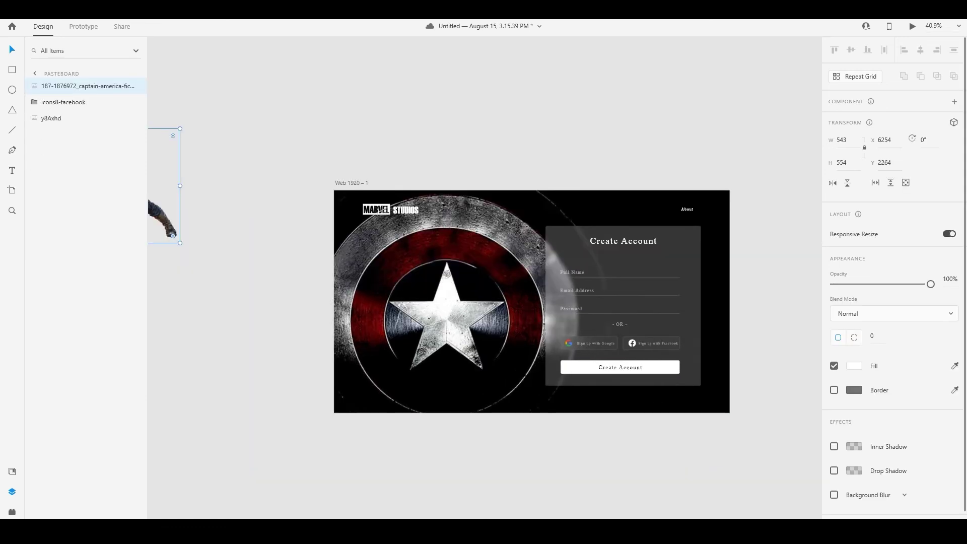
{"action": "scroll", "coordinate": [521, 449], "scroll_direction": "down", "scroll_amount": 3}
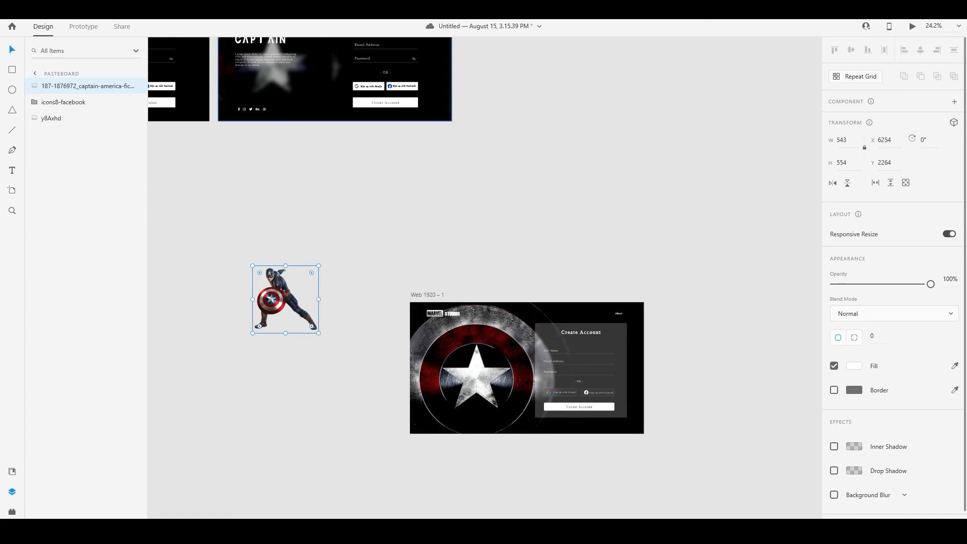
{"action": "left_click", "coordinate": [239, 108]}
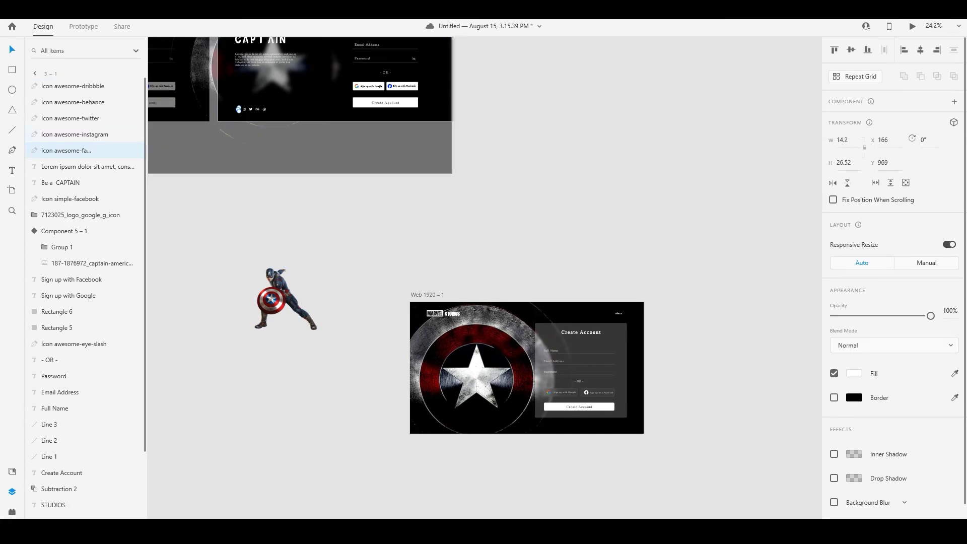
{"action": "left_click", "coordinate": [71, 86], "text": "shift"}
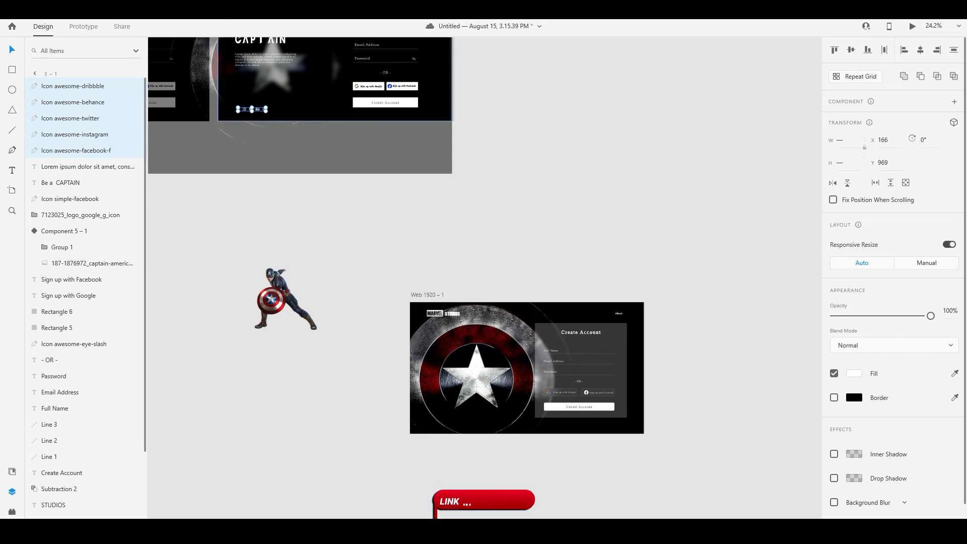
{"action": "left_click_drag", "start_coordinate": [312, 91], "coordinate": [382, 216]}
{"action": "key", "text": "ctrl+z"}
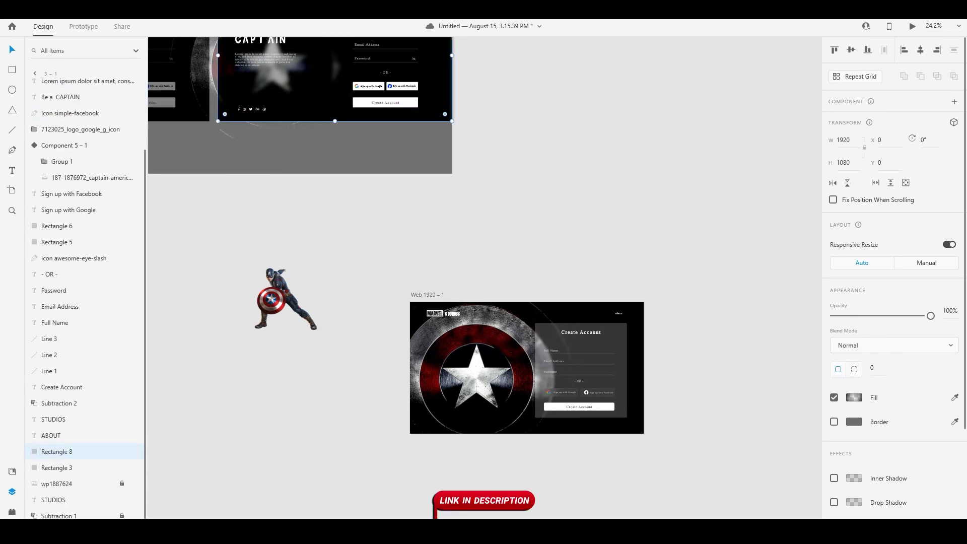
Copy the five social media icons from artboard 3 – 1 to the lower-left corner of Web 1920 – 1 at X 148.25, Y 1000.
{"action": "left_click", "coordinate": [239, 109]}
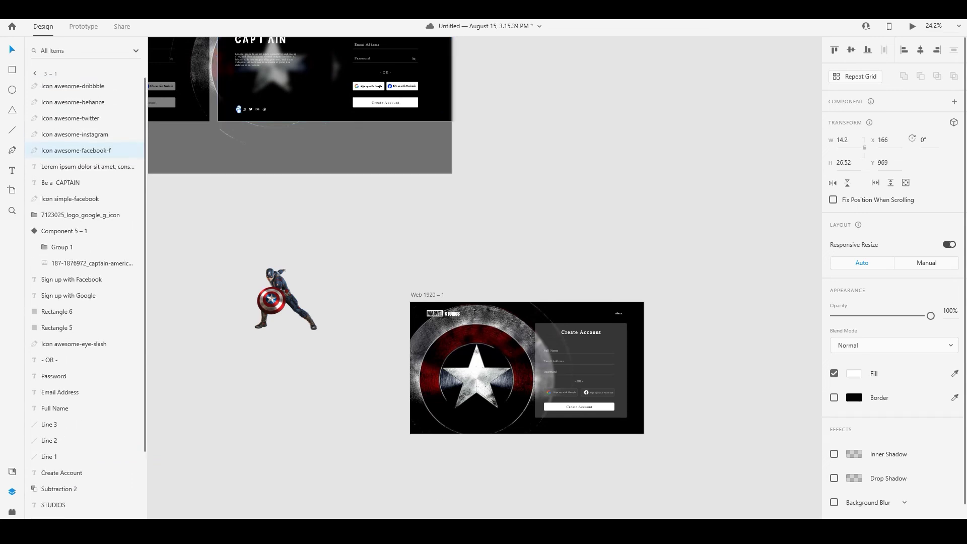
{"action": "left_click", "coordinate": [75, 86], "text": "shift"}
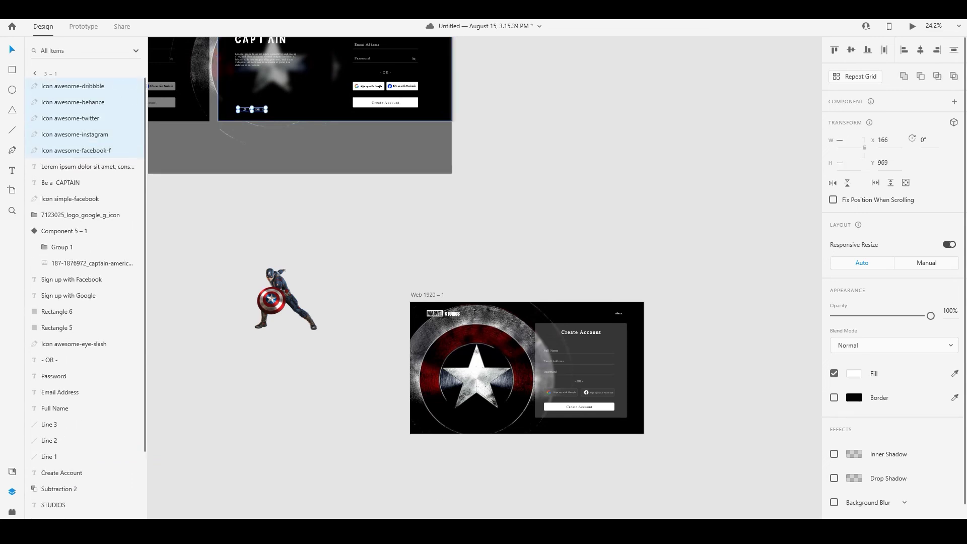
{"action": "key", "text": "ctrl+c"}
{"action": "key", "text": "ctrl+v"}
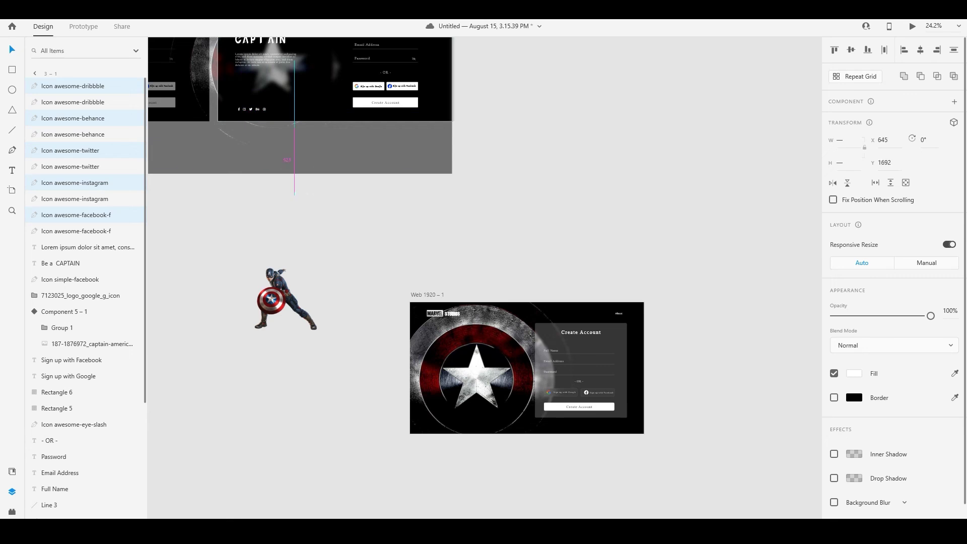
{"action": "left_click_drag", "start_coordinate": [433, 384], "coordinate": [442, 426]}
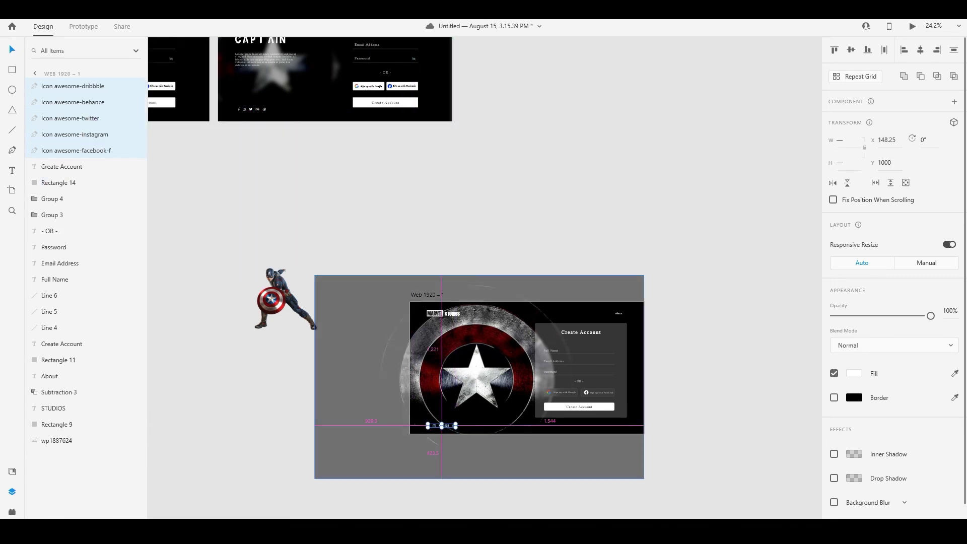
{"action": "scroll", "coordinate": [641, 445], "scroll_direction": "up", "scroll_amount": 2}
{"action": "scroll", "coordinate": [535, 452], "scroll_direction": "up", "scroll_amount": 5}
{"action": "scroll", "coordinate": [536, 451], "scroll_direction": "down", "scroll_amount": 3}
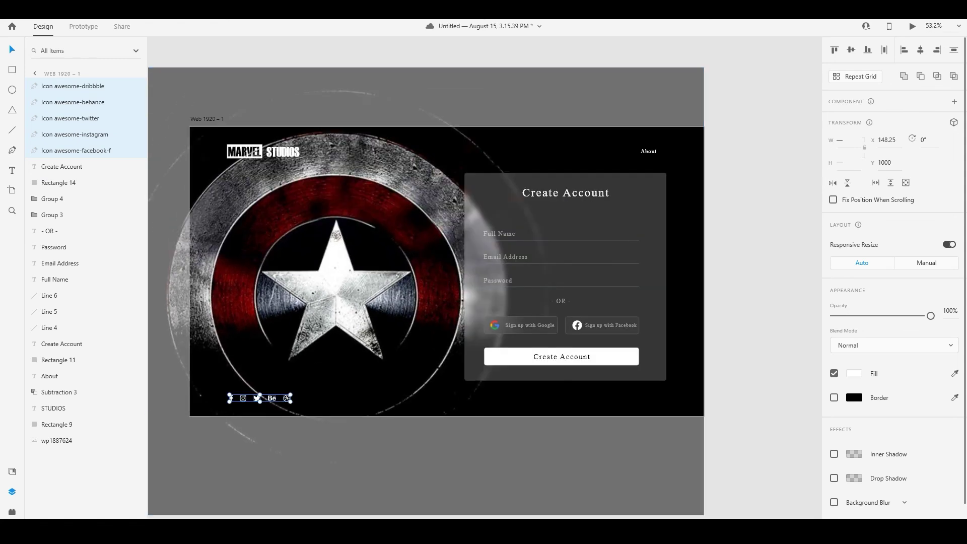
Check the alignment of the Web 1920 – 1 artboard against its layout grid, and hide the grid again.
{"action": "key", "text": "Escape"}
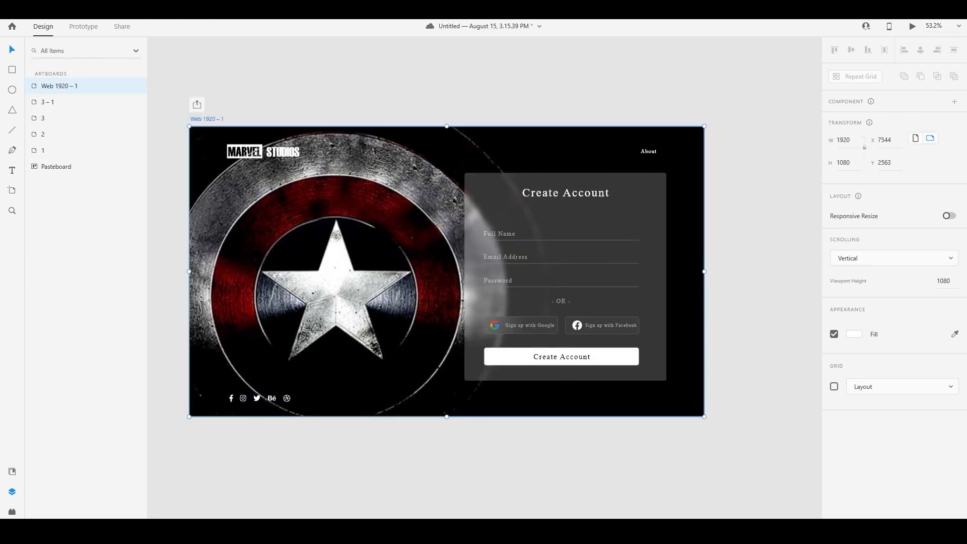
{"action": "left_click", "coordinate": [835, 387]}
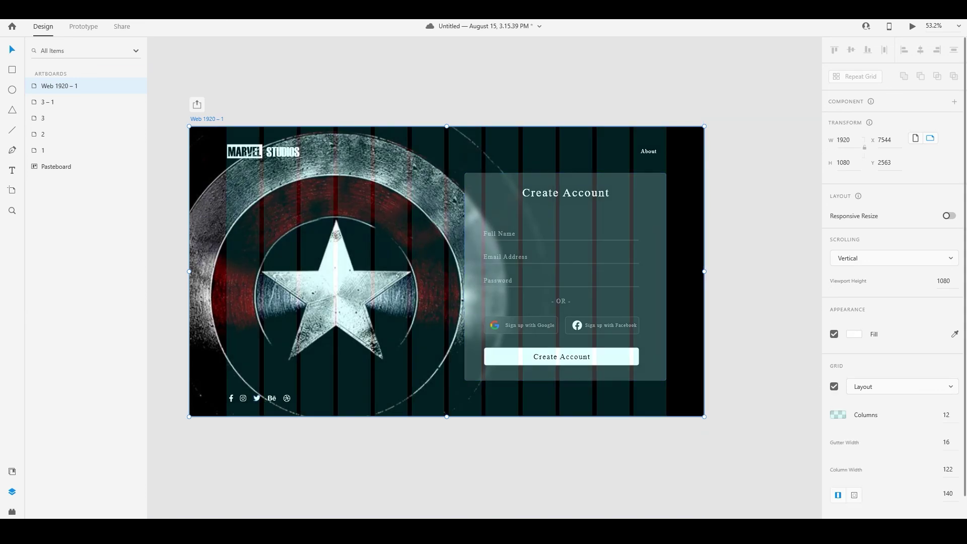
{"action": "key", "text": "Escape"}
{"action": "left_click", "coordinate": [207, 119]}
{"action": "left_click", "coordinate": [835, 386]}
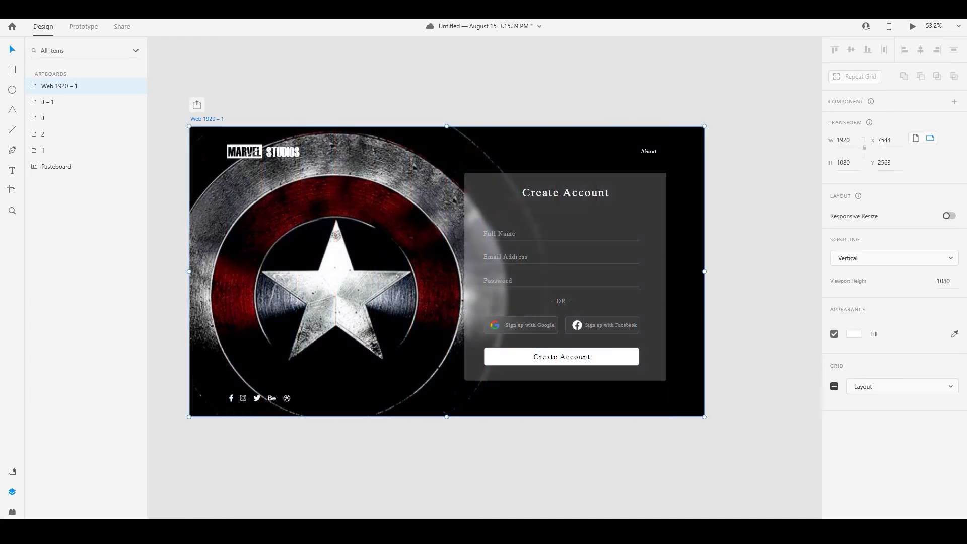
{"action": "key", "text": "Escape"}
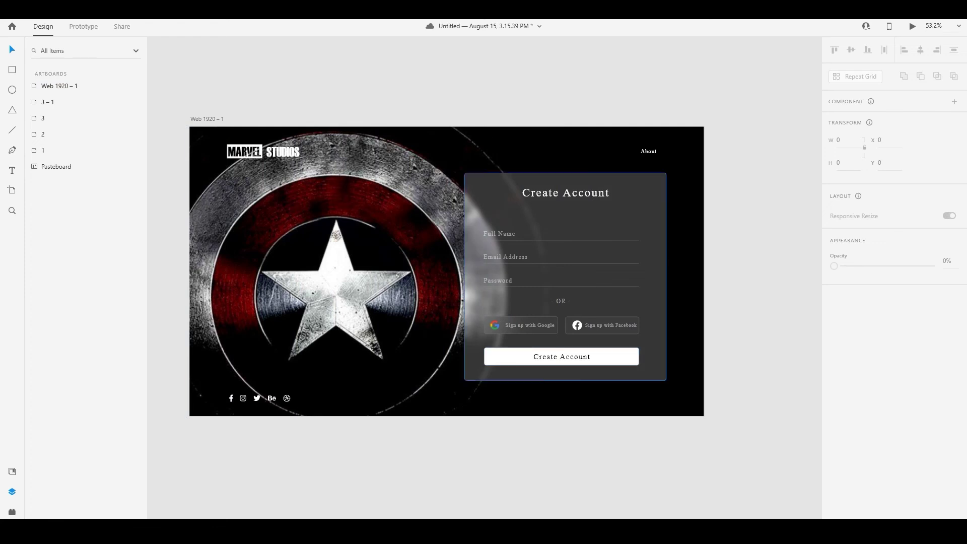
Duplicate the Web 1920 – 1 artboard to create a second copy of the sign-up page.
{"action": "left_click", "coordinate": [207, 119]}
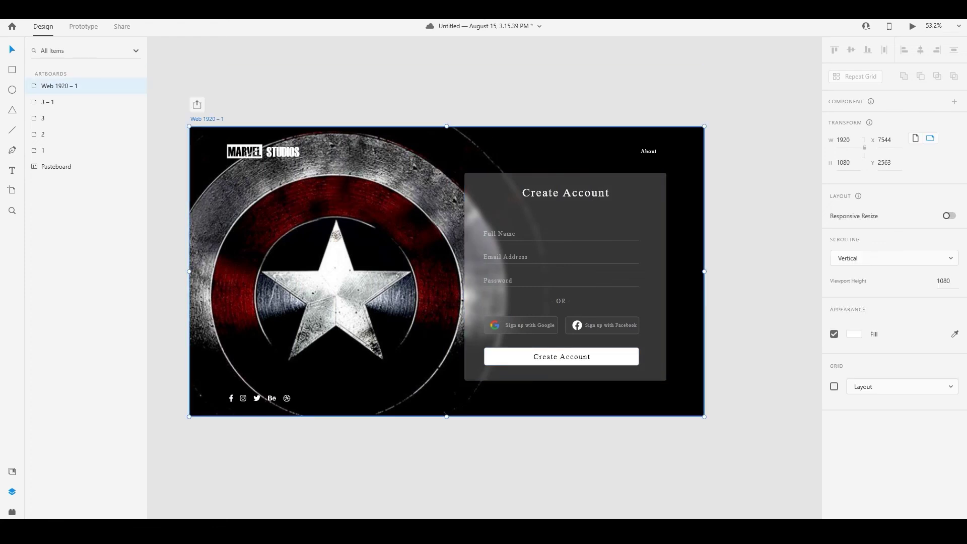
{"action": "key", "text": "ctrl+d"}
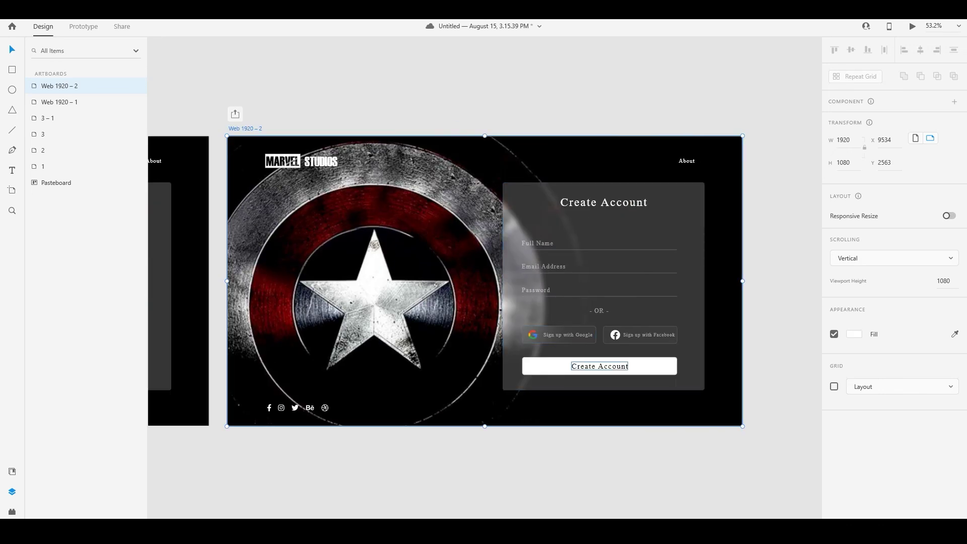
{"action": "key", "text": "alt"}
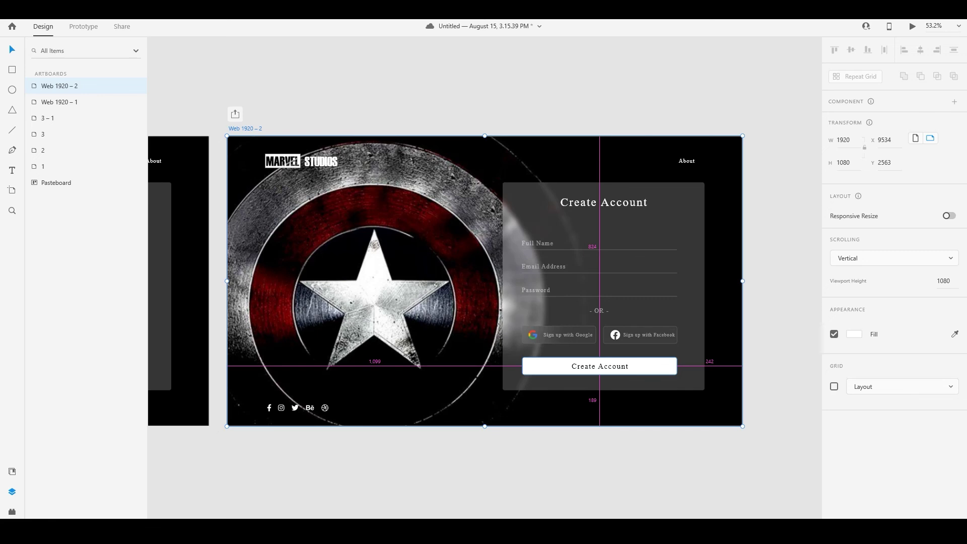
{"action": "scroll", "coordinate": [448, 362], "scroll_direction": "down", "scroll_amount": 3}
{"action": "scroll", "coordinate": [613, 380], "scroll_direction": "up", "scroll_amount": 3}
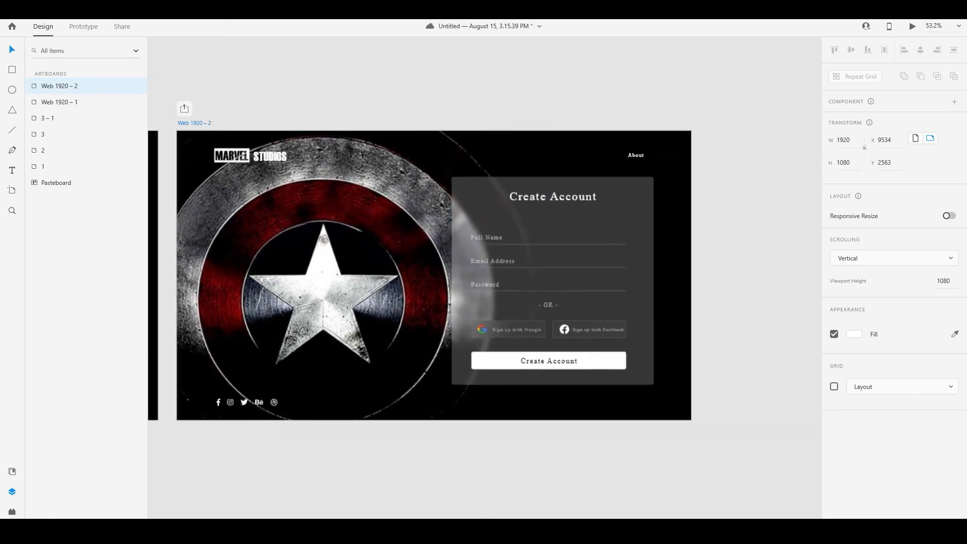
Select the form panel on Web 1920 – 2 together with its texts, lines, sign-up options and Create Account button.
{"action": "scroll", "coordinate": [565, 295], "scroll_direction": "up", "scroll_amount": 2}
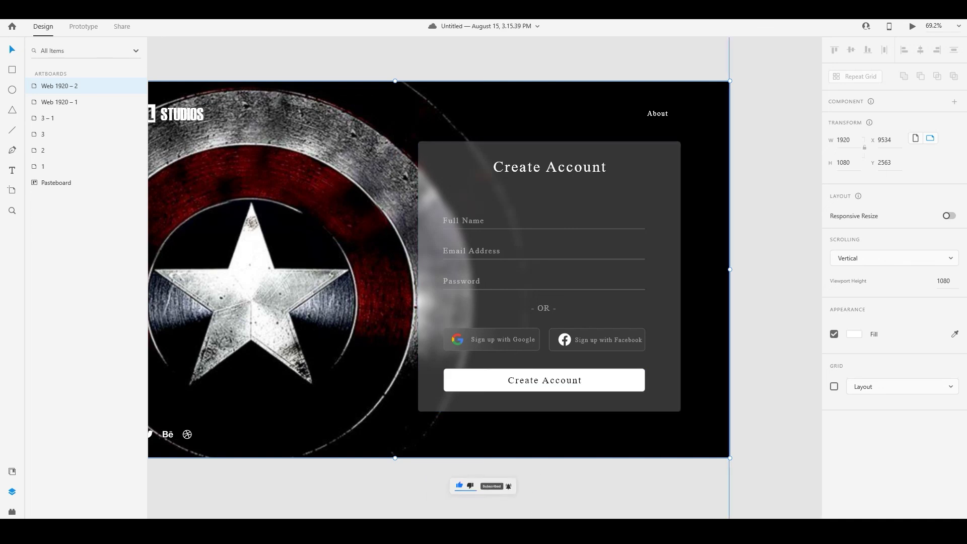
{"action": "left_click", "coordinate": [549, 194]}
{"action": "left_click", "coordinate": [549, 168], "text": "shift"}
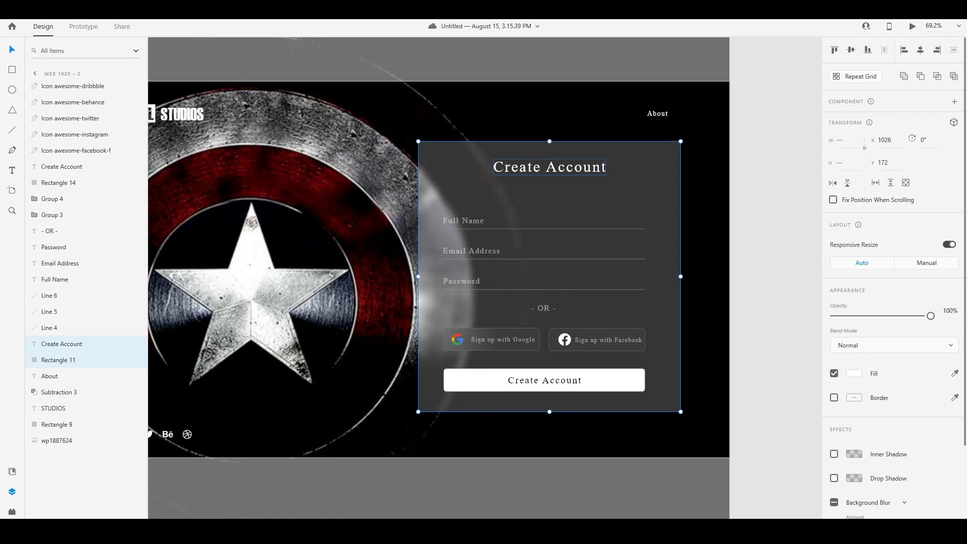
{"action": "left_click", "coordinate": [464, 221], "text": "shift"}
{"action": "left_click", "coordinate": [469, 229], "text": "shift"}
{"action": "left_click", "coordinate": [470, 251], "text": "shift"}
{"action": "left_click", "coordinate": [471, 260], "text": "shift"}
{"action": "left_click", "coordinate": [471, 281], "text": "shift"}
{"action": "left_click", "coordinate": [470, 288], "text": "shift"}
{"action": "left_click", "coordinate": [470, 289], "text": "shift"}
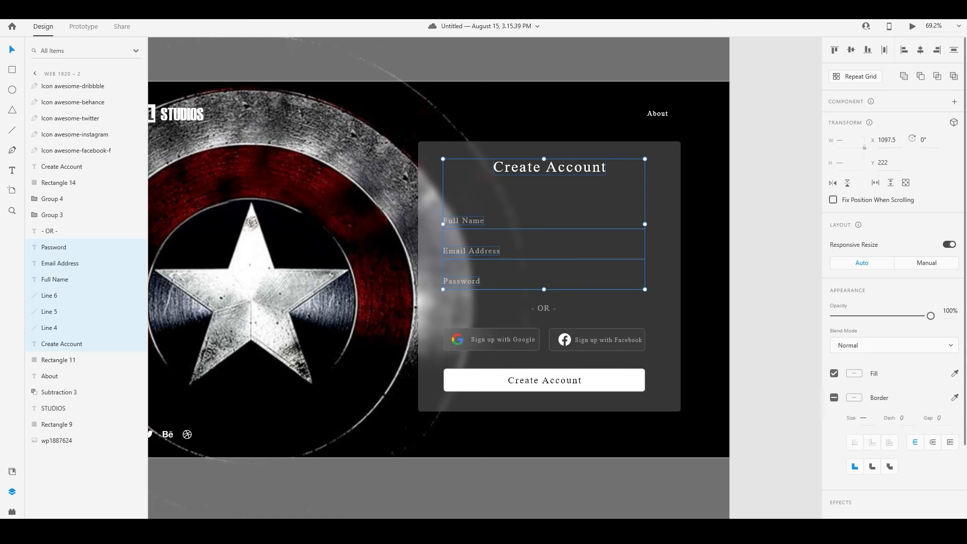
{"action": "left_click", "coordinate": [488, 301], "text": "shift"}
{"action": "left_click", "coordinate": [544, 308], "text": "shift"}
{"action": "left_click", "coordinate": [492, 339], "text": "shift"}
{"action": "left_click", "coordinate": [597, 339], "text": "shift"}
{"action": "left_click", "coordinate": [545, 380], "text": "shift"}
{"action": "left_click", "coordinate": [620, 386], "text": "shift"}
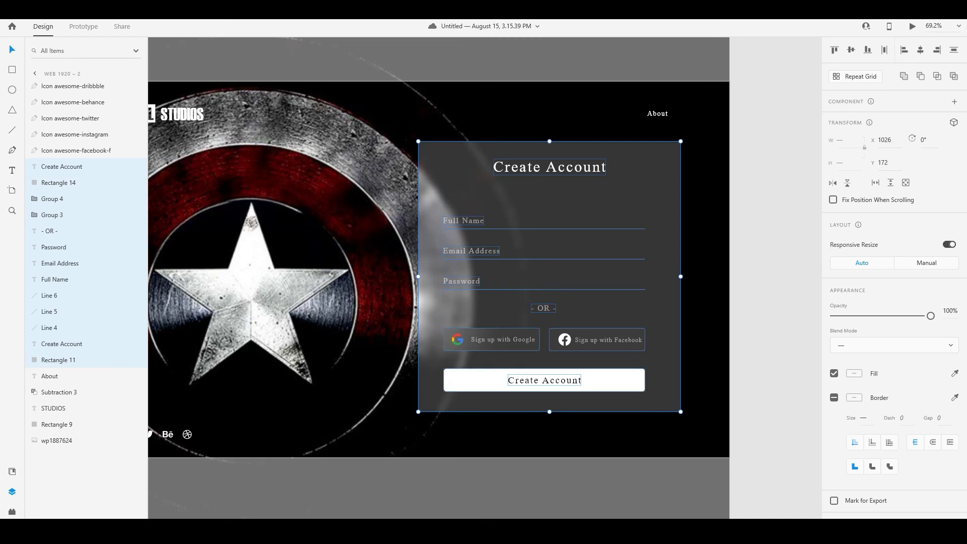
Try to group the Create Account button's label and rectangle, with the full-page background rectangle included in the selection.
{"action": "left_click", "coordinate": [619, 435]}
{"action": "left_click", "coordinate": [545, 380], "text": "shift"}
{"action": "left_click", "coordinate": [615, 382], "text": "shift"}
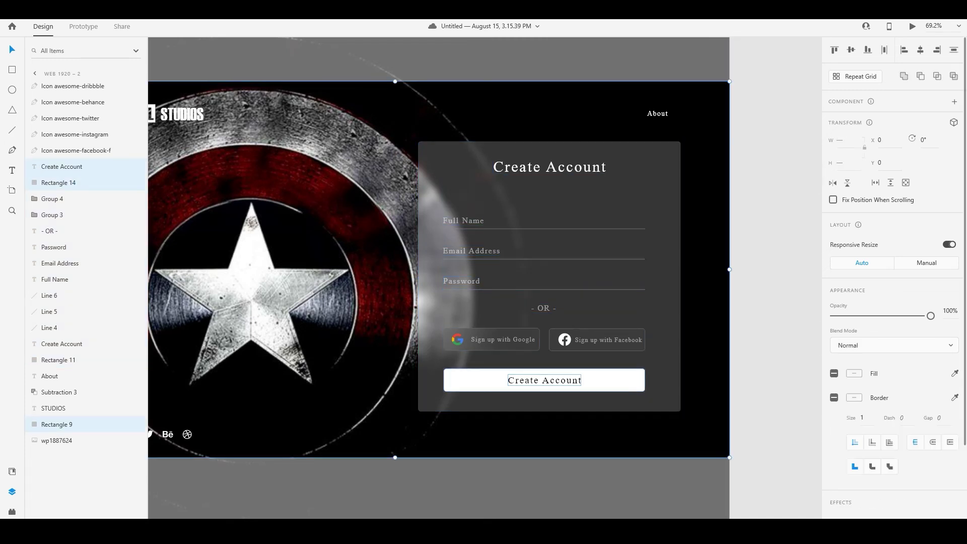
{"action": "key", "text": "ctrl+g"}
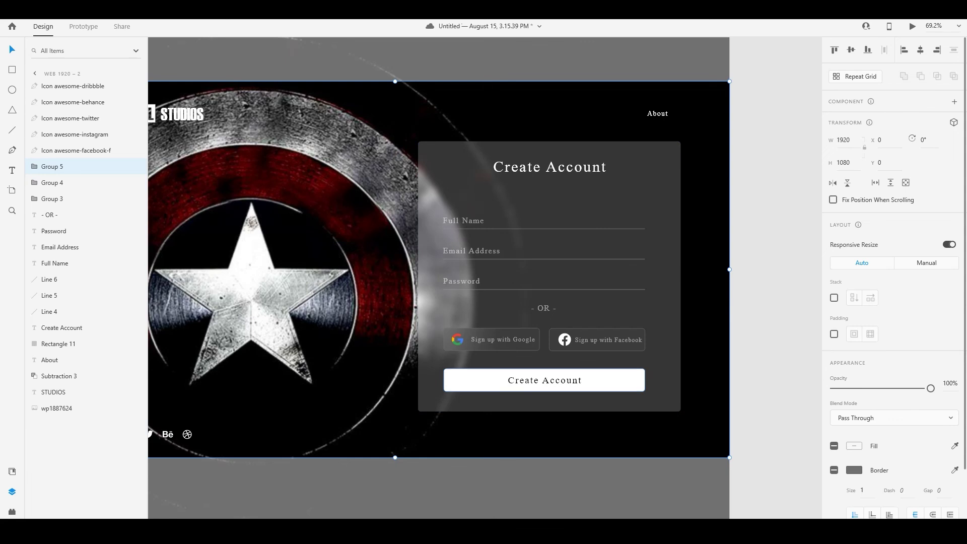
Select the form panel with all its texts, lines and button groups, and save the document.
{"action": "left_click", "coordinate": [657, 399]}
{"action": "left_click", "coordinate": [550, 167], "text": "shift"}
{"action": "left_click", "coordinate": [464, 220], "text": "shift"}
{"action": "left_click", "coordinate": [504, 228], "text": "shift"}
{"action": "left_click", "coordinate": [471, 251], "text": "shift"}
{"action": "left_click", "coordinate": [544, 259], "text": "shift"}
{"action": "left_click", "coordinate": [461, 280], "text": "shift"}
{"action": "left_click", "coordinate": [544, 290], "text": "shift"}
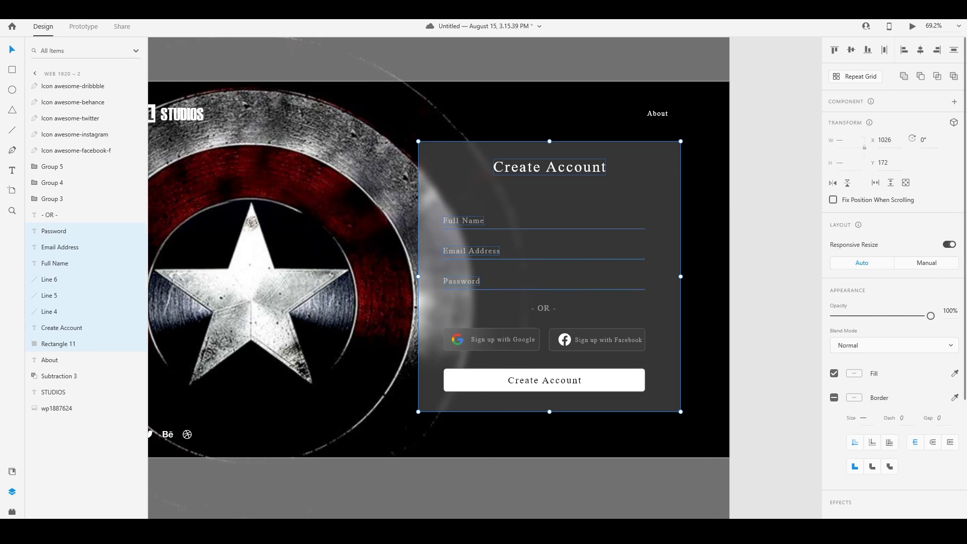
{"action": "left_click", "coordinate": [544, 308], "text": "shift"}
{"action": "left_click", "coordinate": [492, 339], "text": "shift"}
{"action": "left_click", "coordinate": [597, 339], "text": "shift"}
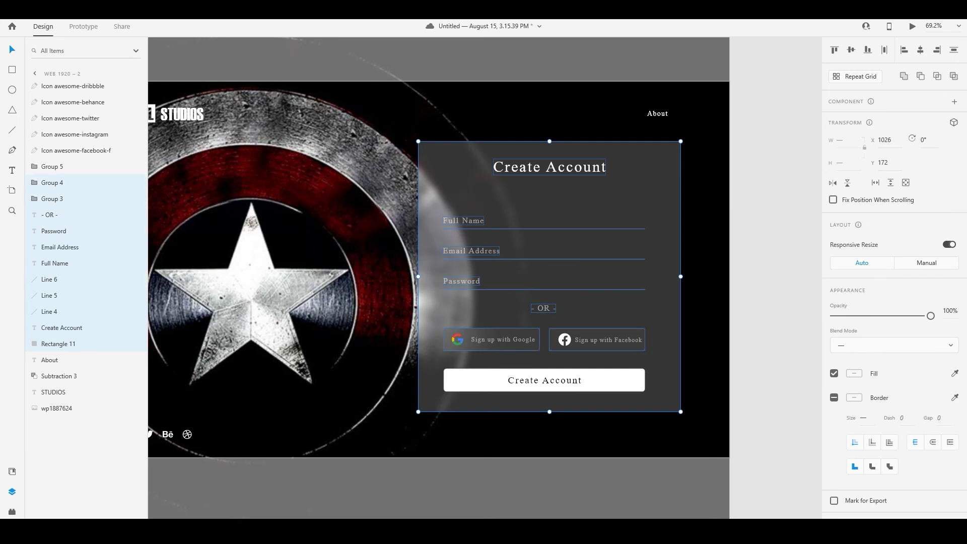
{"action": "left_click", "coordinate": [544, 381], "text": "shift"}
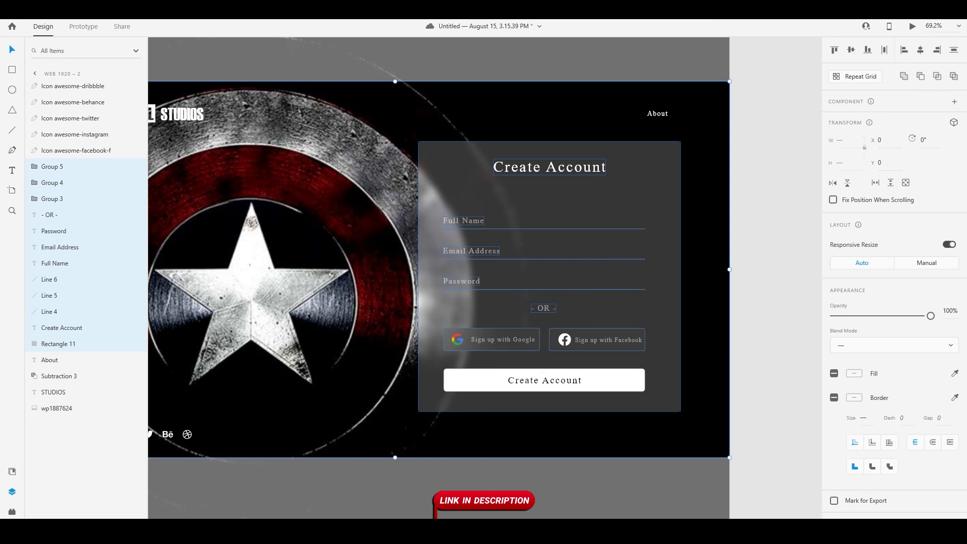
{"action": "key", "text": "ctrl+s"}
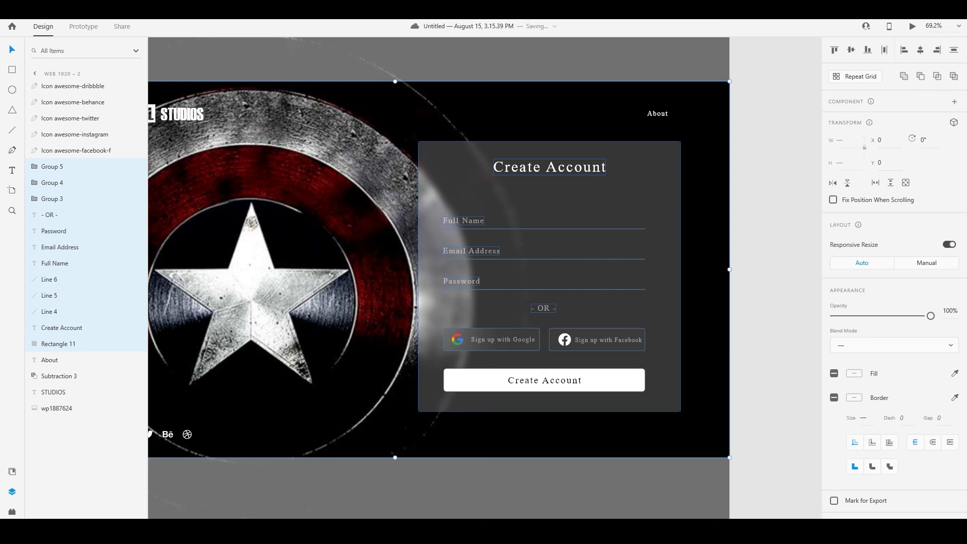
Try to make a component from the selected form elements, first alone and then including the wp1887624 image, undoing each attempt.
{"action": "key", "text": "ctrl+k"}
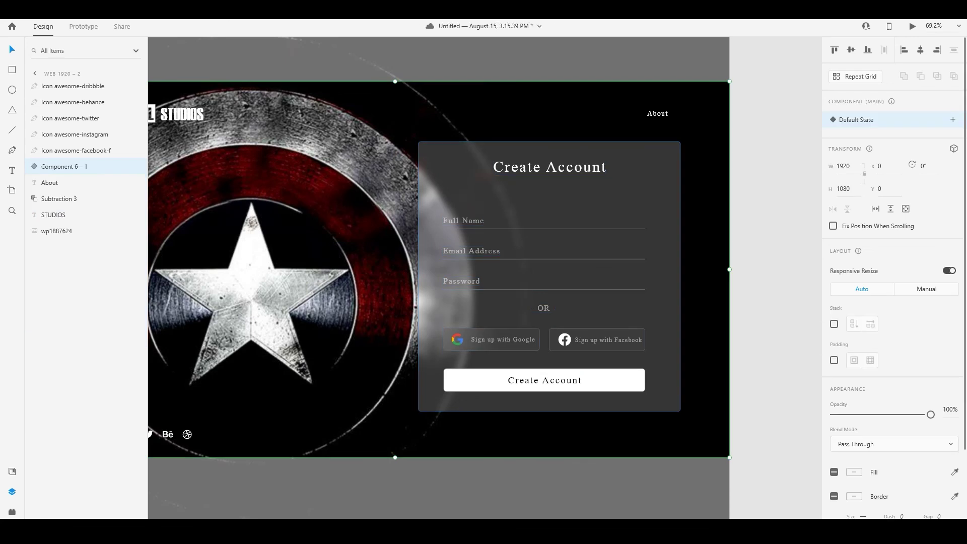
{"action": "key", "text": "ctrl+z"}
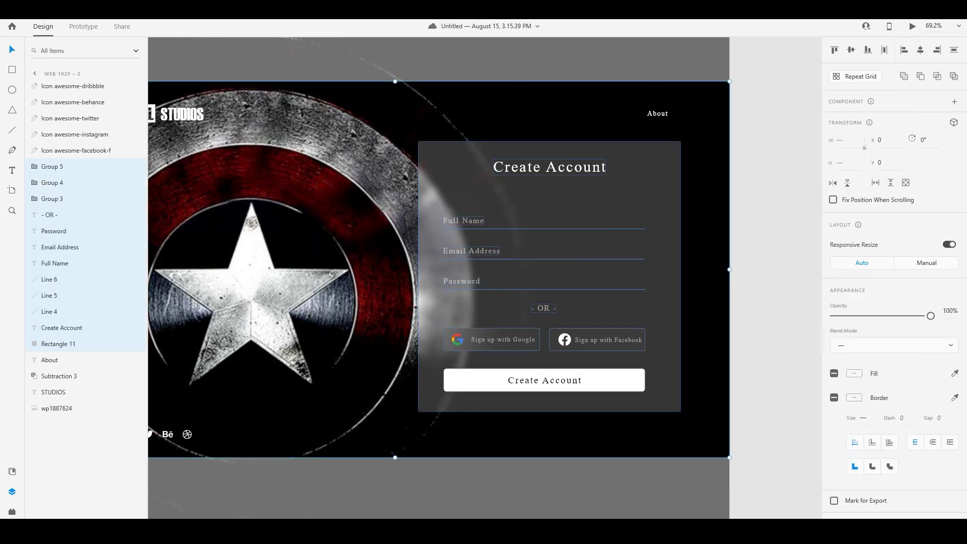
{"action": "left_click", "coordinate": [302, 269], "text": "shift"}
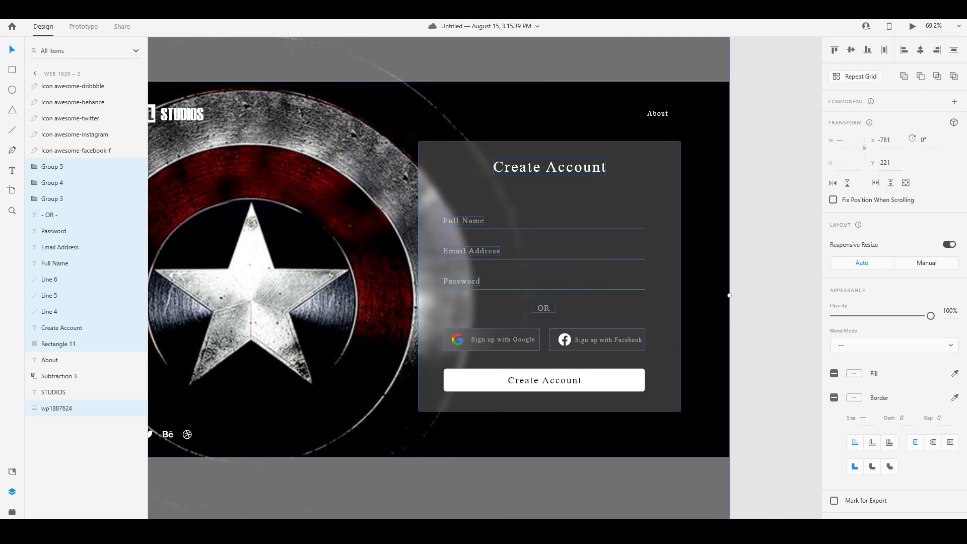
{"action": "key", "text": "ctrl+k"}
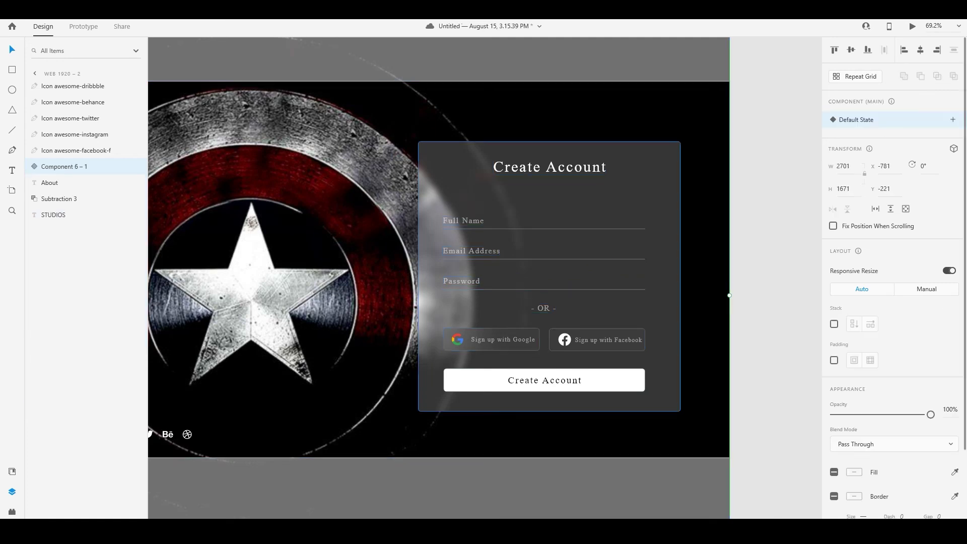
{"action": "key", "text": "ctrl+z"}
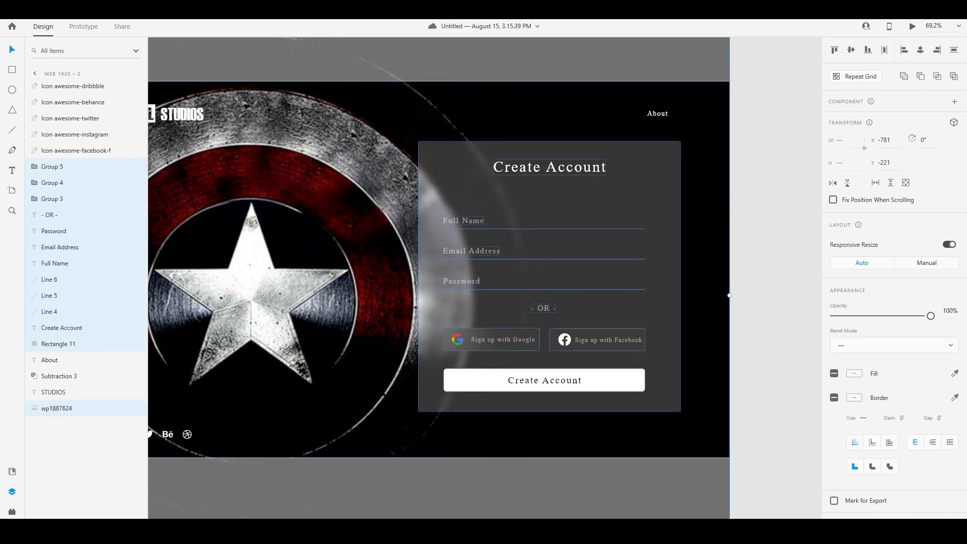
Remove the wp1887624 image, STUDIOS text, logo shape and About text from the layer selection, keeping only the form elements.
{"action": "left_click", "coordinate": [121, 408]}
{"action": "left_click", "coordinate": [57, 409], "text": "shift"}
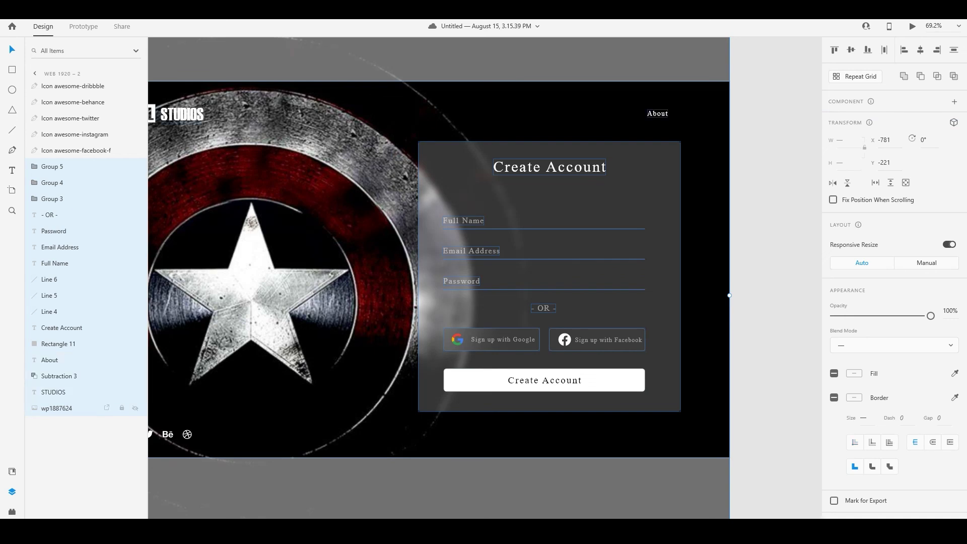
{"action": "left_click", "coordinate": [57, 409], "text": "ctrl"}
{"action": "left_click", "coordinate": [58, 392], "text": "ctrl"}
{"action": "left_click", "coordinate": [57, 376], "text": "ctrl"}
{"action": "left_click", "coordinate": [49, 360], "text": "ctrl"}
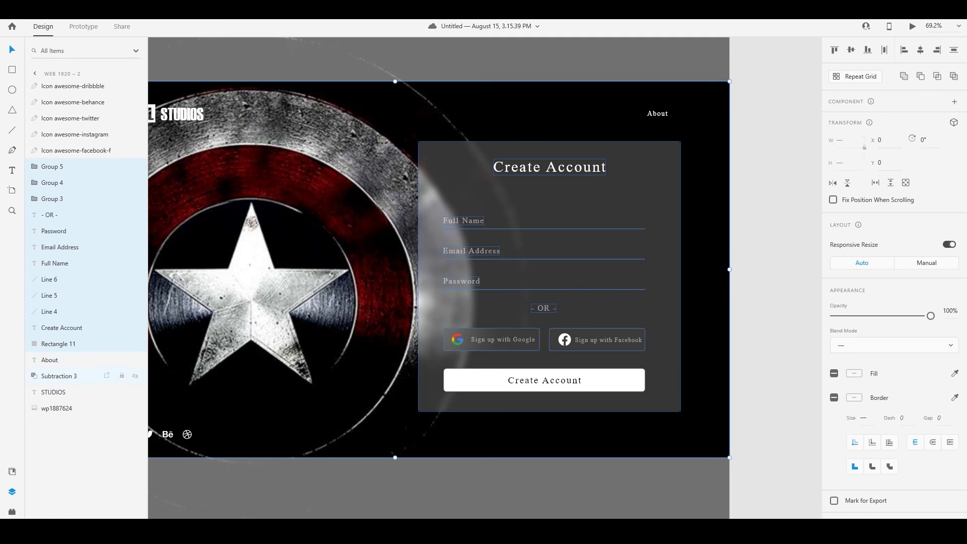
{"action": "left_click", "coordinate": [58, 344], "text": "ctrl"}
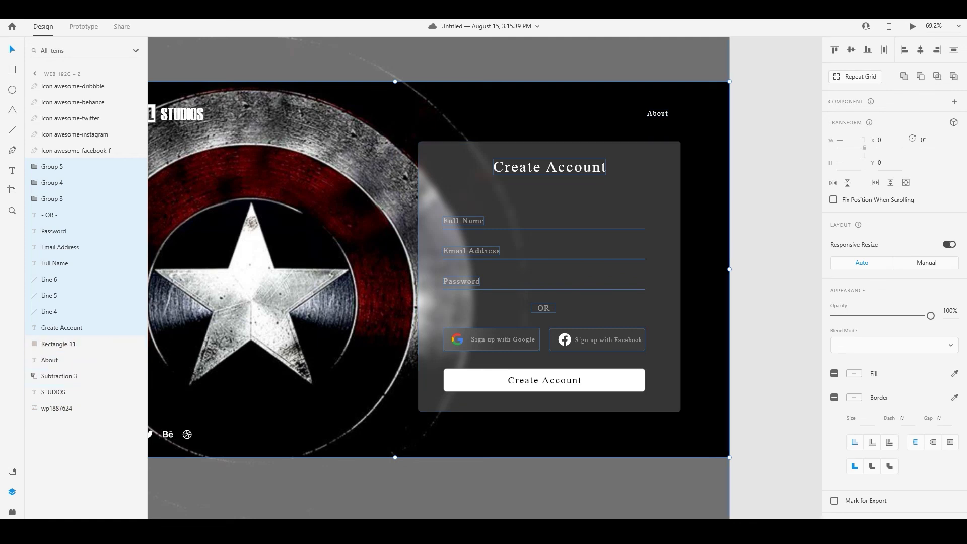
{"action": "left_click", "coordinate": [58, 344], "text": "ctrl"}
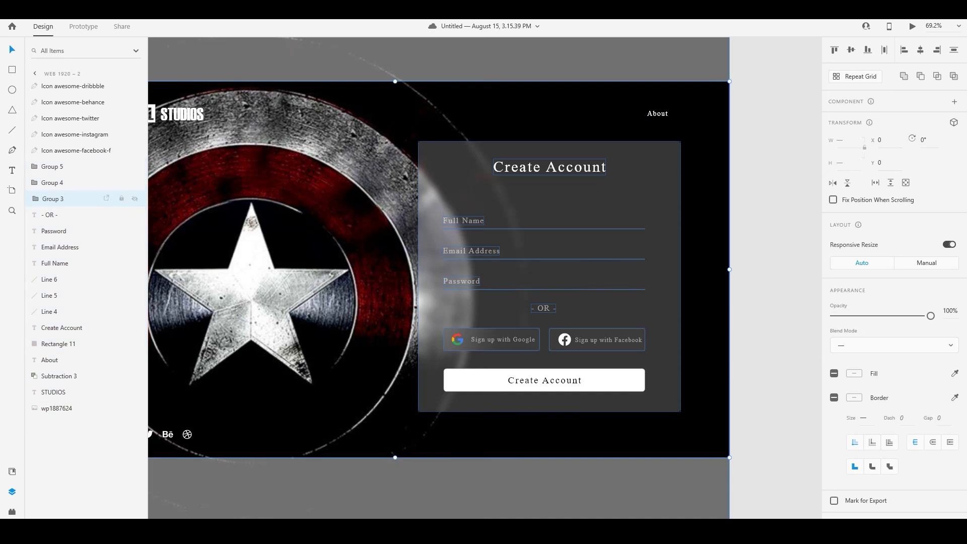
Try nesting the Create Account button group in another group, inspect its contents, and undo both groupings.
{"action": "left_click", "coordinate": [52, 199]}
{"action": "left_click", "coordinate": [544, 380]}
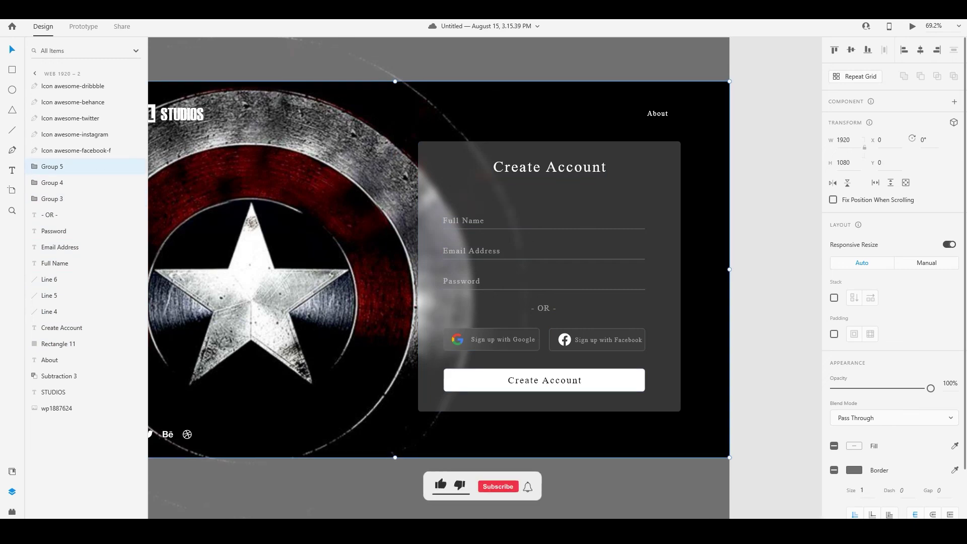
{"action": "key", "text": "ctrl+g"}
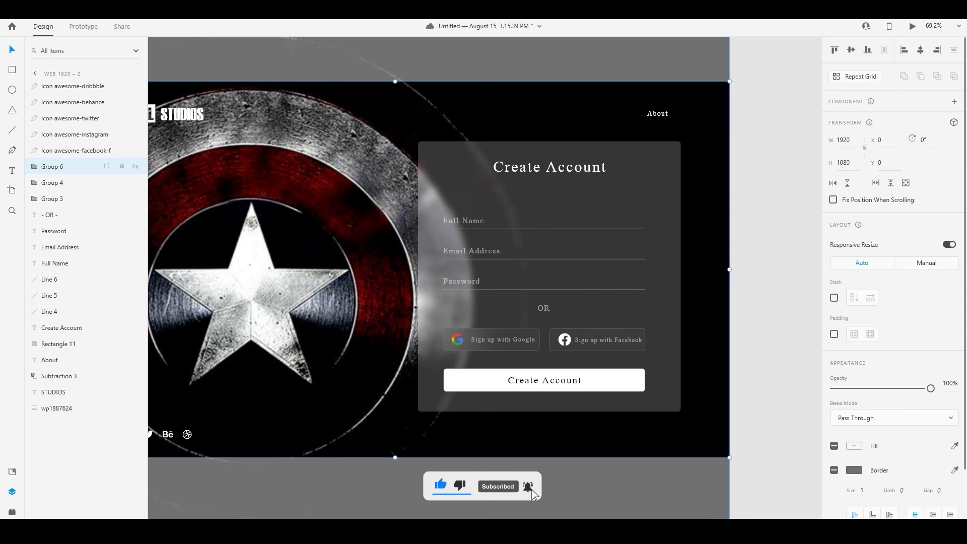
{"action": "left_click", "coordinate": [34, 167]}
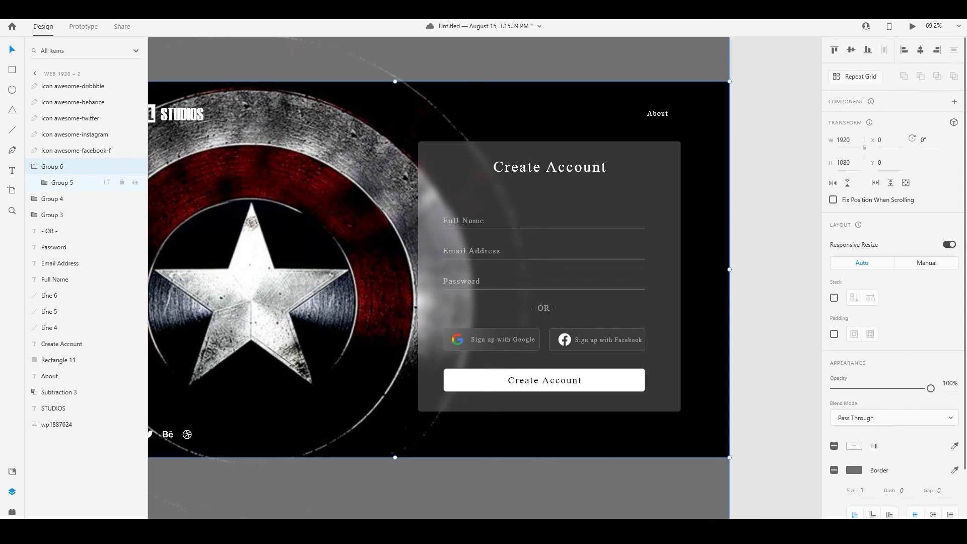
{"action": "right_click", "coordinate": [56, 167]}
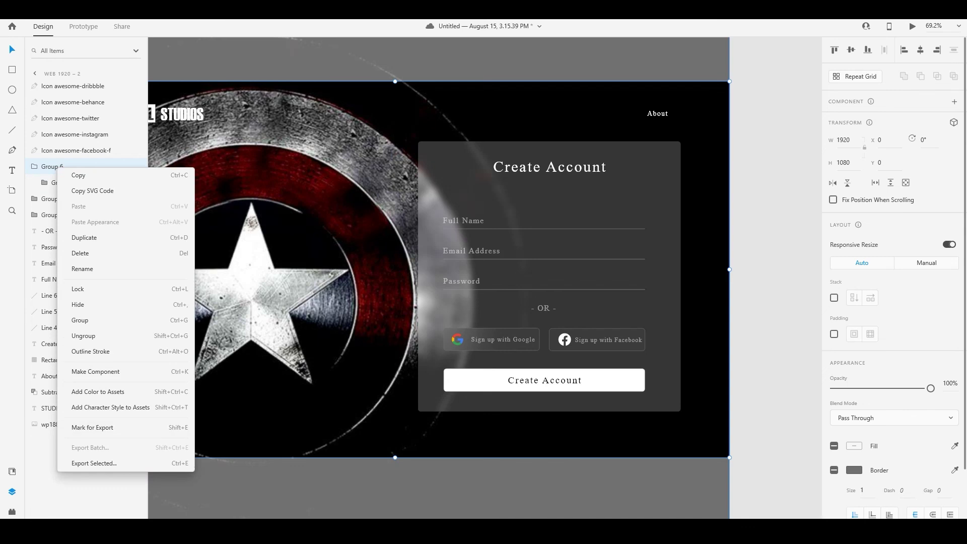
{"action": "key", "text": "Escape"}
{"action": "key", "text": "ctrl+z"}
{"action": "key", "text": "ctrl+z"}
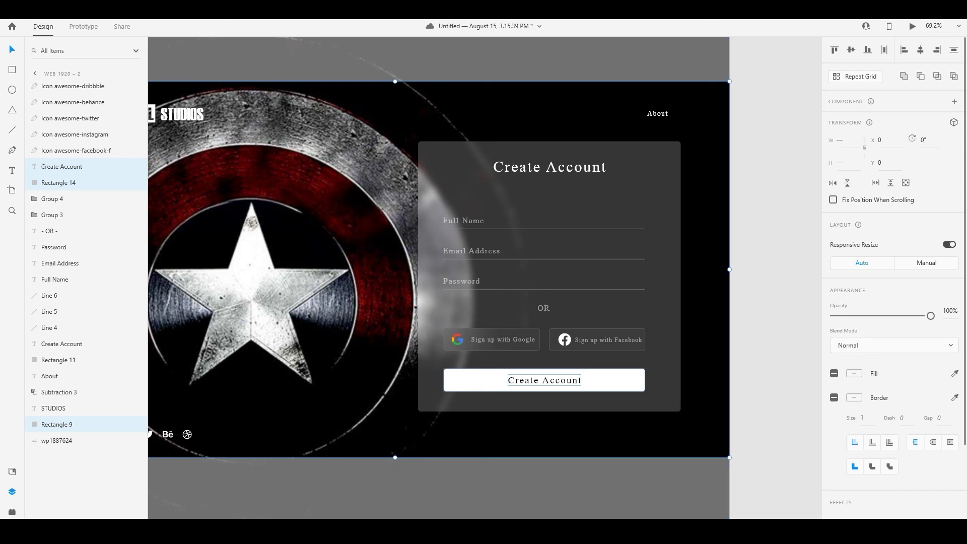
Group the white Create Account button rectangle with its label, leaving the background rectangle out.
{"action": "left_click", "coordinate": [771, 353]}
{"action": "left_click", "coordinate": [615, 381]}
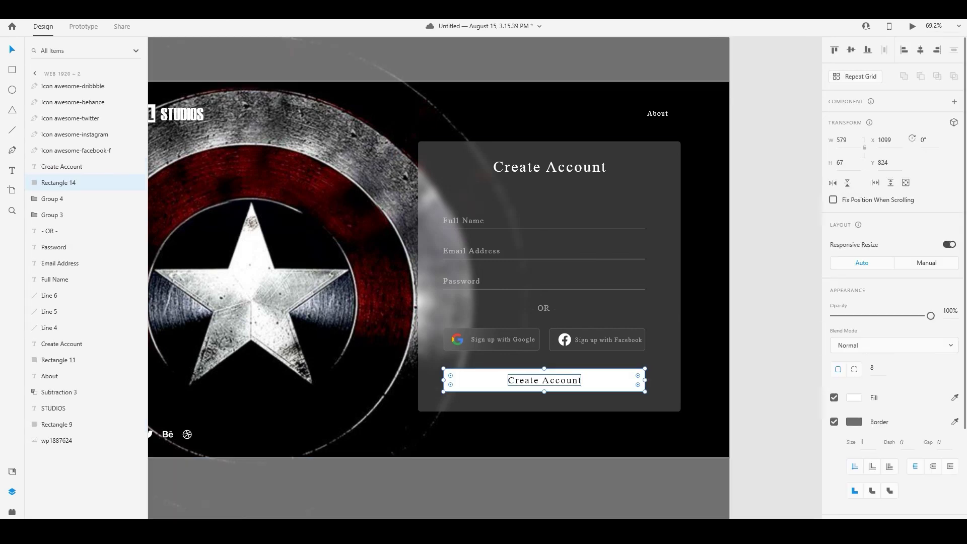
{"action": "left_click", "coordinate": [545, 381], "text": "shift"}
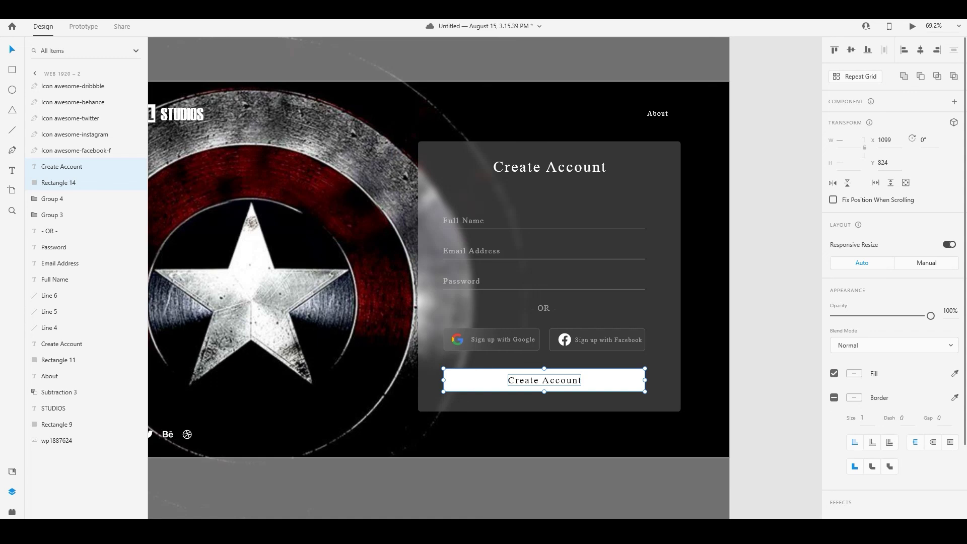
{"action": "key", "text": "ctrl+g"}
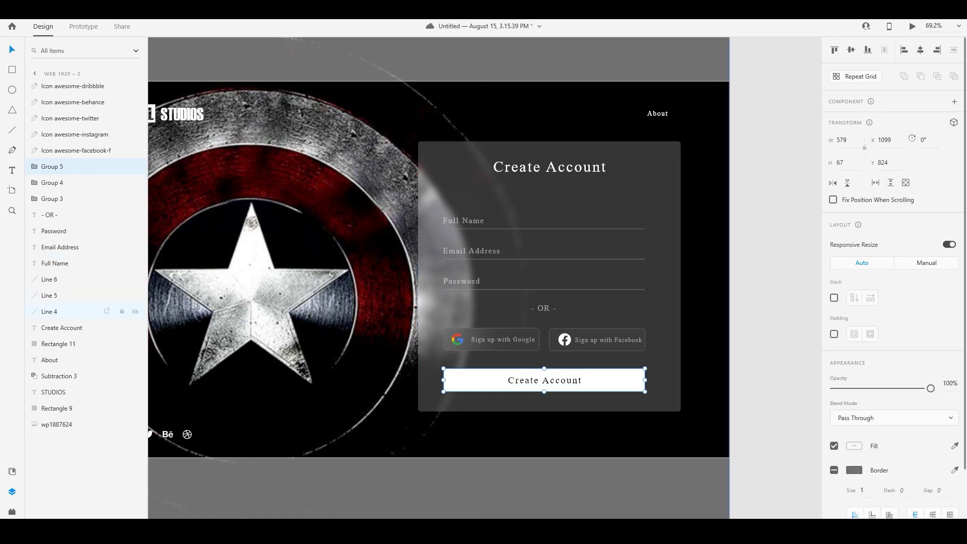
Make one component from the form panel Rectangle 11 and all the form's texts, lines and button groups.
{"action": "left_click", "coordinate": [62, 327], "text": "shift"}
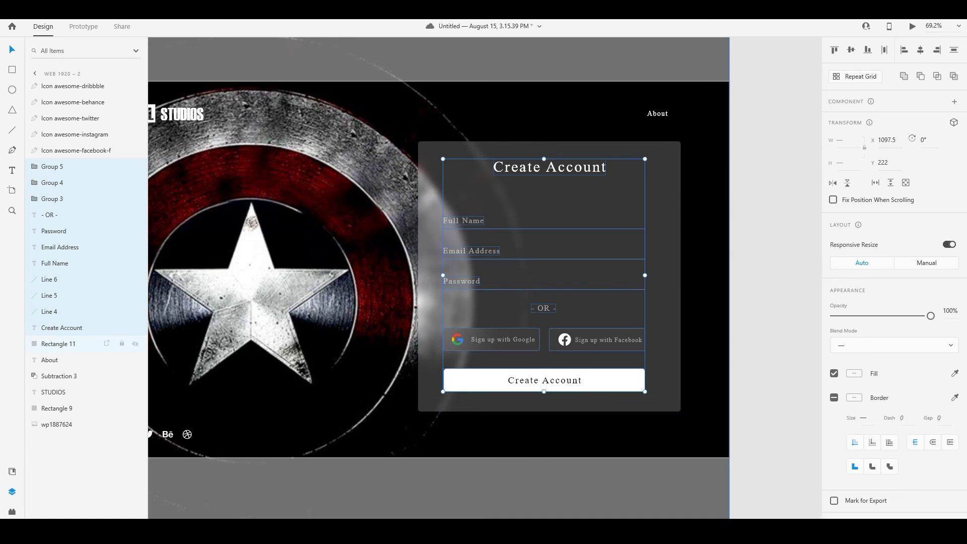
{"action": "left_click", "coordinate": [135, 344]}
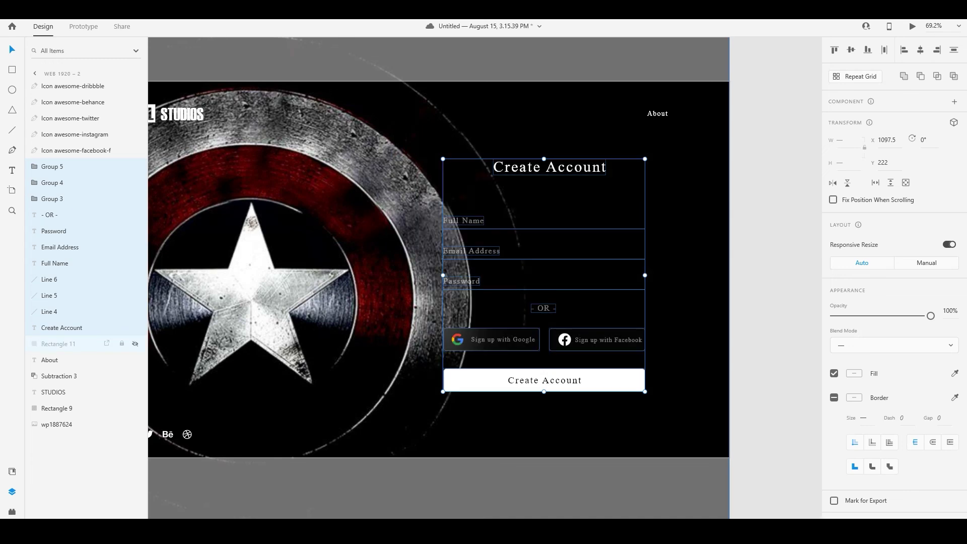
{"action": "left_click", "coordinate": [135, 344]}
{"action": "left_click", "coordinate": [59, 343], "text": "shift"}
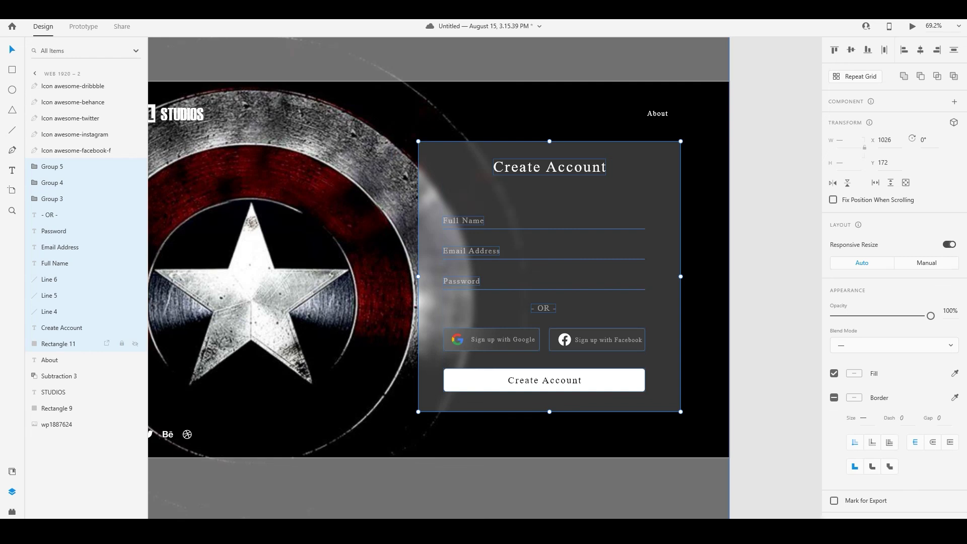
{"action": "key", "text": "ctrl+k"}
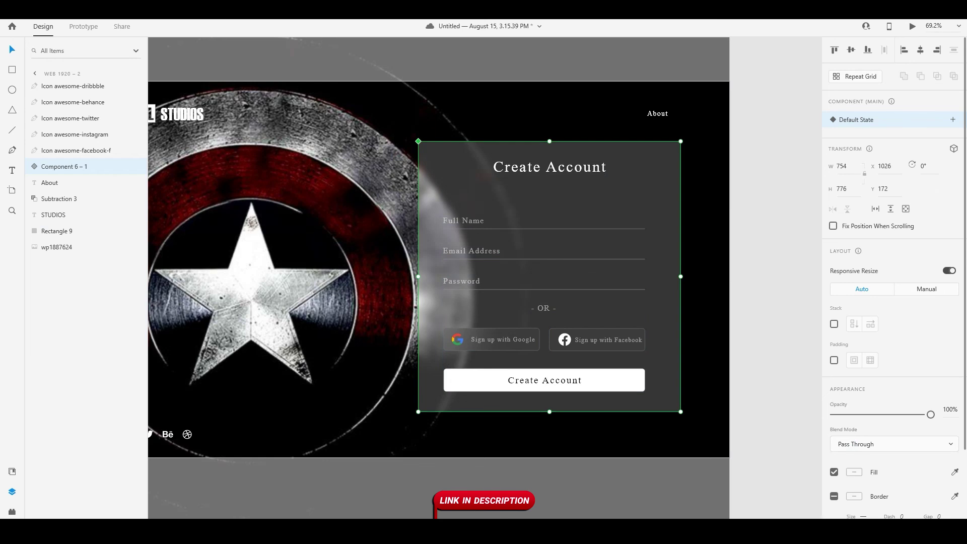
Add a Hover State to the sign-up form component, keeping its default name, and reselect the component.
{"action": "left_click", "coordinate": [953, 120]}
{"action": "left_click", "coordinate": [876, 141]}
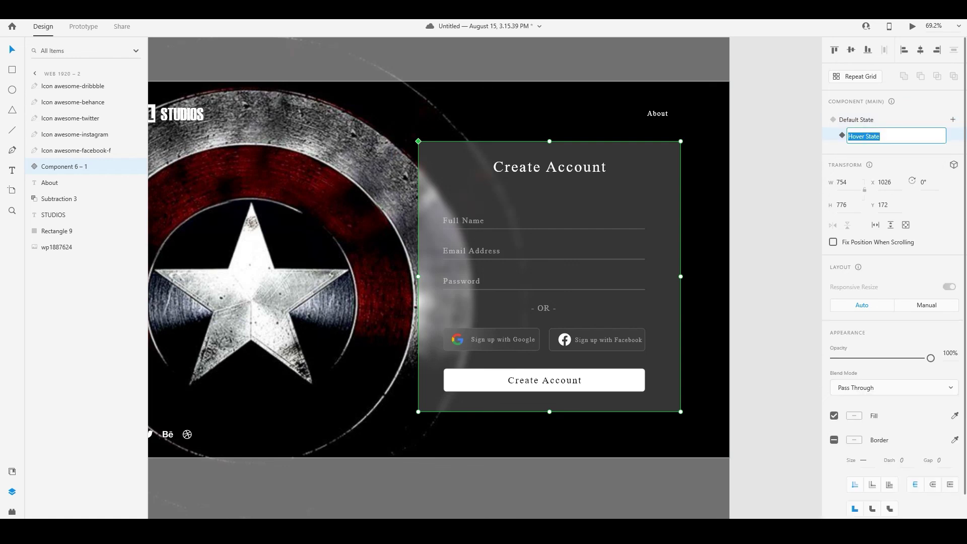
{"action": "key", "text": "Return"}
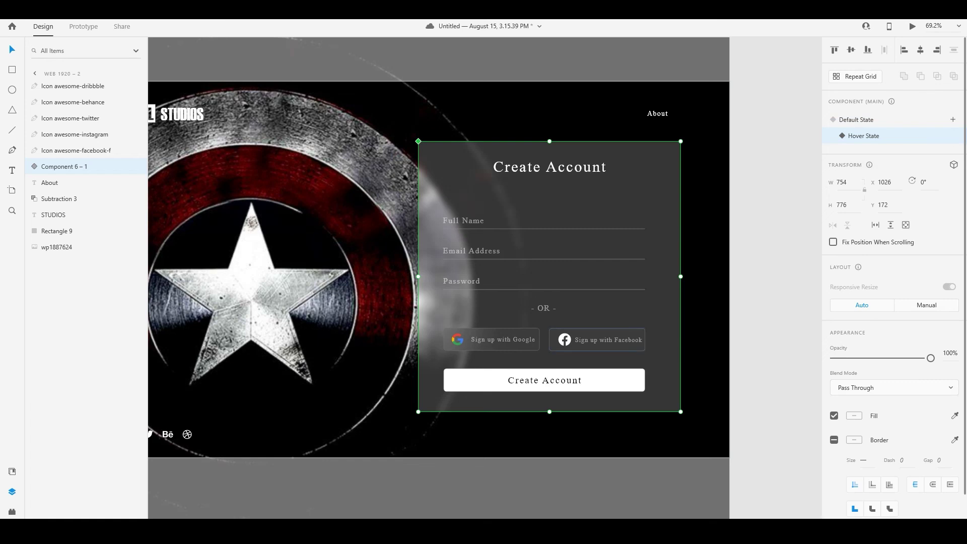
{"action": "key", "text": "Escape"}
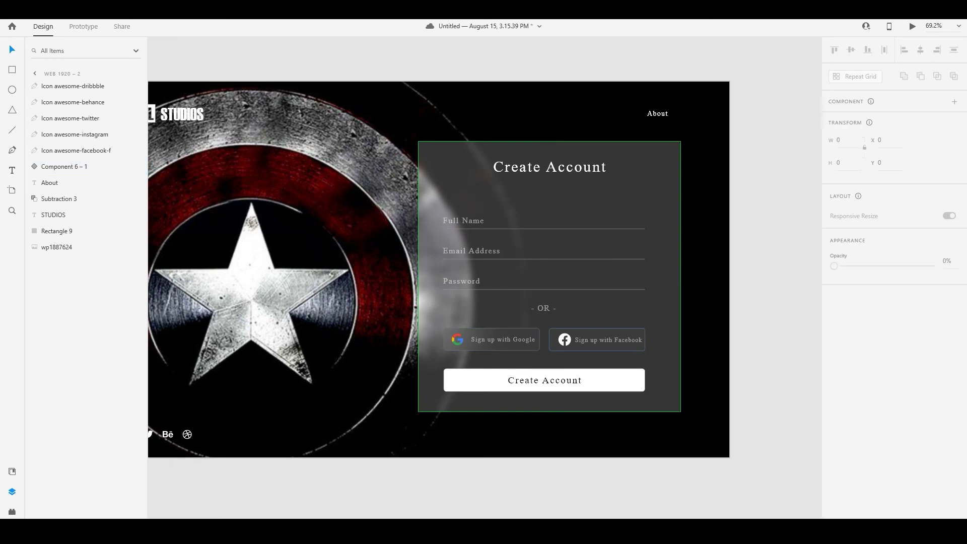
{"action": "left_click", "coordinate": [549, 277]}
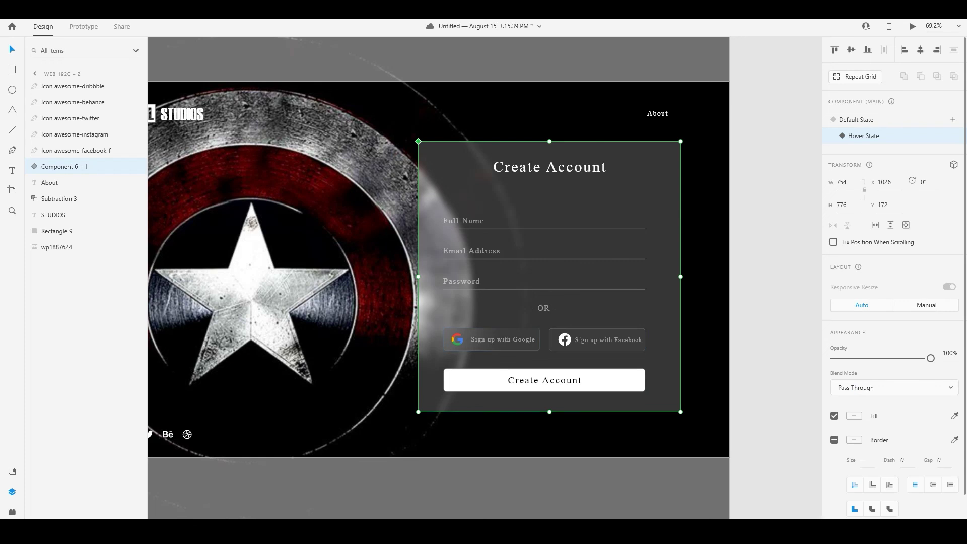
Try lowering the opacity of the form's input labels, lines, OR text and Google and Facebook buttons to 48%, and restore it to 100%.
{"action": "double_click", "coordinate": [597, 340]}
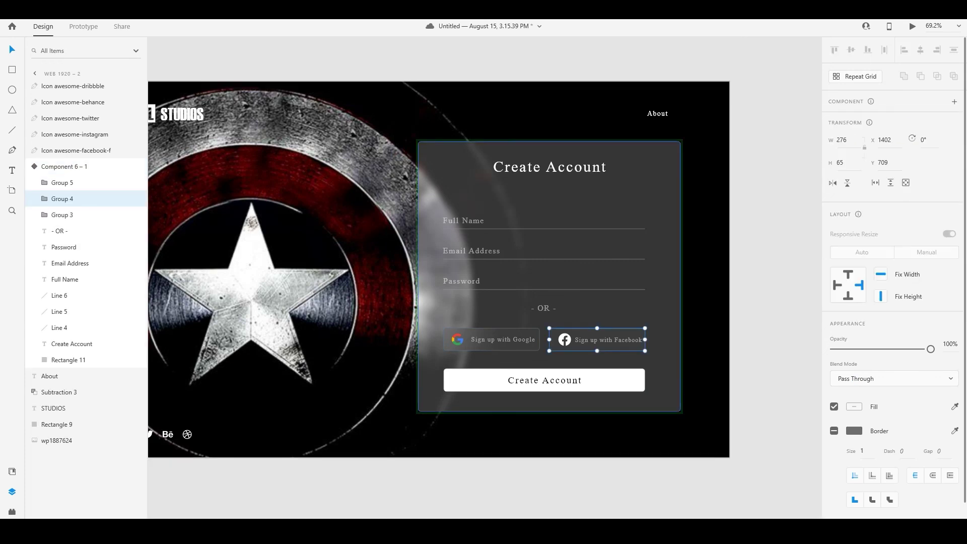
{"action": "left_click", "coordinate": [502, 340], "text": "shift"}
{"action": "left_click", "coordinate": [543, 308], "text": "shift"}
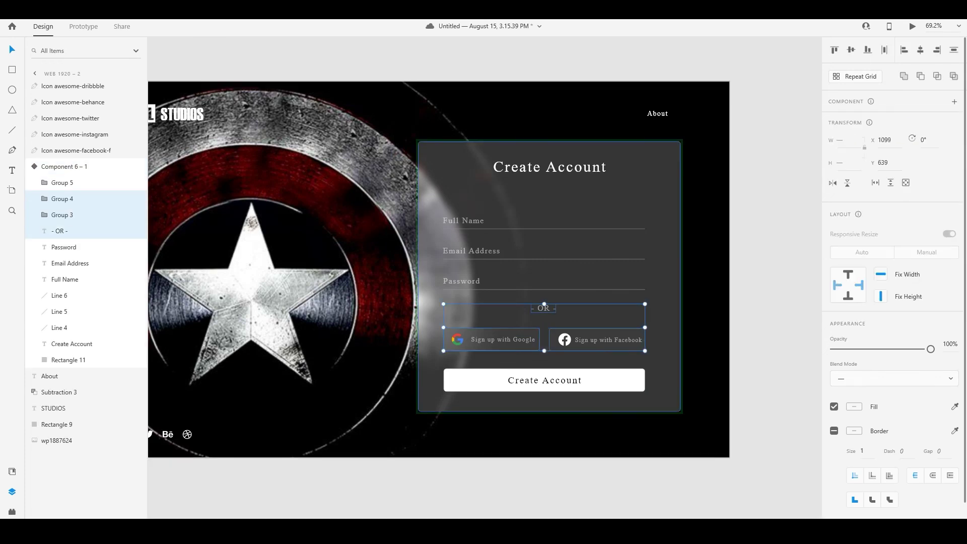
{"action": "left_click", "coordinate": [541, 290], "text": "shift"}
{"action": "left_click", "coordinate": [462, 282], "text": "shift"}
{"action": "left_click", "coordinate": [474, 262], "text": "shift"}
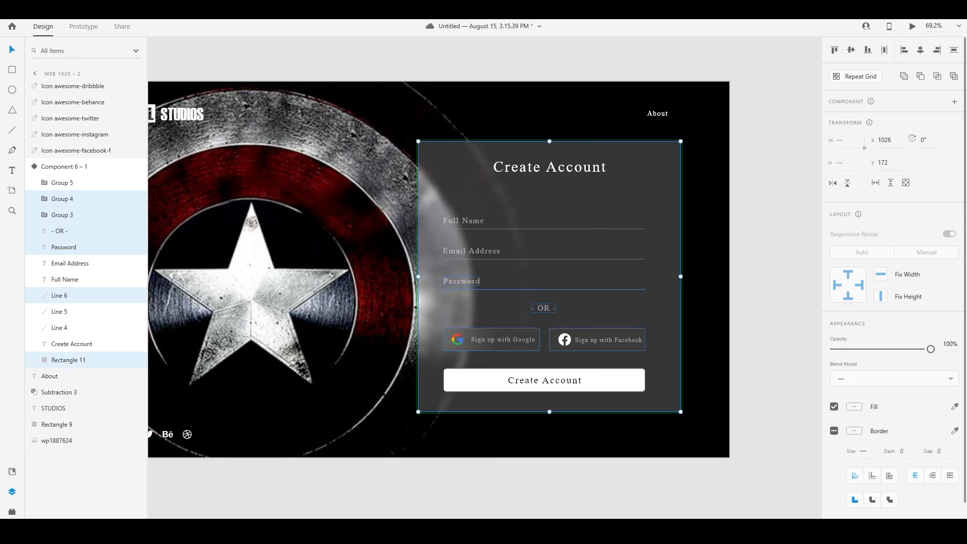
{"action": "left_click", "coordinate": [475, 259], "text": "shift"}
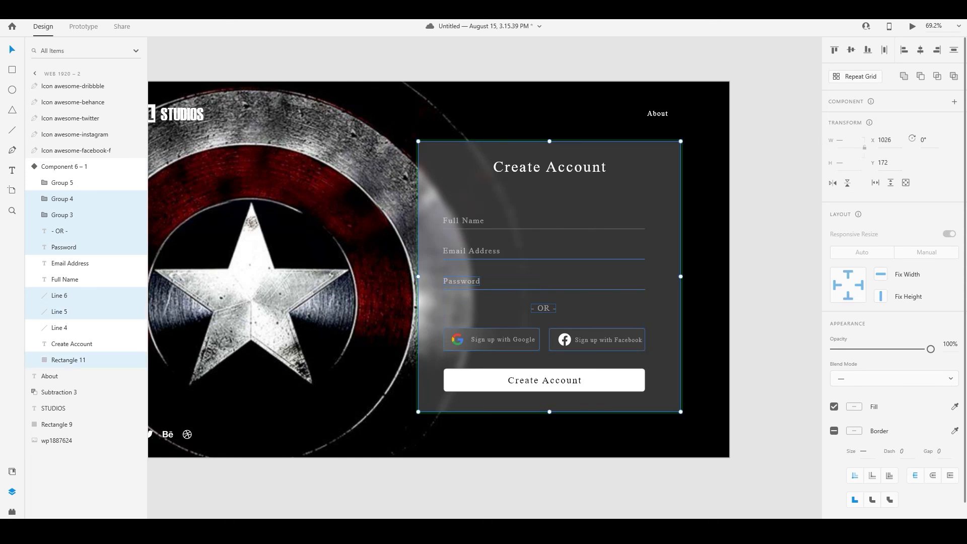
{"action": "left_click", "coordinate": [476, 266], "text": "shift"}
{"action": "left_click", "coordinate": [472, 252], "text": "shift"}
{"action": "left_click", "coordinate": [466, 222], "text": "shift"}
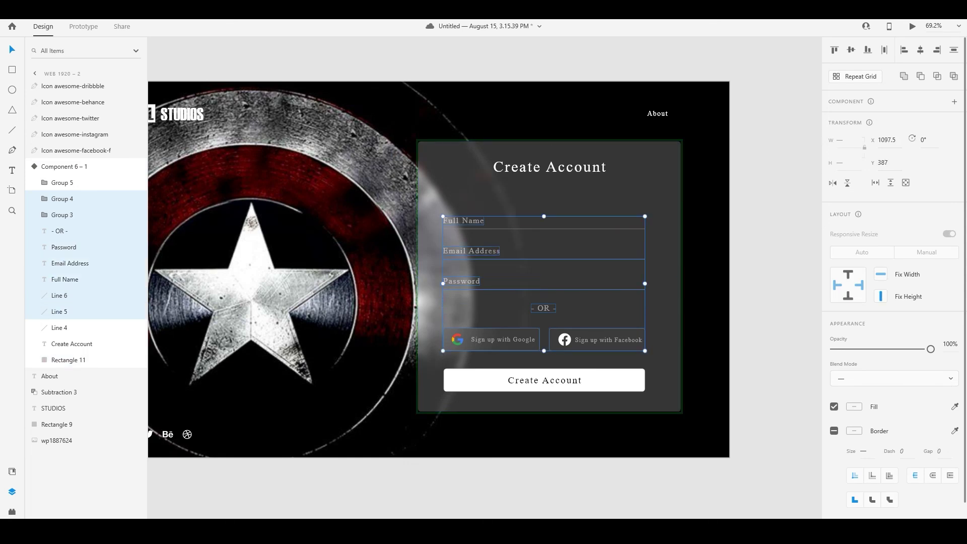
{"action": "left_click", "coordinate": [469, 230], "text": "shift"}
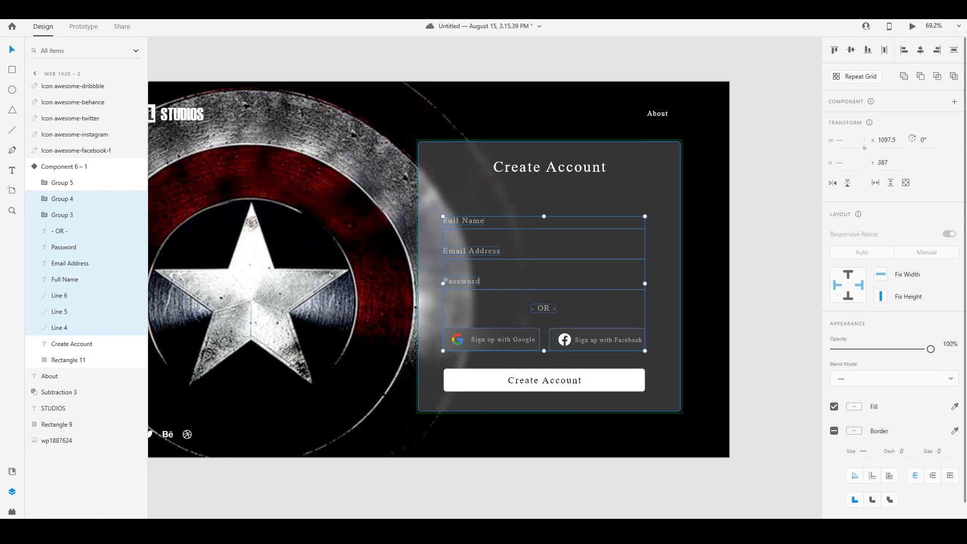
{"action": "left_click_drag", "start_coordinate": [931, 349], "coordinate": [880, 349]}
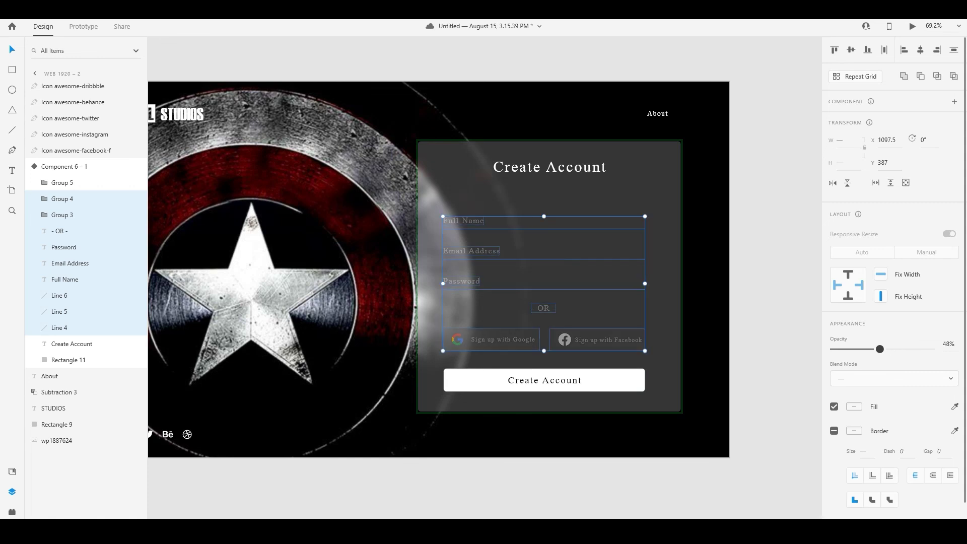
{"action": "key", "text": "0"}
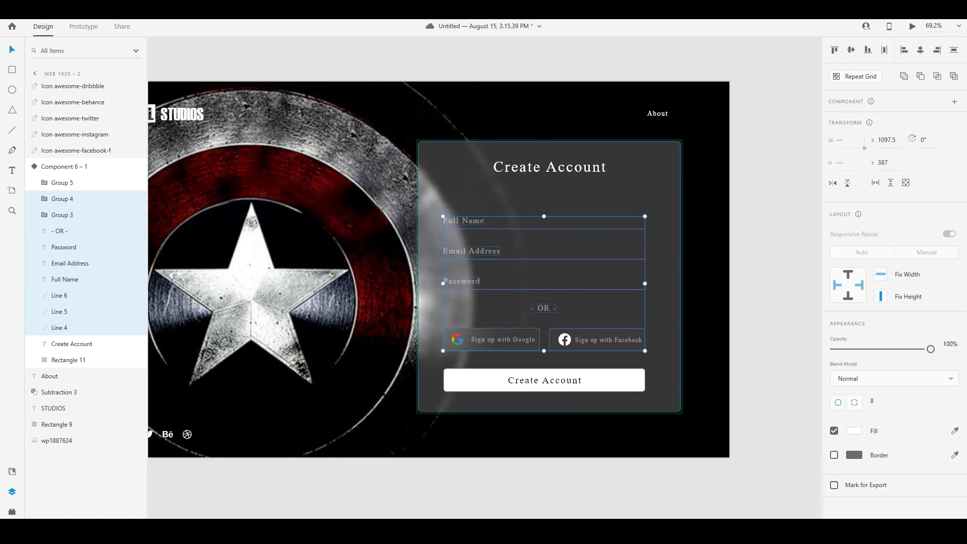
Set the background blur amount of the form panel Rectangle 11 to 32 in the Hover State.
{"action": "left_click", "coordinate": [674, 277]}
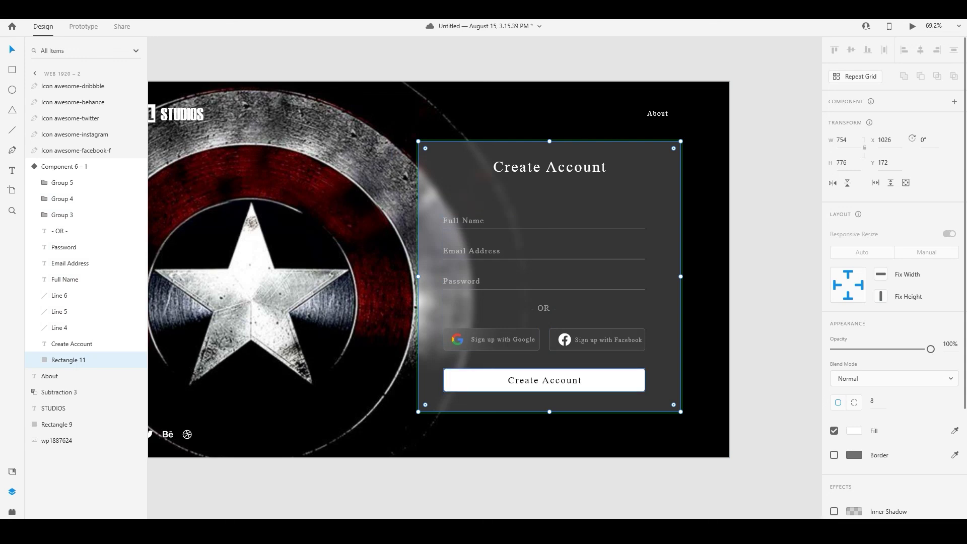
{"action": "left_click", "coordinate": [545, 380]}
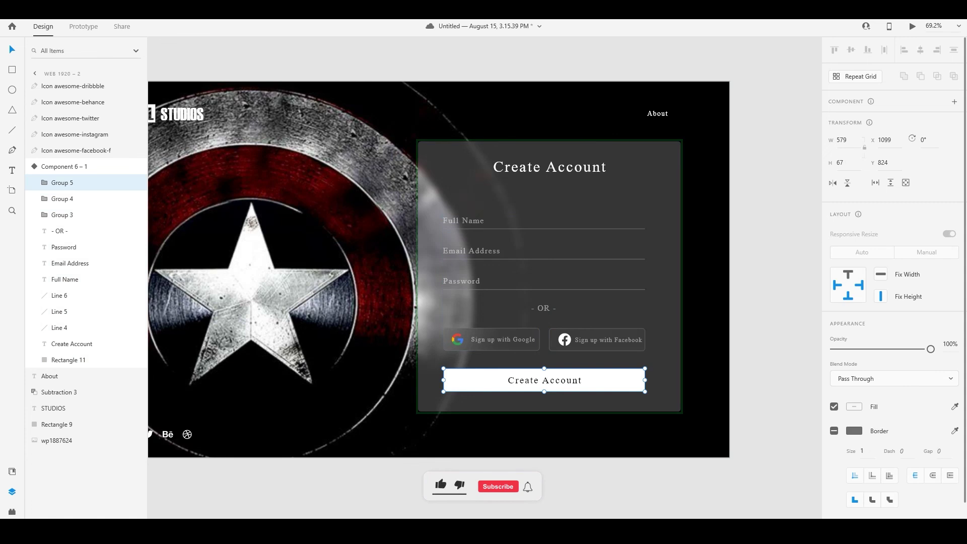
{"action": "left_click", "coordinate": [662, 304]}
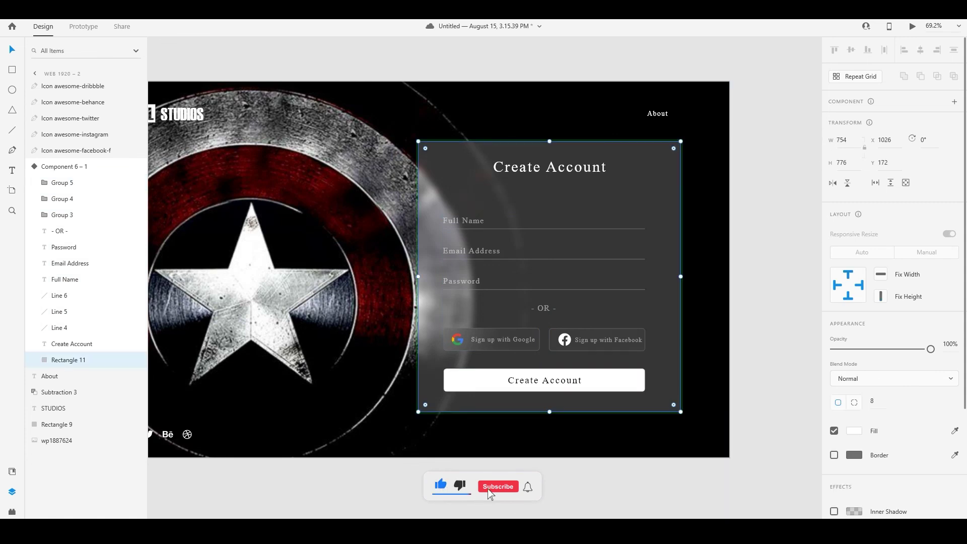
{"action": "left_click_drag", "start_coordinate": [931, 349], "coordinate": [887, 349]}
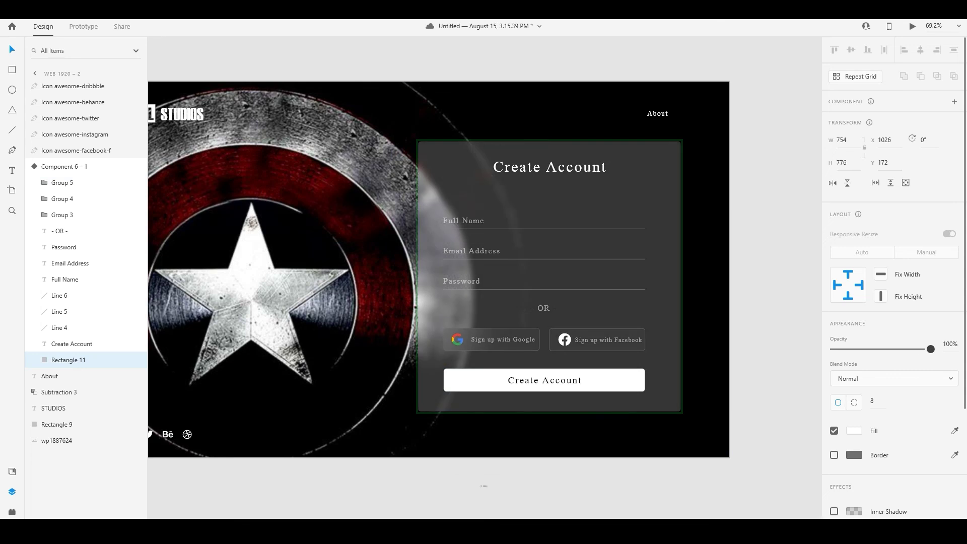
{"action": "scroll", "coordinate": [894, 277], "scroll_direction": "down", "scroll_amount": 2}
{"action": "scroll", "coordinate": [894, 277], "scroll_direction": "down", "scroll_amount": 2}
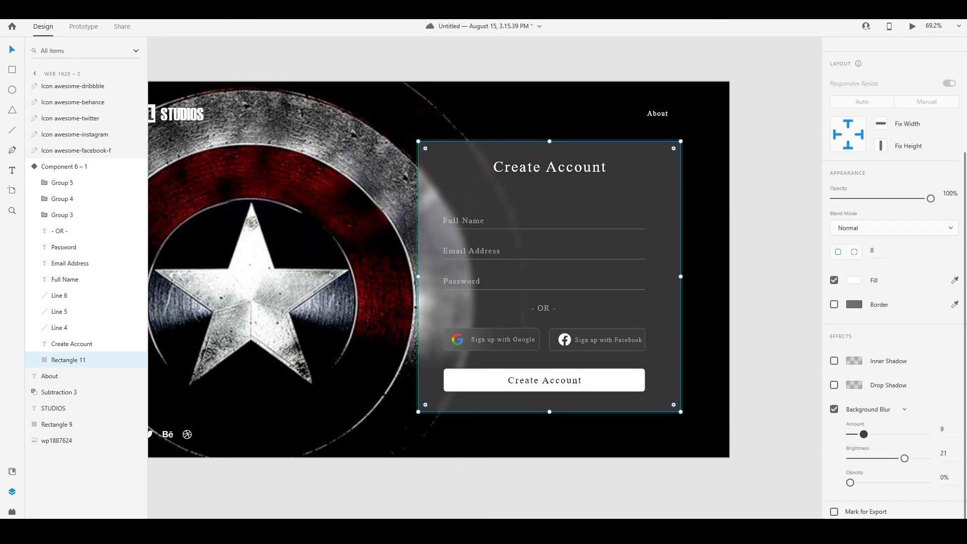
{"action": "left_click_drag", "start_coordinate": [864, 434], "coordinate": [899, 435]}
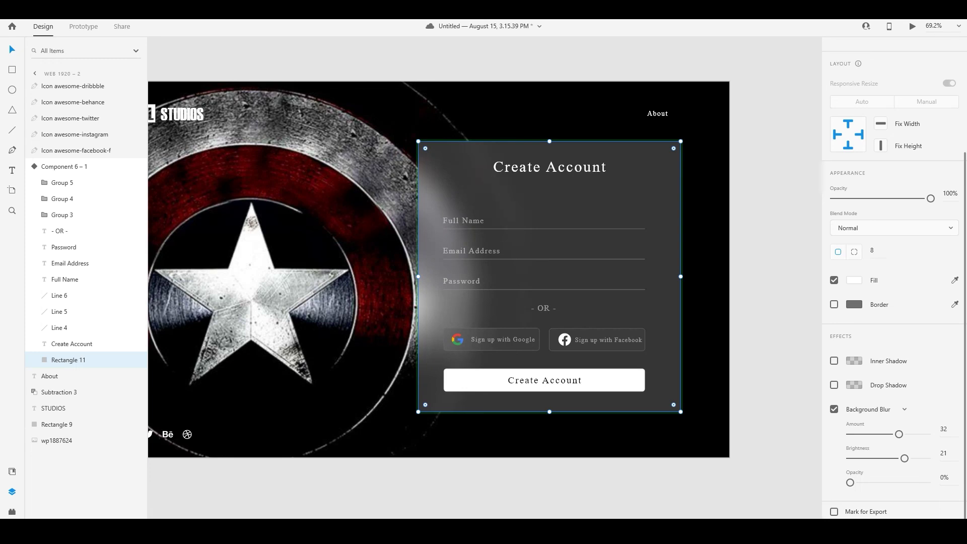
Reselect the form component and alternate between its Default State and Hover State to compare the panel blur.
{"action": "left_click", "coordinate": [776, 322]}
{"action": "left_click", "coordinate": [650, 302]}
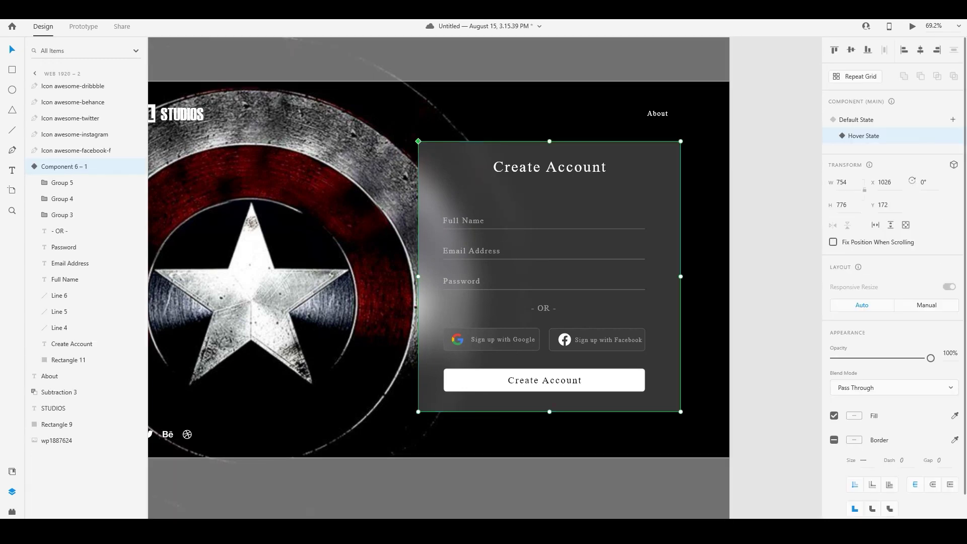
{"action": "left_click", "coordinate": [857, 120]}
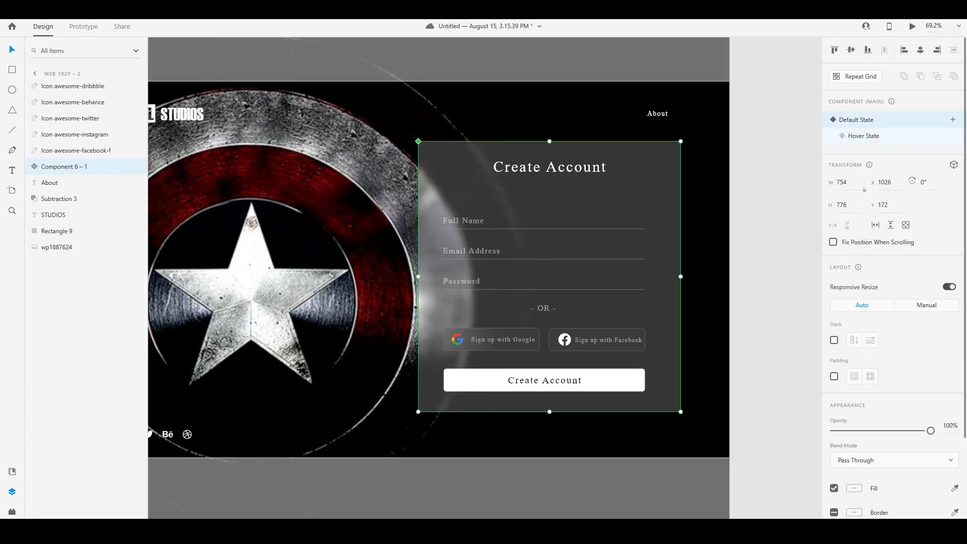
{"action": "left_click", "coordinate": [863, 136]}
{"action": "left_click", "coordinate": [857, 120]}
{"action": "left_click", "coordinate": [864, 136]}
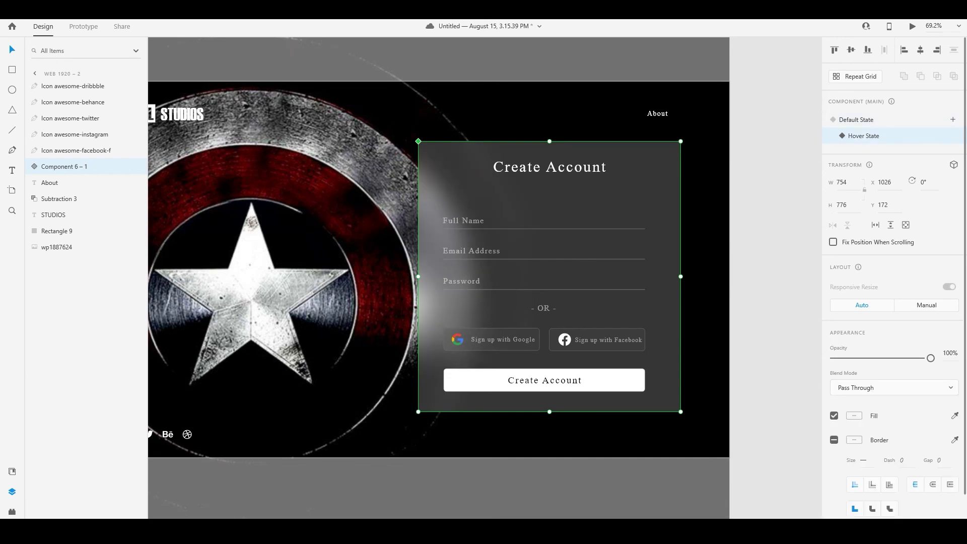
Preview the Web 1920 – 2 artboard, close the preview and deselect everything.
{"action": "key", "text": "Escape"}
{"action": "scroll", "coordinate": [786, 192], "scroll_direction": "down", "scroll_amount": 3}
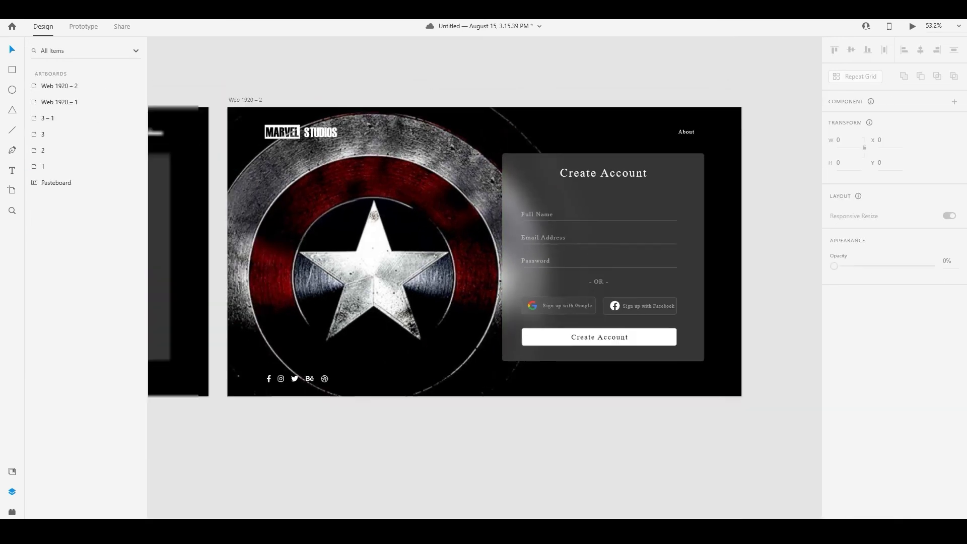
{"action": "left_click", "coordinate": [246, 100]}
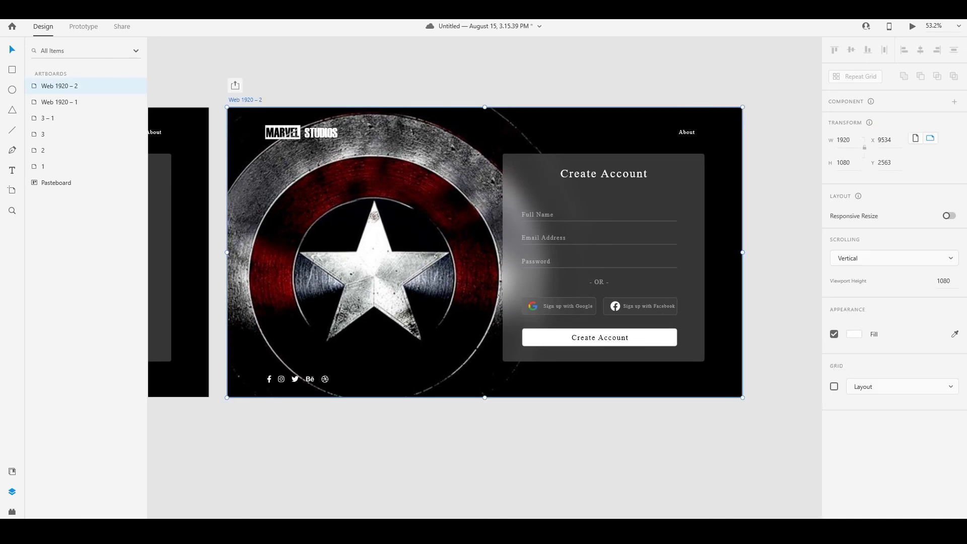
{"action": "key", "text": "ctrl+Return"}
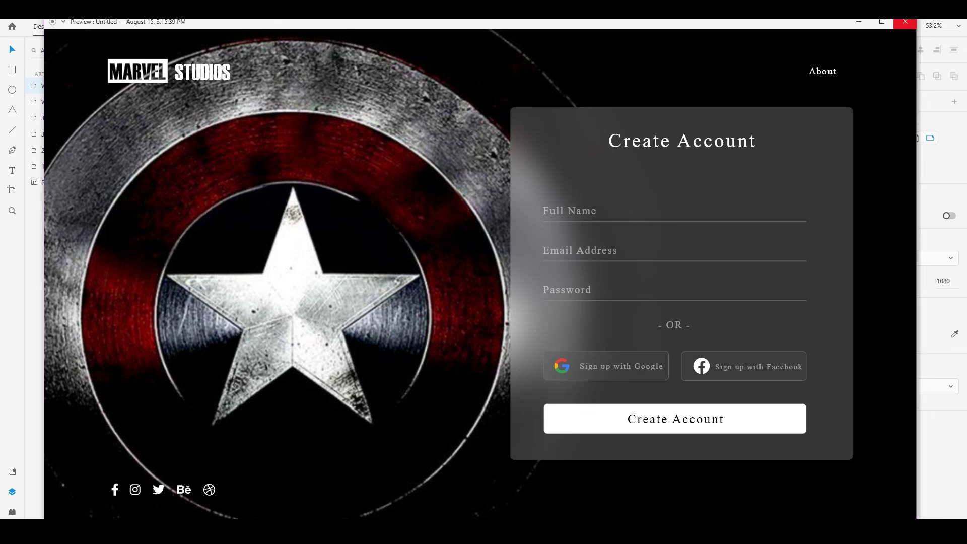
{"action": "left_click", "coordinate": [906, 21]}
{"action": "left_click", "coordinate": [782, 282]}
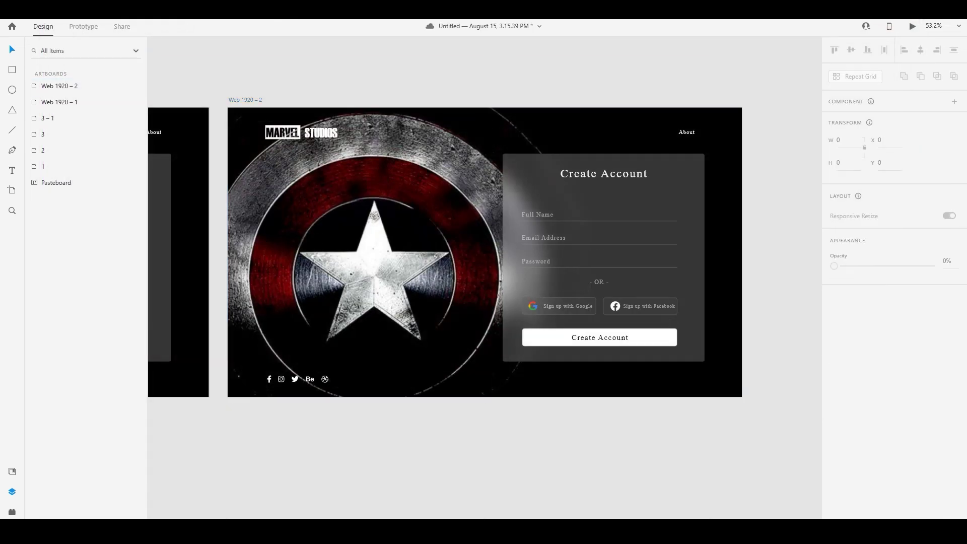
Switch the sign-up form component to its Default State and preview Web 1920 – 2 to test the hover blur.
{"action": "left_click", "coordinate": [603, 257]}
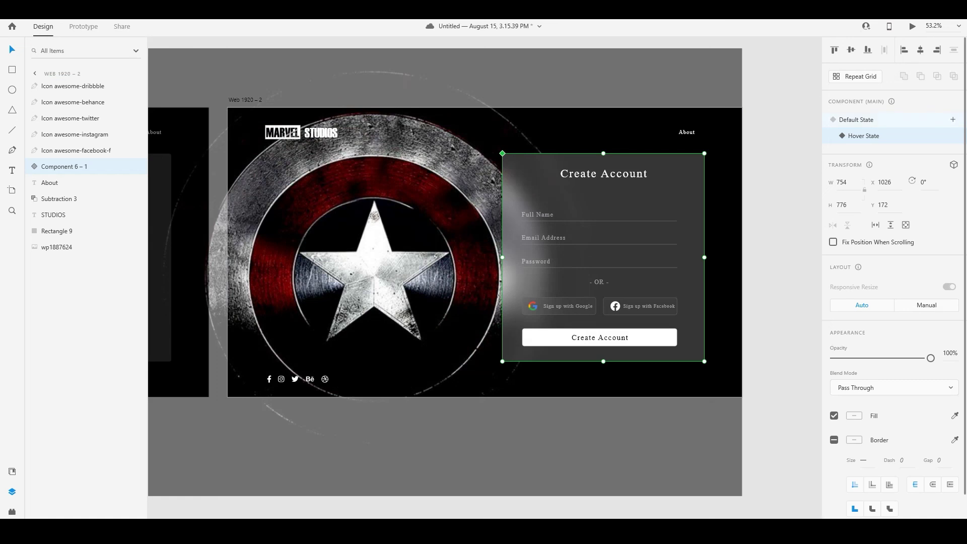
{"action": "key", "text": "Escape"}
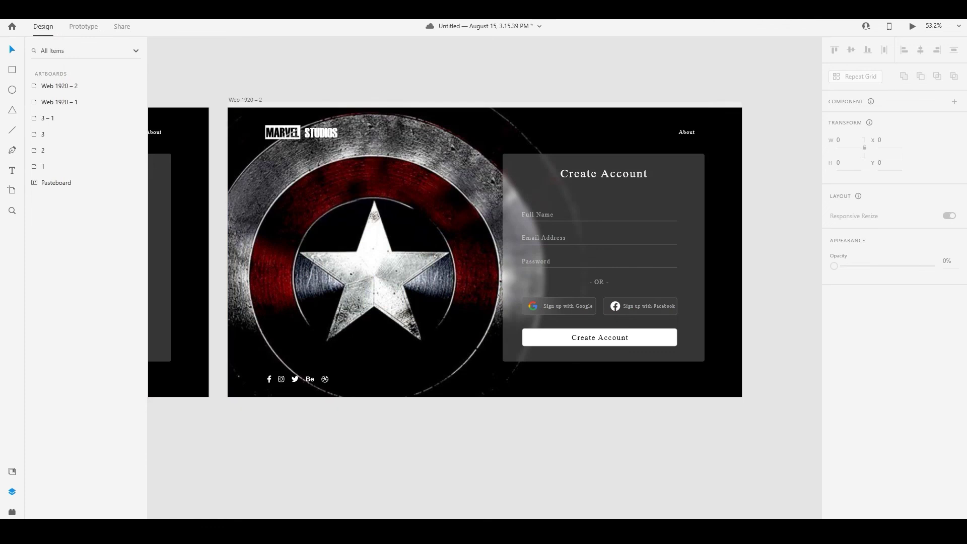
{"action": "left_click", "coordinate": [245, 100]}
{"action": "key", "text": "ctrl+Return"}
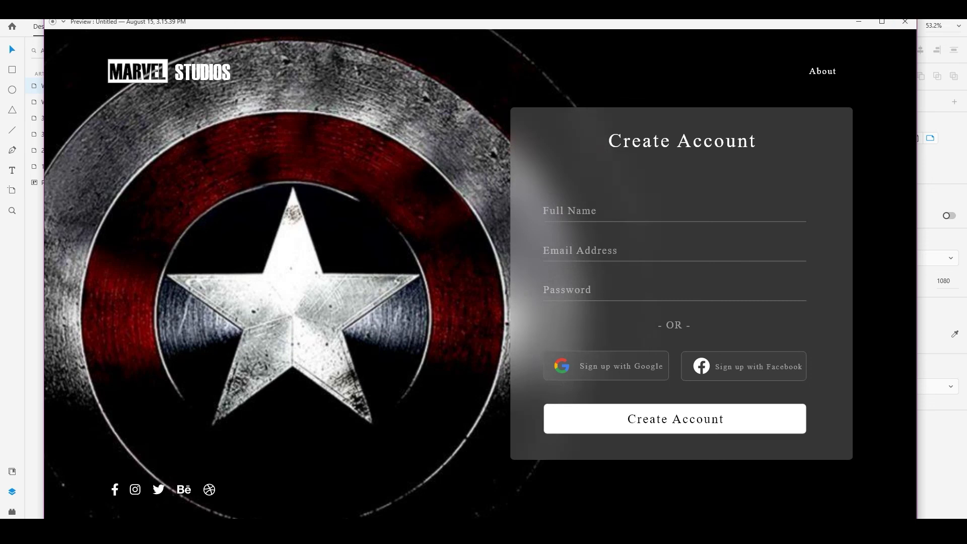
{"action": "left_click", "coordinate": [905, 22]}
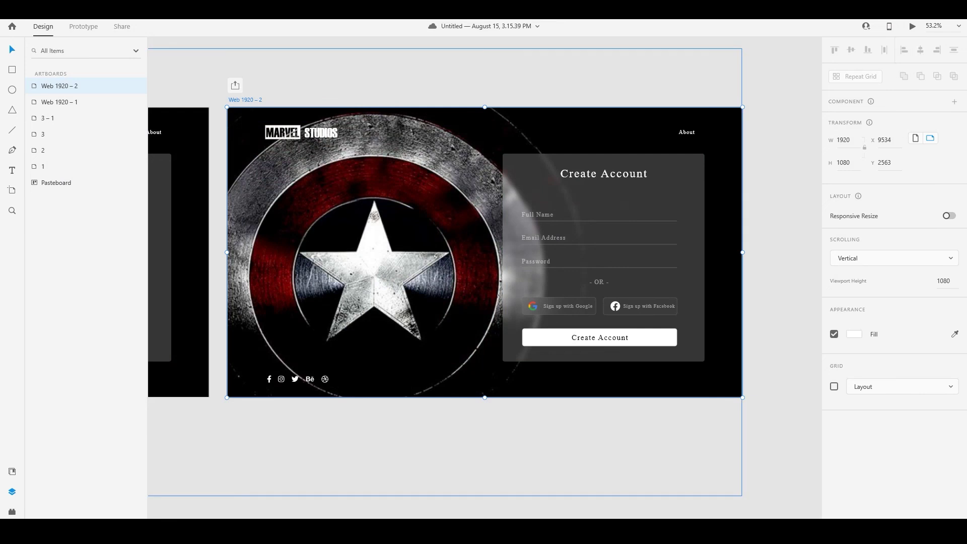
{"action": "key", "text": "Escape"}
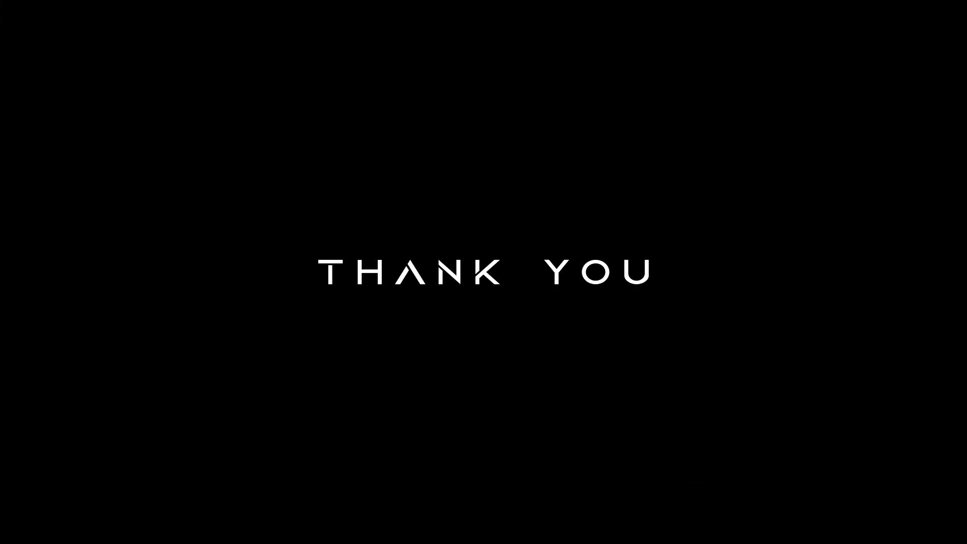